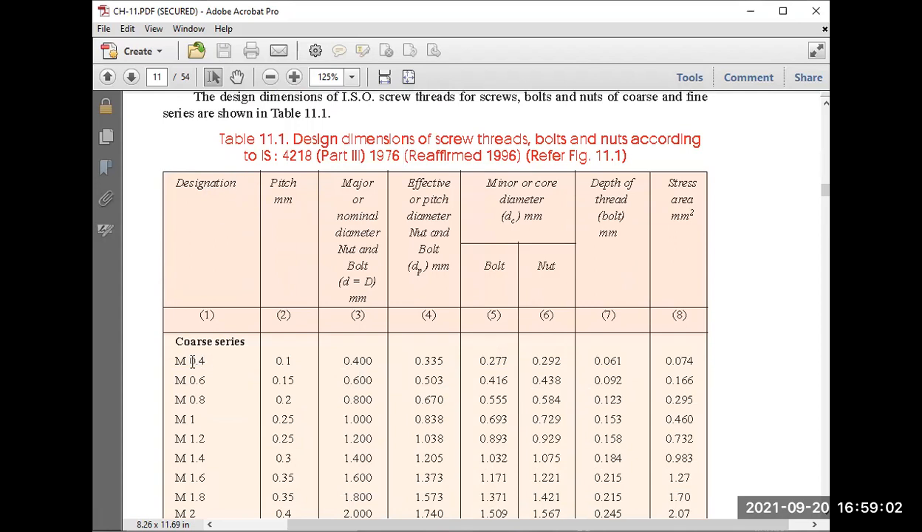
- Examine the coarse series designations from M 0.4 to M 6 and the column headings in Table 11.1
{"action": "left_click_drag", "start_coordinate": [176, 360], "coordinate": [205, 361]}
{"action": "left_click", "coordinate": [215, 352]}
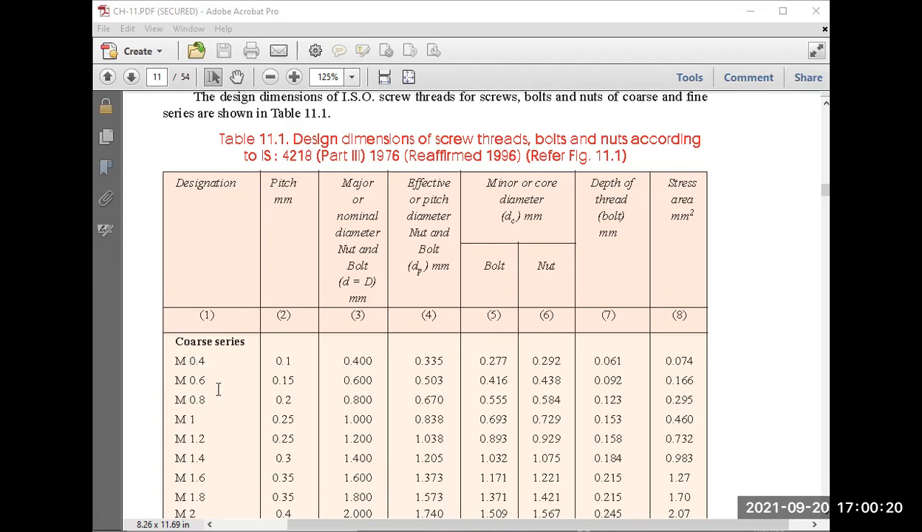
{"action": "scroll", "coordinate": [226, 382], "scroll_direction": "down", "scroll_amount": 1}
{"action": "scroll", "coordinate": [227, 382], "scroll_direction": "down", "scroll_amount": 1}
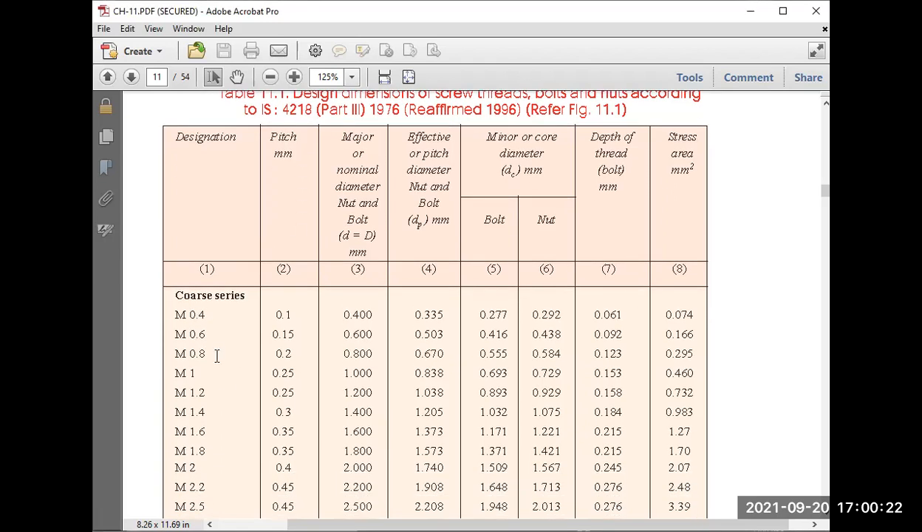
{"action": "scroll", "coordinate": [216, 350], "scroll_direction": "down", "scroll_amount": 2}
{"action": "scroll", "coordinate": [201, 308], "scroll_direction": "down", "scroll_amount": 2}
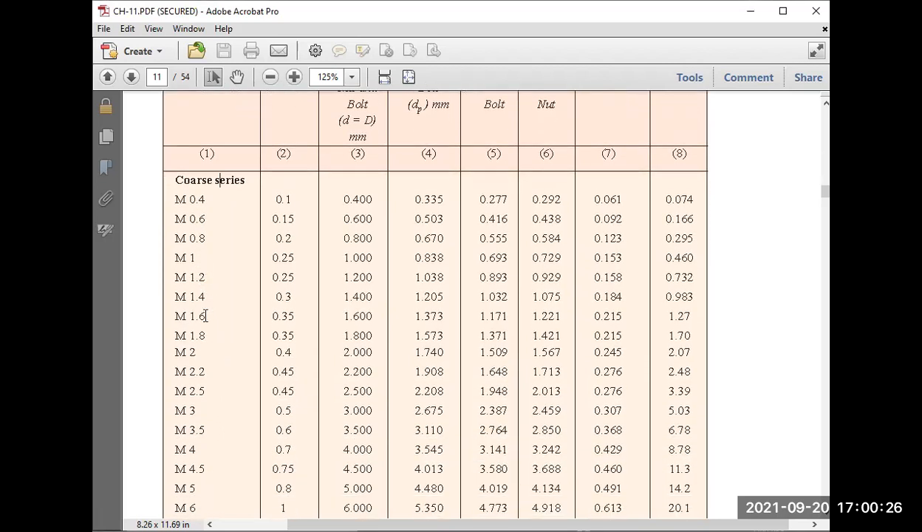
{"action": "scroll", "coordinate": [208, 310], "scroll_direction": "down", "scroll_amount": 3}
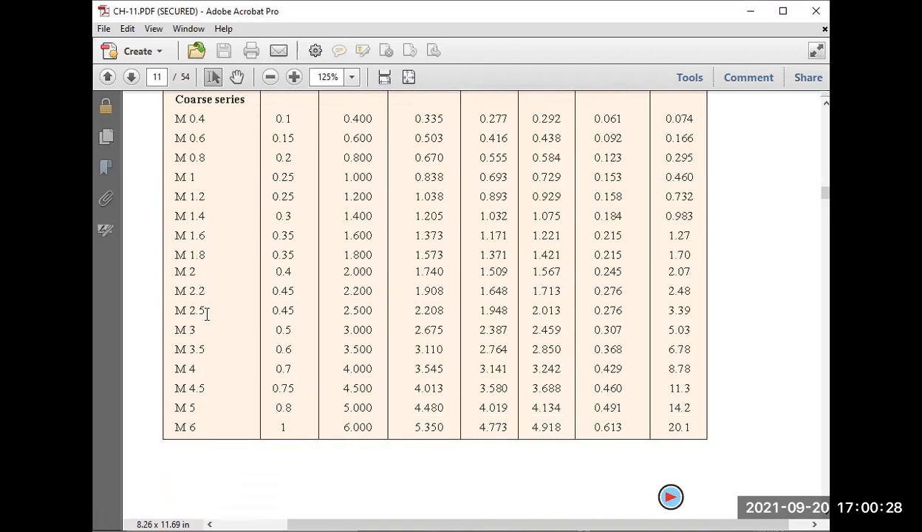
{"action": "scroll", "coordinate": [233, 338], "scroll_direction": "down", "scroll_amount": 2}
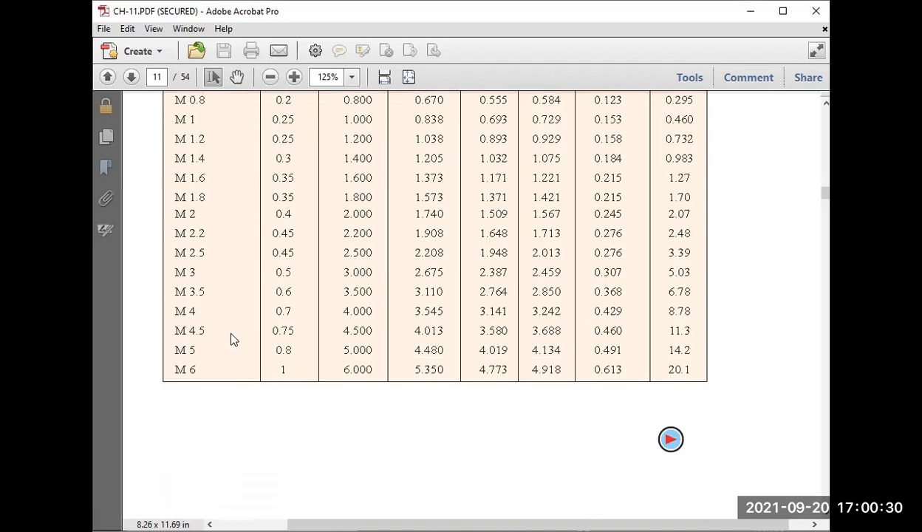
{"action": "scroll", "coordinate": [232, 340], "scroll_direction": "up", "scroll_amount": 3}
{"action": "scroll", "coordinate": [231, 341], "scroll_direction": "up", "scroll_amount": 6}
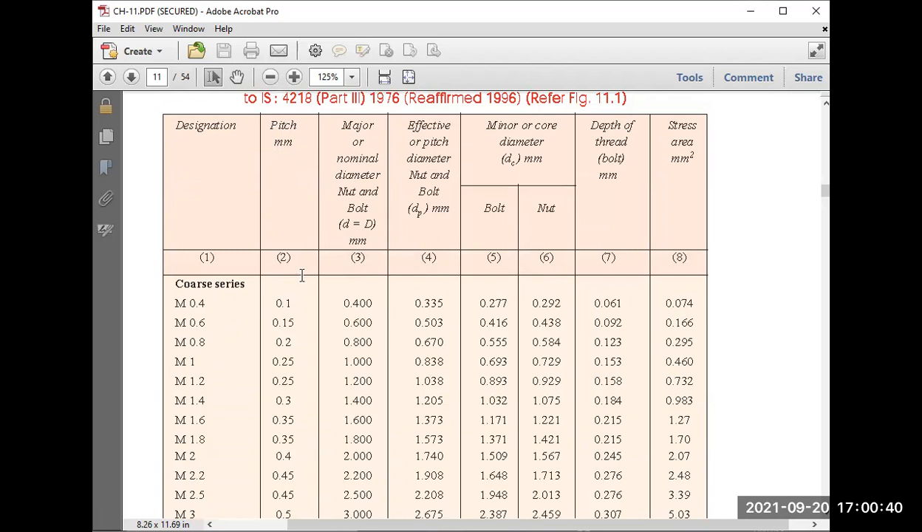
- Look up the pitch of the M 2 thread in the coarse series of Table 11.1
{"action": "scroll", "coordinate": [300, 252], "scroll_direction": "down", "scroll_amount": 2}
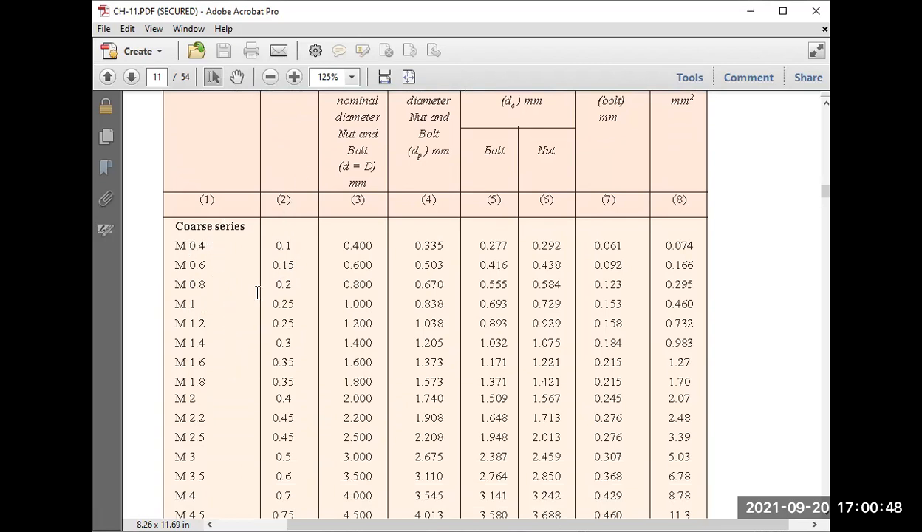
{"action": "scroll", "coordinate": [226, 350], "scroll_direction": "down", "scroll_amount": 1}
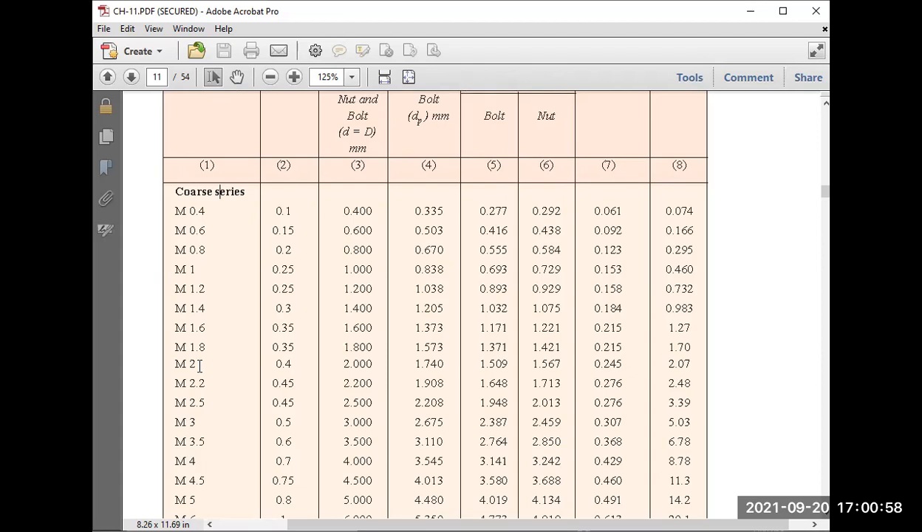
{"action": "left_click_drag", "start_coordinate": [297, 361], "coordinate": [263, 359]}
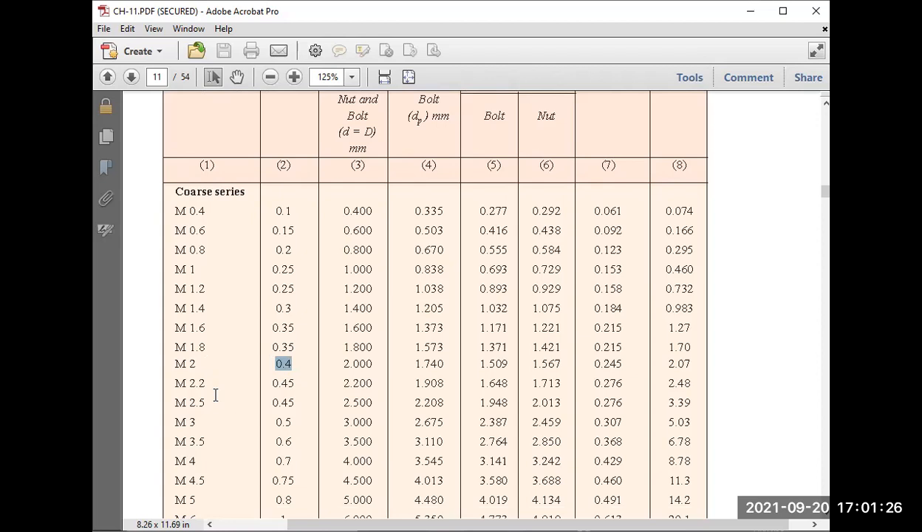
{"action": "left_click", "coordinate": [300, 364]}
- Find the M 24 designation in the table's continuation on page 12 and look up its pitch
{"action": "scroll", "coordinate": [248, 383], "scroll_direction": "down", "scroll_amount": 10}
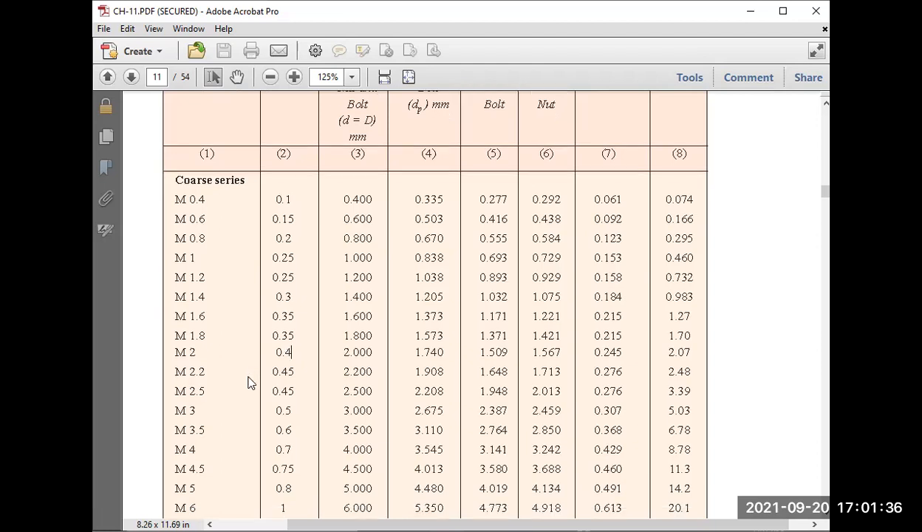
{"action": "scroll", "coordinate": [248, 382], "scroll_direction": "down", "scroll_amount": 2}
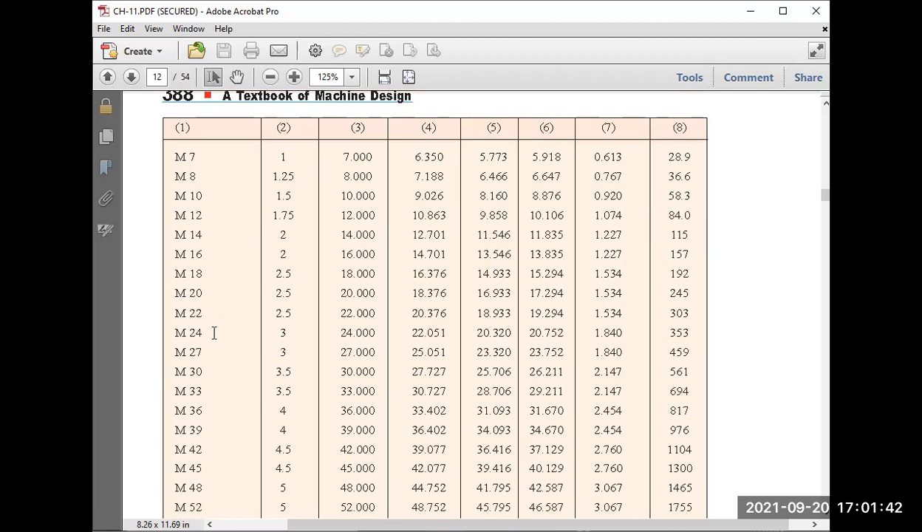
{"action": "left_click_drag", "start_coordinate": [175, 333], "coordinate": [201, 332]}
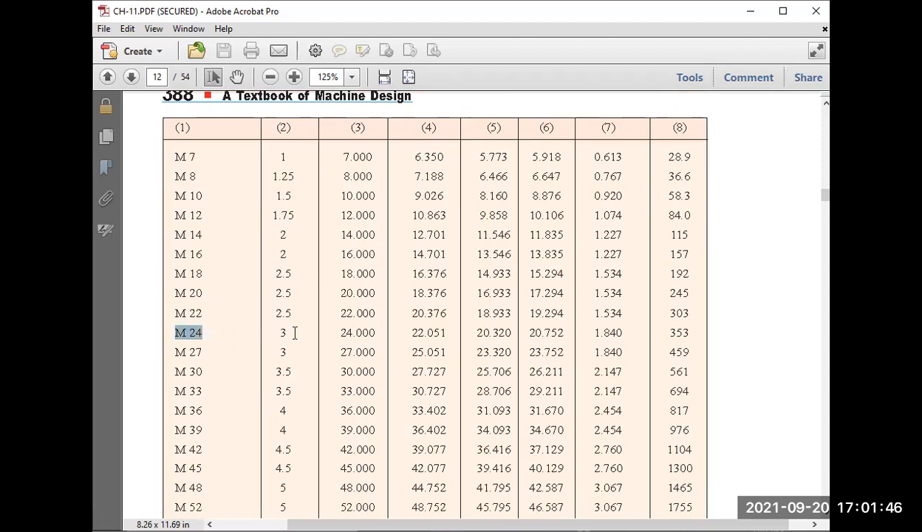
{"action": "left_click", "coordinate": [202, 333]}
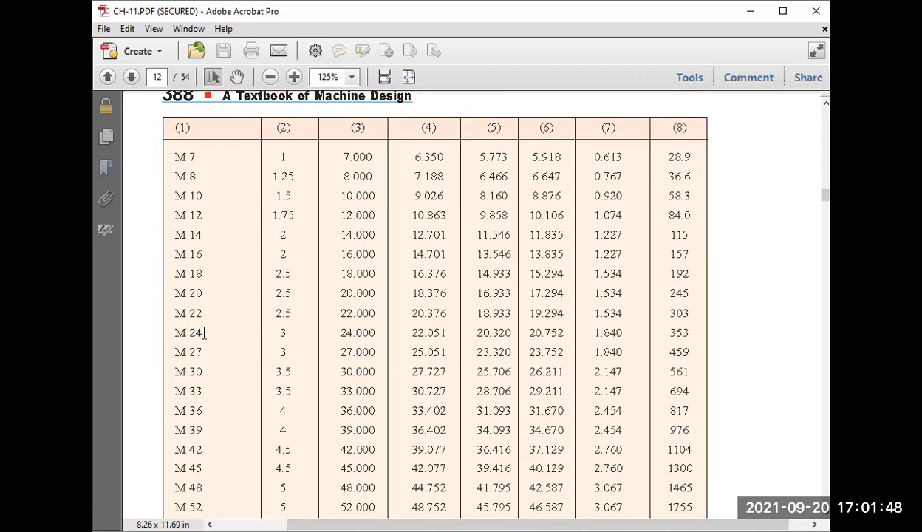
{"action": "left_click_drag", "start_coordinate": [274, 333], "coordinate": [289, 334]}
{"action": "scroll", "coordinate": [249, 316], "scroll_direction": "up", "scroll_amount": 1}
{"action": "scroll", "coordinate": [250, 316], "scroll_direction": "up", "scroll_amount": 1}
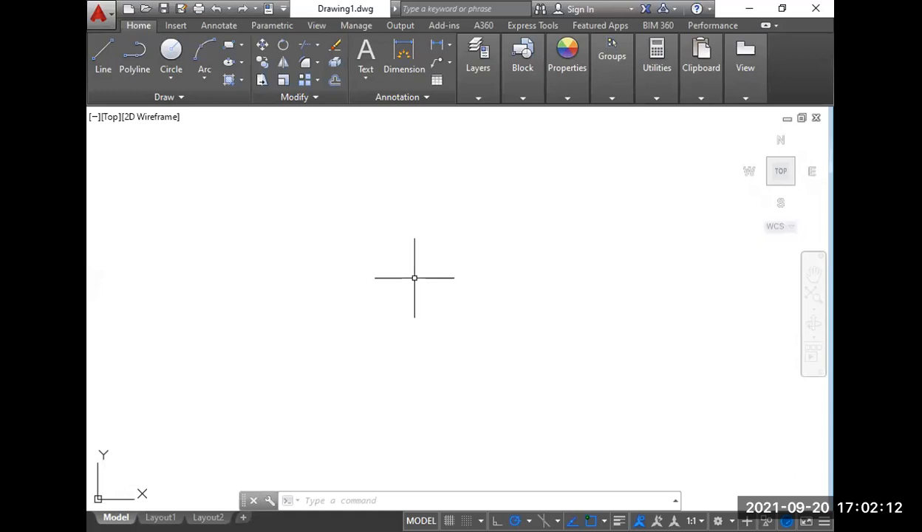
- In AutoCAD, draw a six-sided polygon inscribed in a circle of radius 20, centred at a freely picked point
{"action": "left_click", "coordinate": [458, 502]}
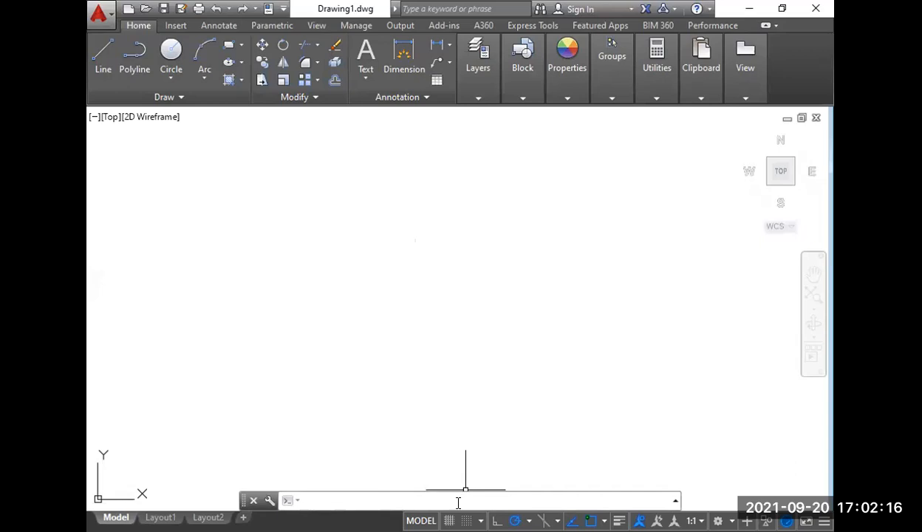
{"action": "type", "text": "pol"}
{"action": "key", "text": "Return"}
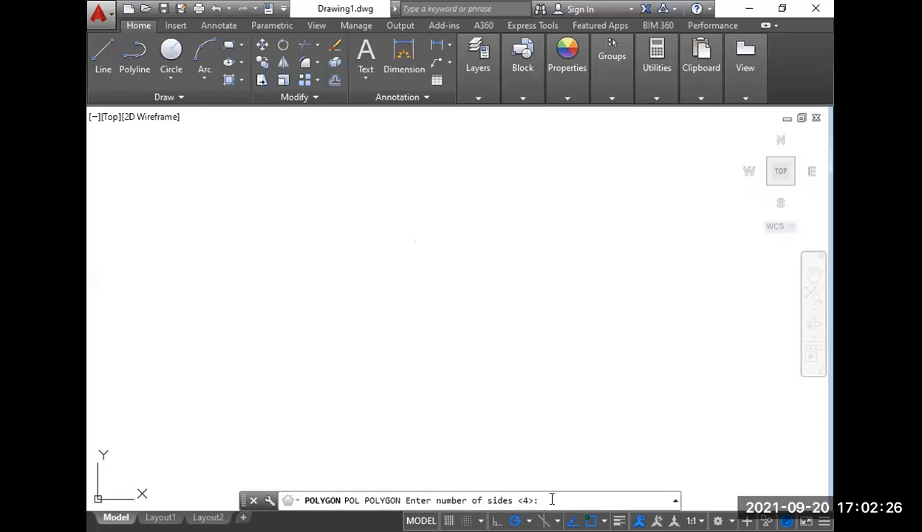
{"action": "type", "text": "6"}
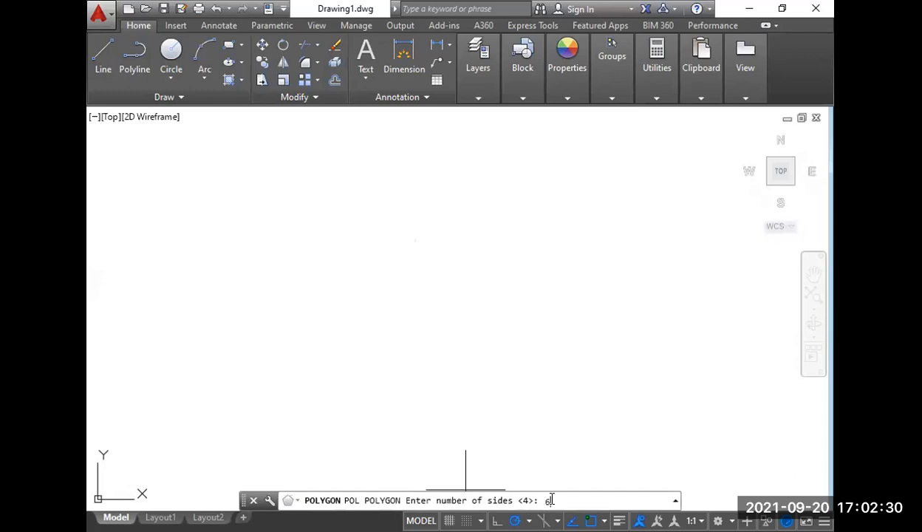
{"action": "key", "text": "Return"}
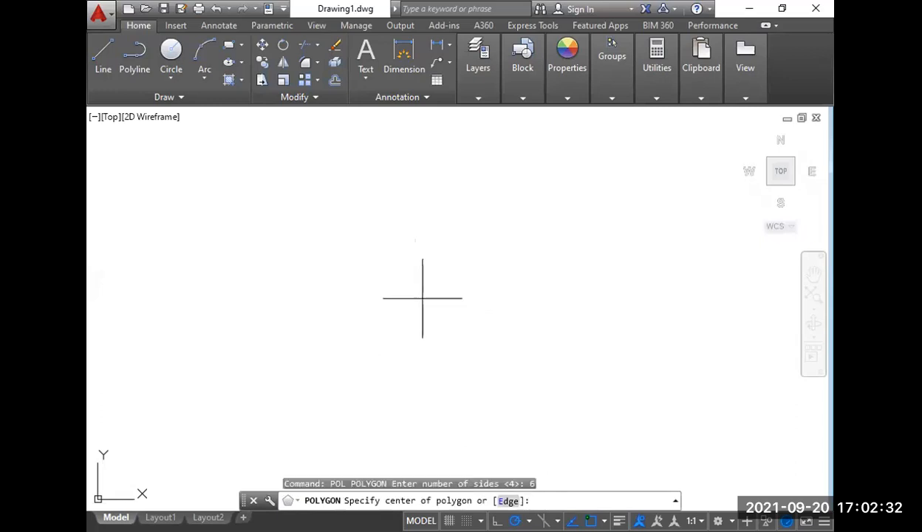
{"action": "left_click", "coordinate": [418, 296]}
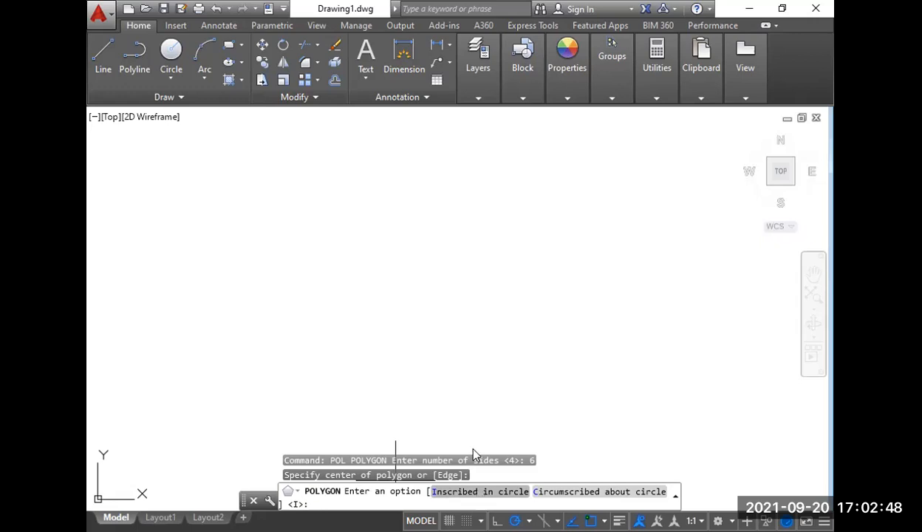
{"action": "left_click", "coordinate": [479, 492]}
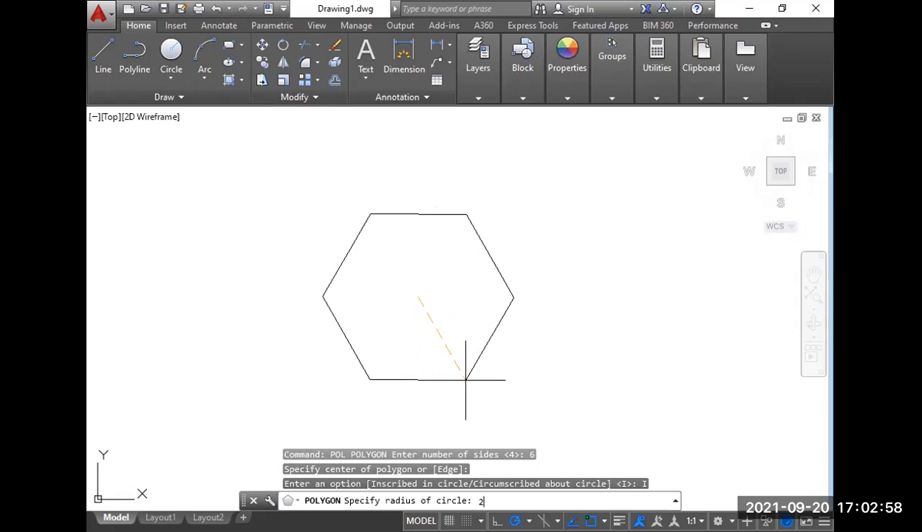
{"action": "key", "text": "BackSpace"}
{"action": "key", "text": "BackSpace"}
{"action": "key", "text": "BackSpace"}
{"action": "type", "text": "2"}
{"action": "key", "text": "Return"}
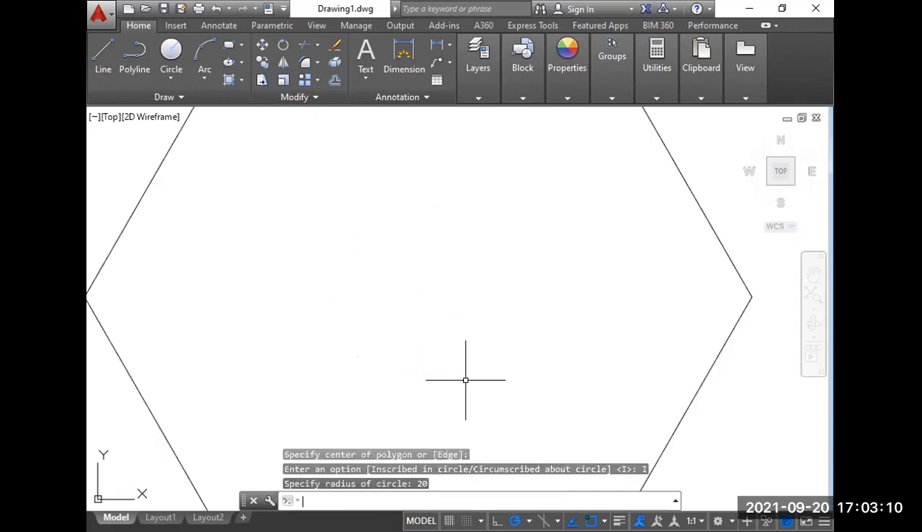
{"action": "scroll", "coordinate": [466, 369], "scroll_direction": "down", "scroll_amount": 5}
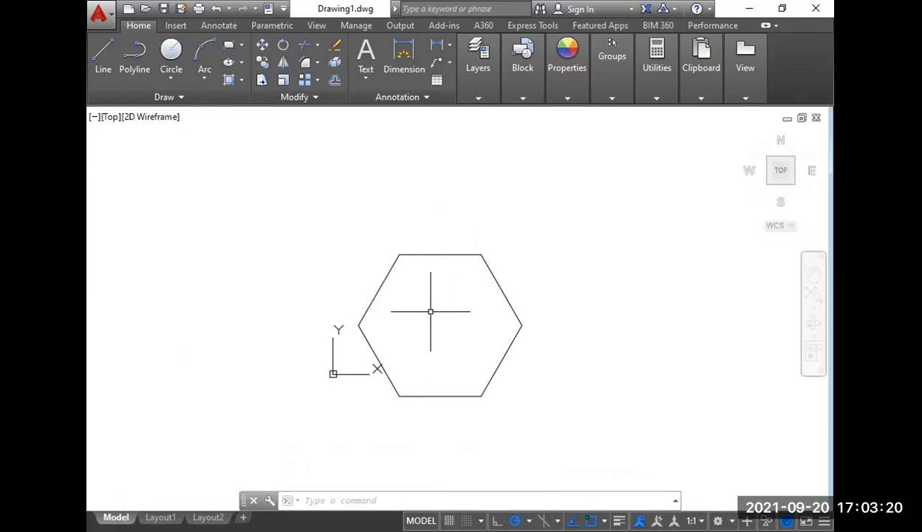
{"action": "type", "text": "c"}
{"action": "key", "text": "Return"}
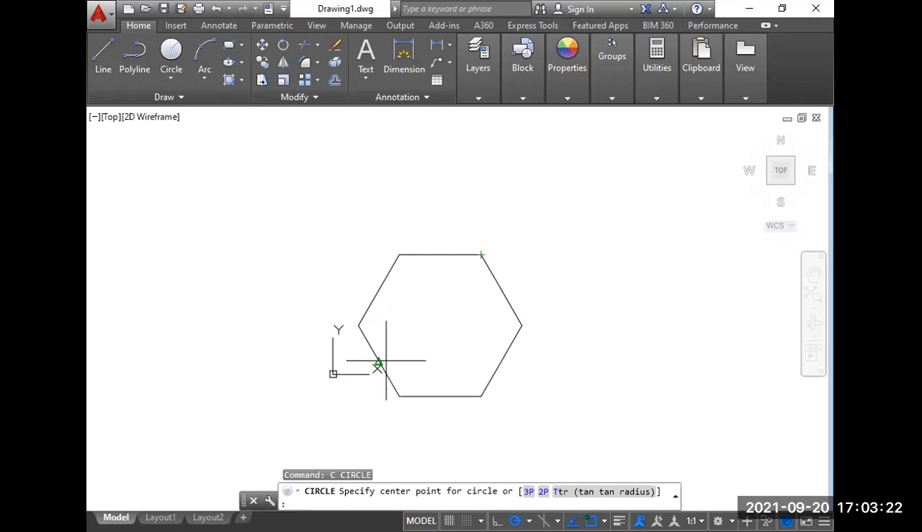
{"action": "key", "text": "Escape"}
{"action": "key", "text": "Escape"}
{"action": "key", "text": "Escape"}
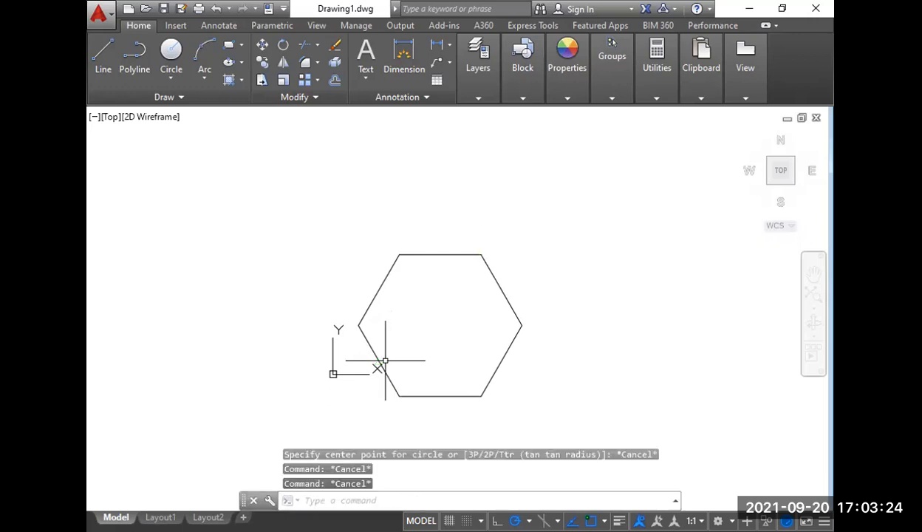
- Draw a vertical construction line from the midpoint of the hexagon's upper edge to the midpoint of its lower edge
{"action": "type", "text": "l"}
{"action": "key", "text": "Return"}
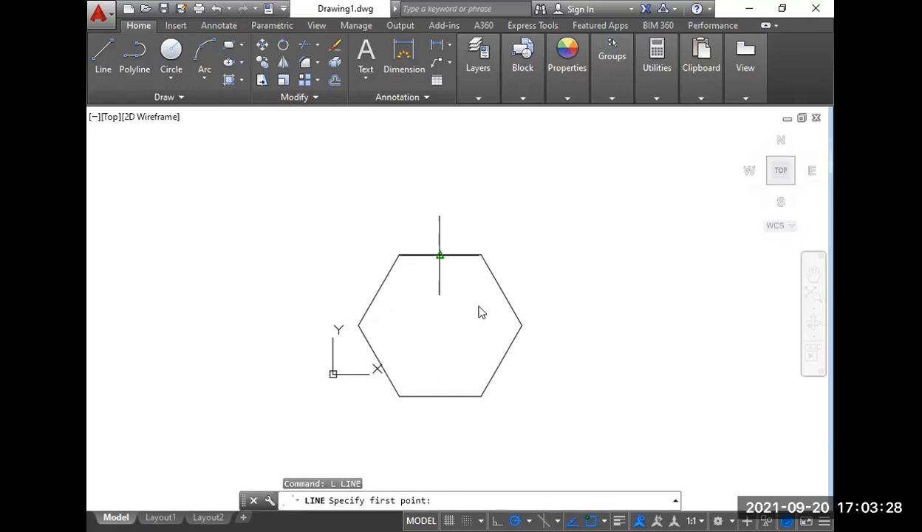
{"action": "left_click", "coordinate": [439, 255]}
{"action": "left_click", "coordinate": [440, 396]}
{"action": "key", "text": "Return"}
- Draw a circle centred on the construction line's midpoint and passing through the hexagon's lower right vertex
{"action": "mouse_move", "coordinate": [683, 87]}
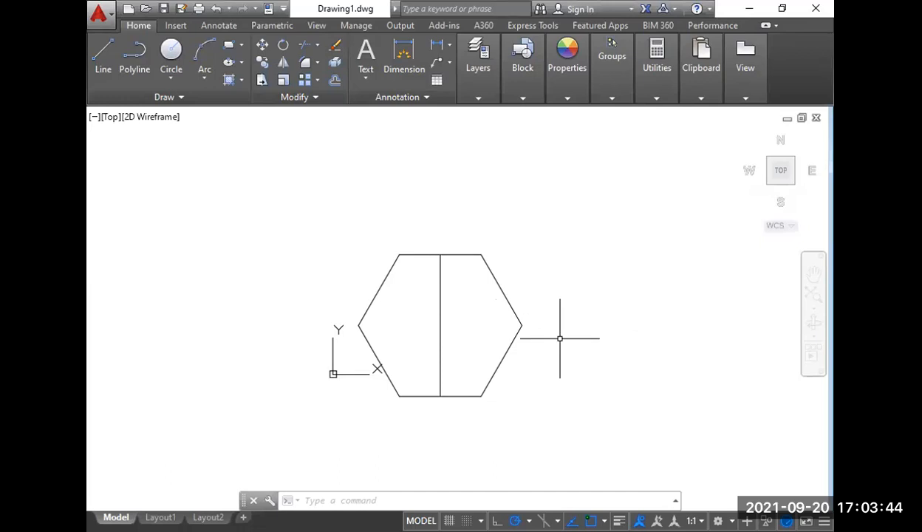
{"action": "type", "text": "c"}
{"action": "key", "text": "Return"}
{"action": "left_click", "coordinate": [440, 325]}
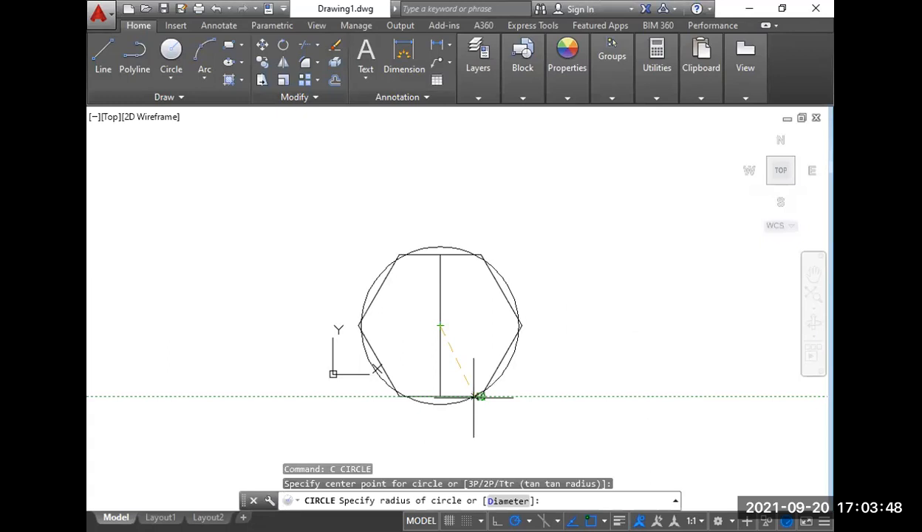
{"action": "left_click", "coordinate": [480, 396]}
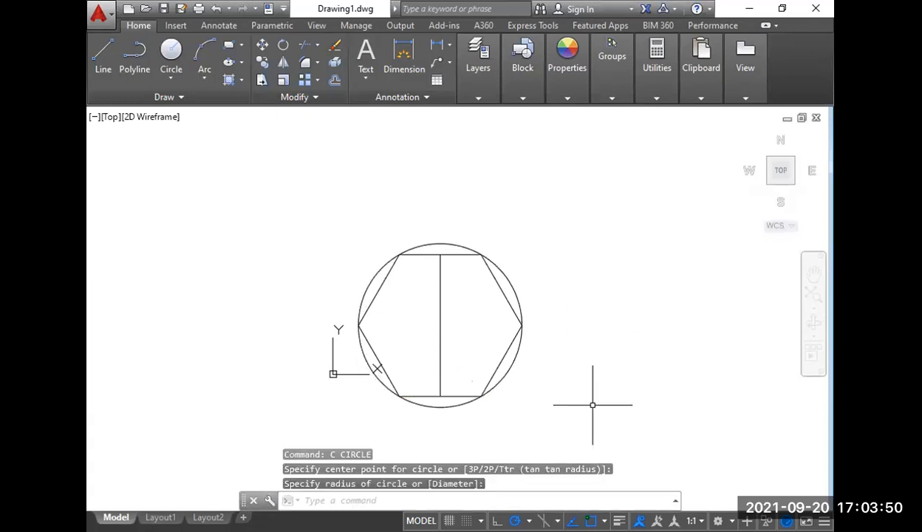
- Delete the vertical construction line inside the hexagon
{"action": "middle_click_drag", "start_coordinate": [593, 404], "coordinate": [592, 365]}
{"action": "left_click", "coordinate": [439, 299]}
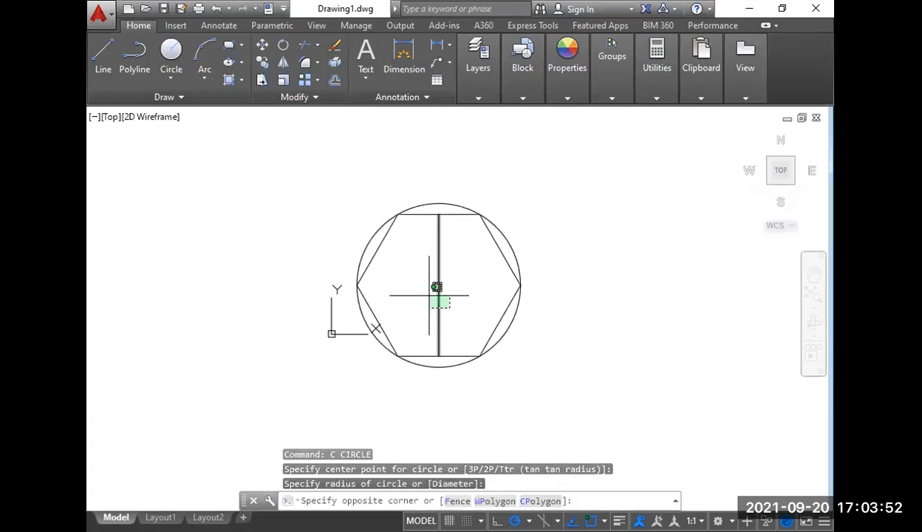
{"action": "scroll", "coordinate": [517, 310], "scroll_direction": "down", "scroll_amount": 2}
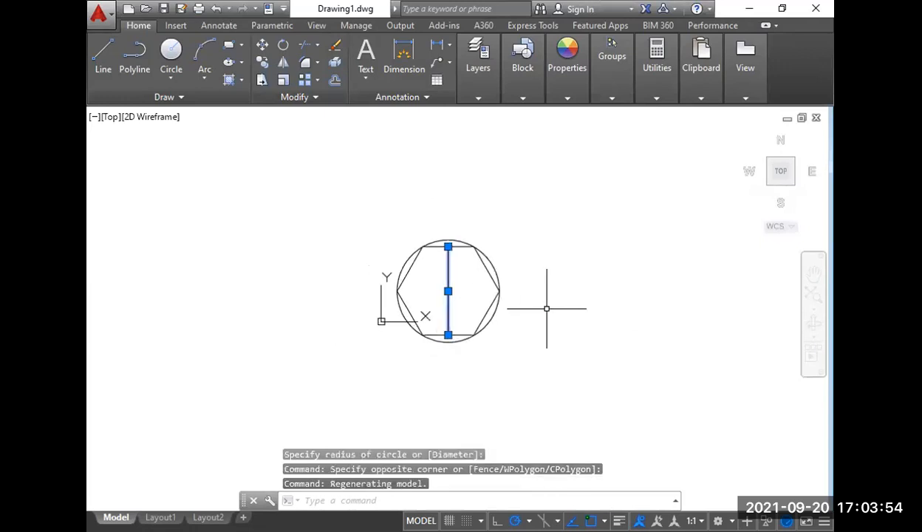
{"action": "key", "text": "Delete"}
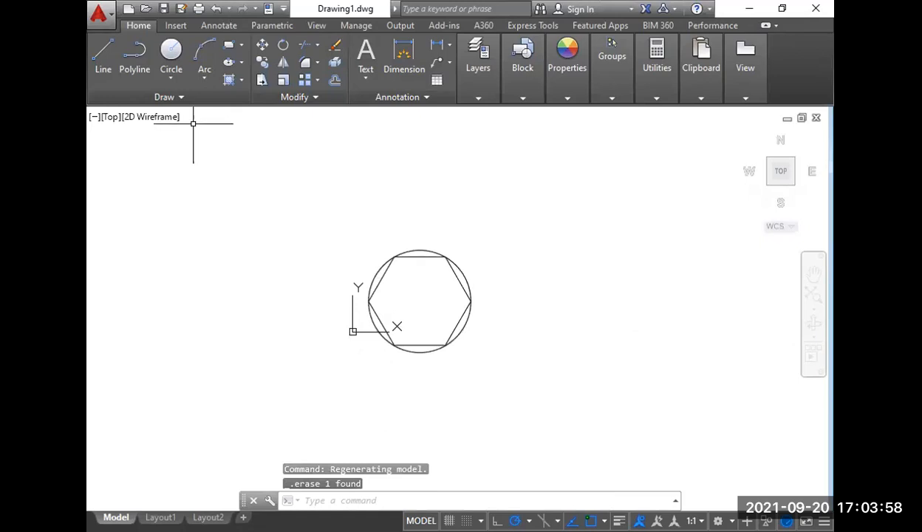
- Turn off the UCS icon display in the drawing area
{"action": "left_click", "coordinate": [311, 26]}
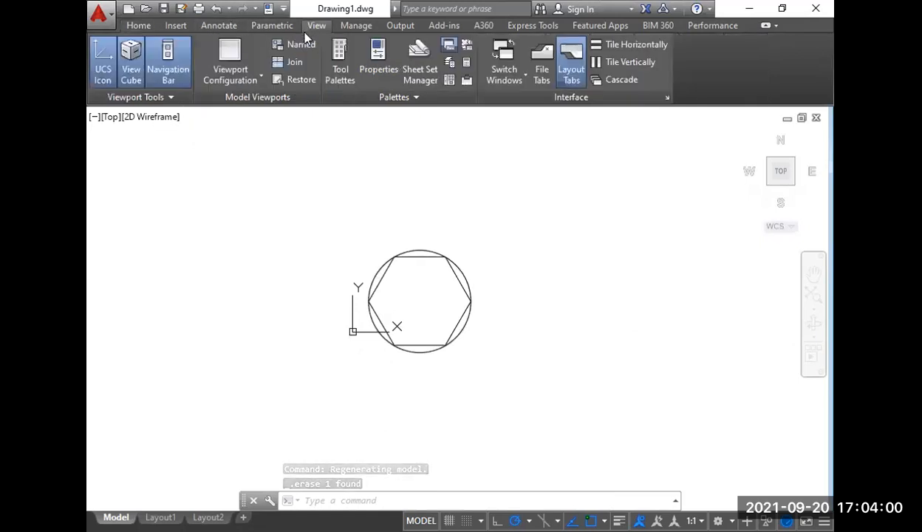
{"action": "left_click", "coordinate": [102, 72]}
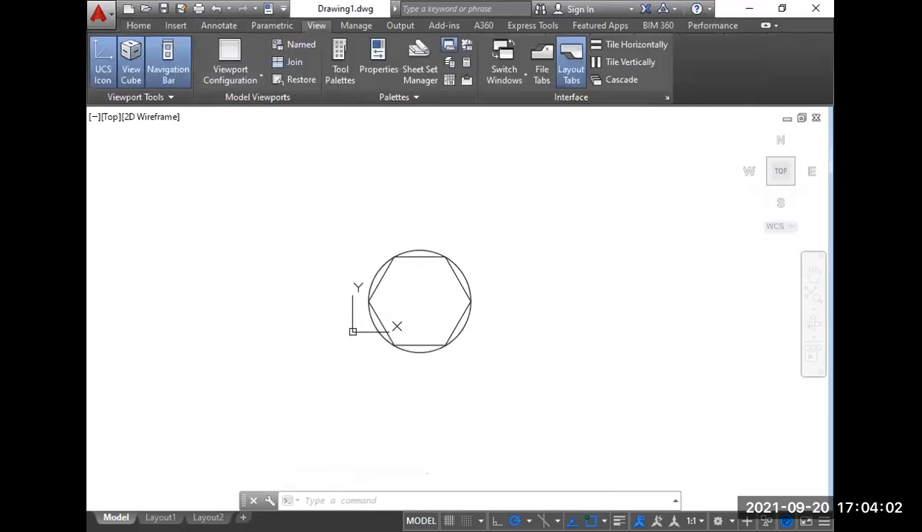
{"action": "scroll", "coordinate": [425, 319], "scroll_direction": "up", "scroll_amount": 3}
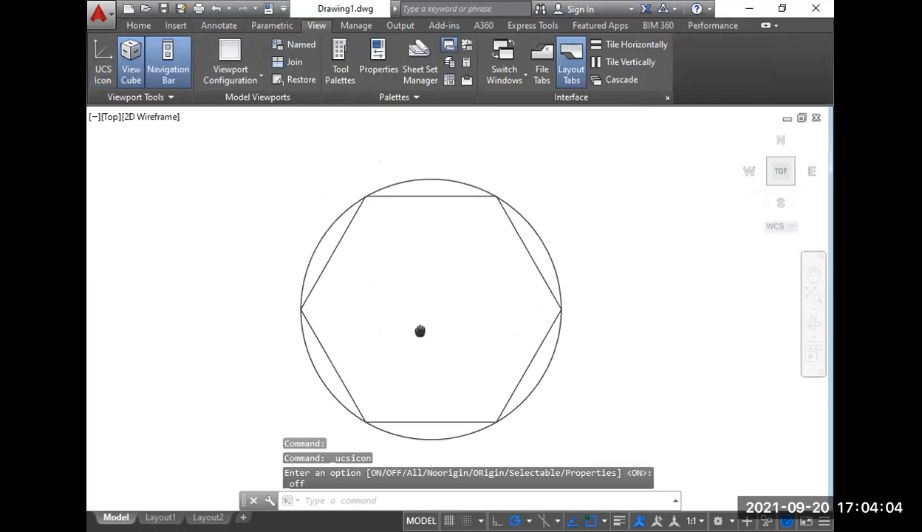
{"action": "scroll", "coordinate": [432, 329], "scroll_direction": "down", "scroll_amount": 3}
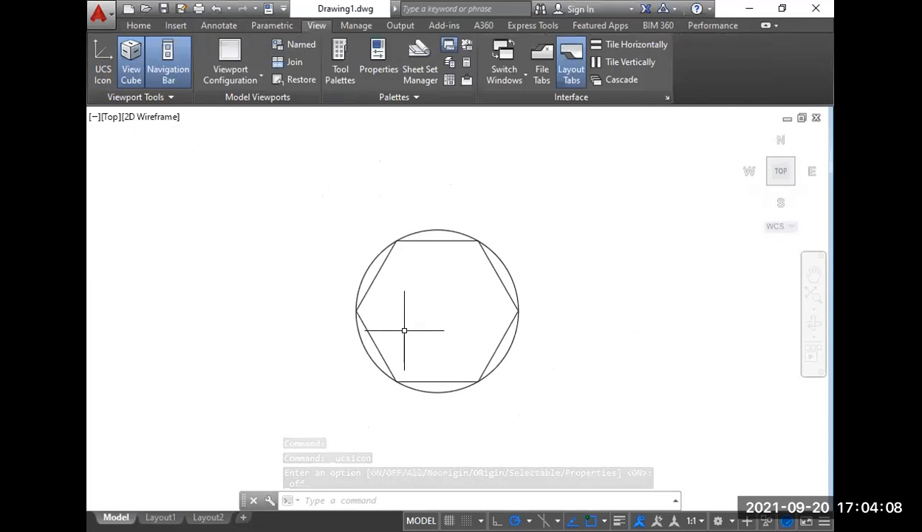
- Draw a circle of diameter 24 concentric with the hexagon's circumscribed circle
{"action": "type", "text": "c"}
{"action": "key", "text": "Return"}
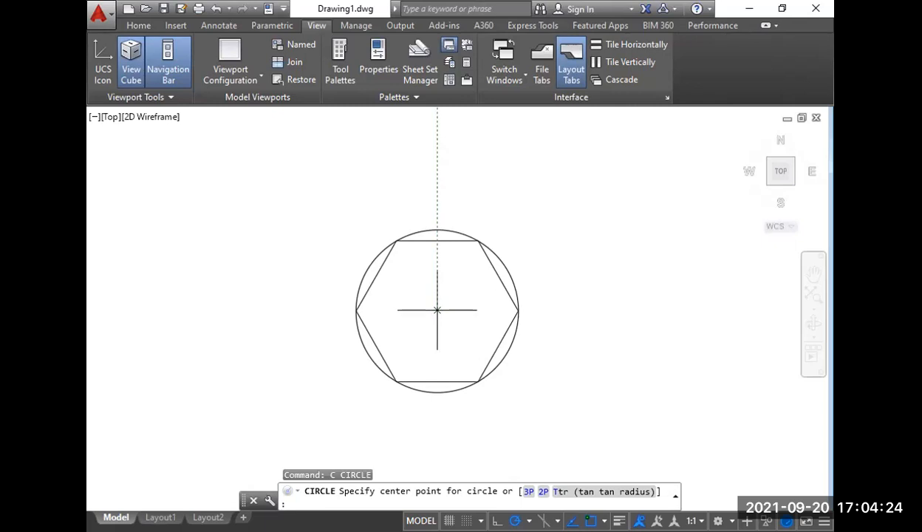
{"action": "left_click", "coordinate": [437, 310]}
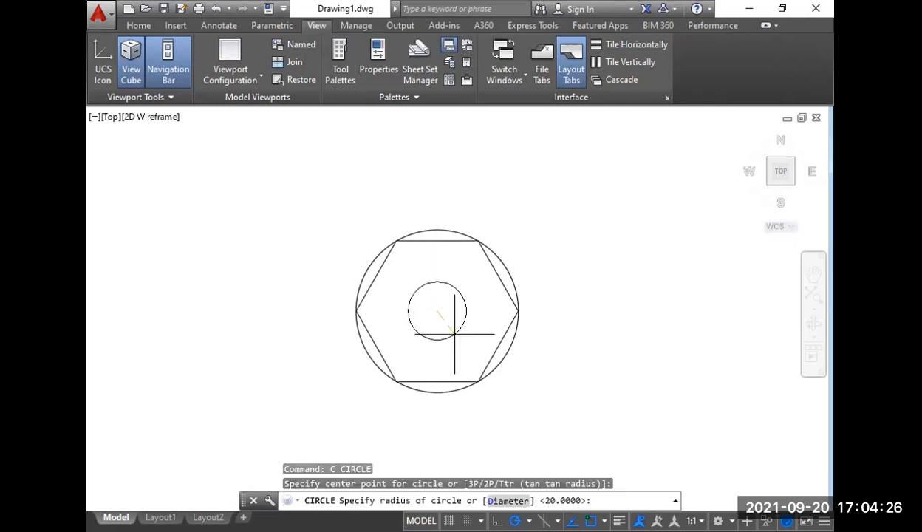
{"action": "type", "text": "d"}
{"action": "key", "text": "Return"}
{"action": "type", "text": "24"}
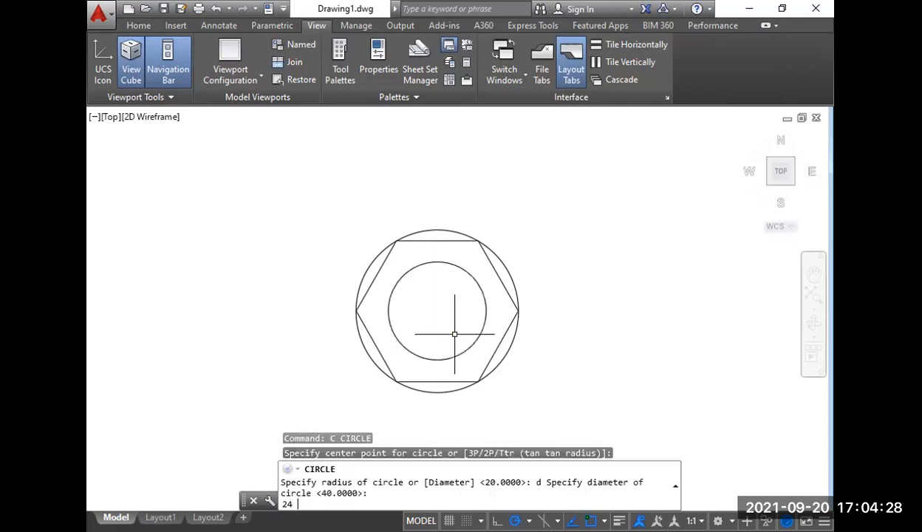
{"action": "key", "text": "Return"}
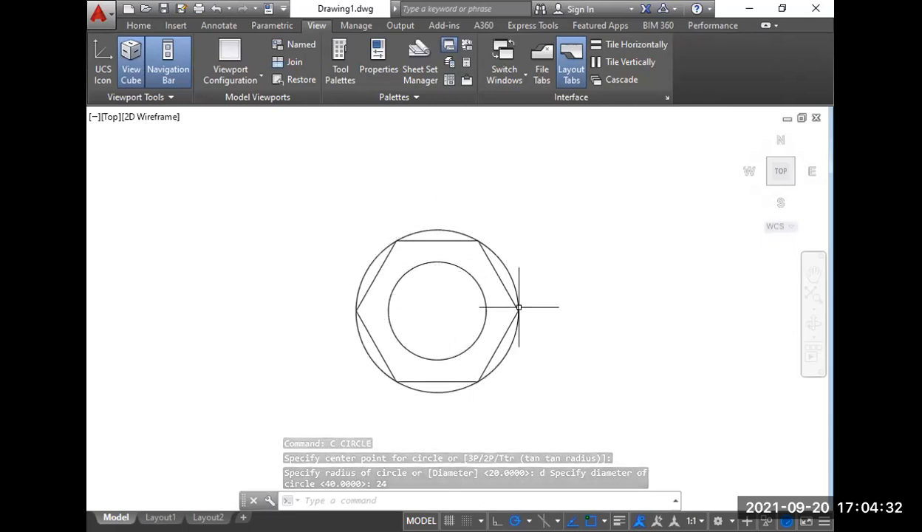
- Switch to the SW Isometric view and presspull the area between the hexagon and the inner circle to a height of 20
{"action": "middle_click_drag", "start_coordinate": [611, 353], "coordinate": [606, 372]}
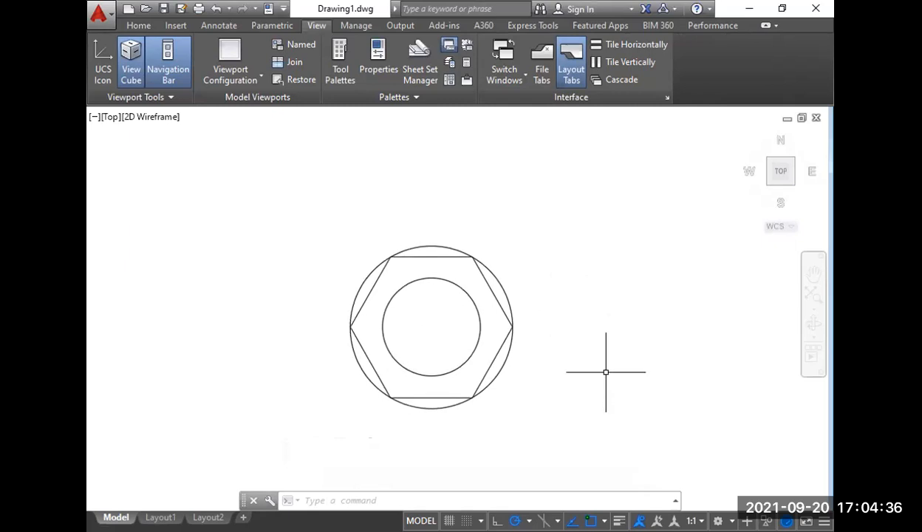
{"action": "left_click", "coordinate": [110, 119]}
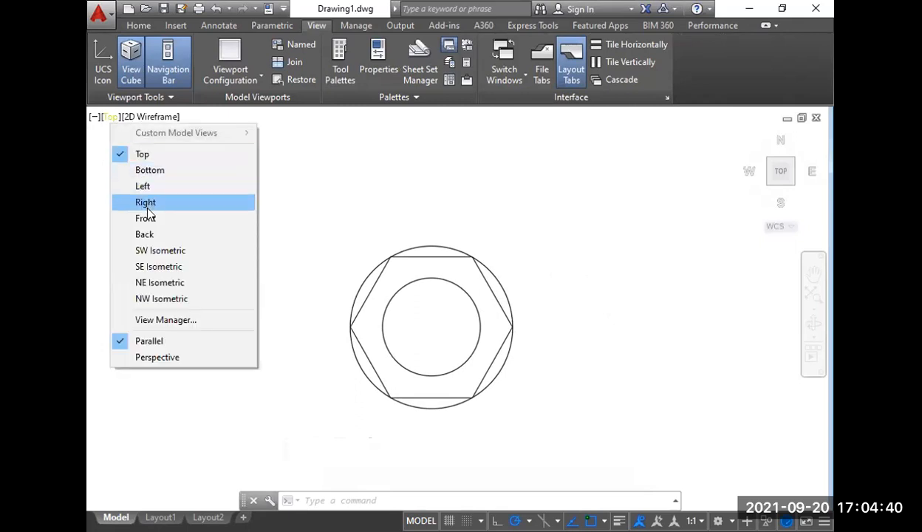
{"action": "left_click", "coordinate": [162, 256]}
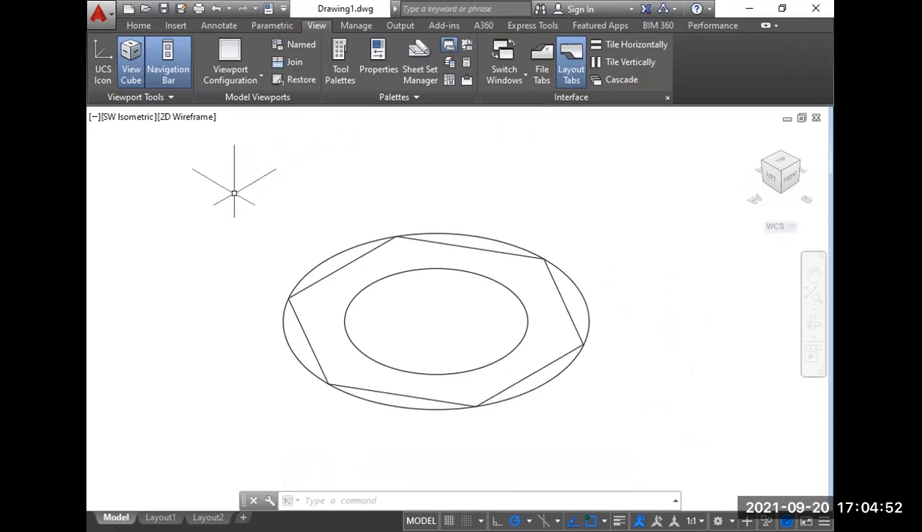
{"action": "type", "text": "p"}
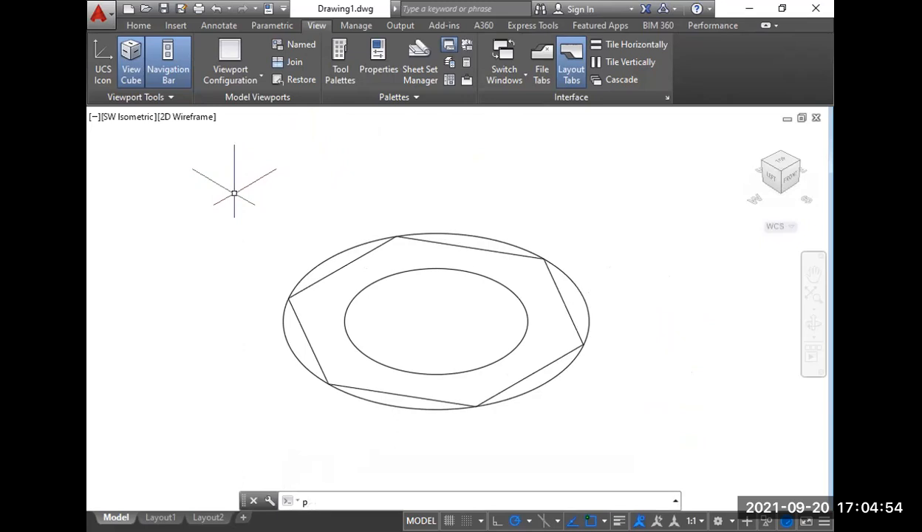
{"action": "type", "text": "re"}
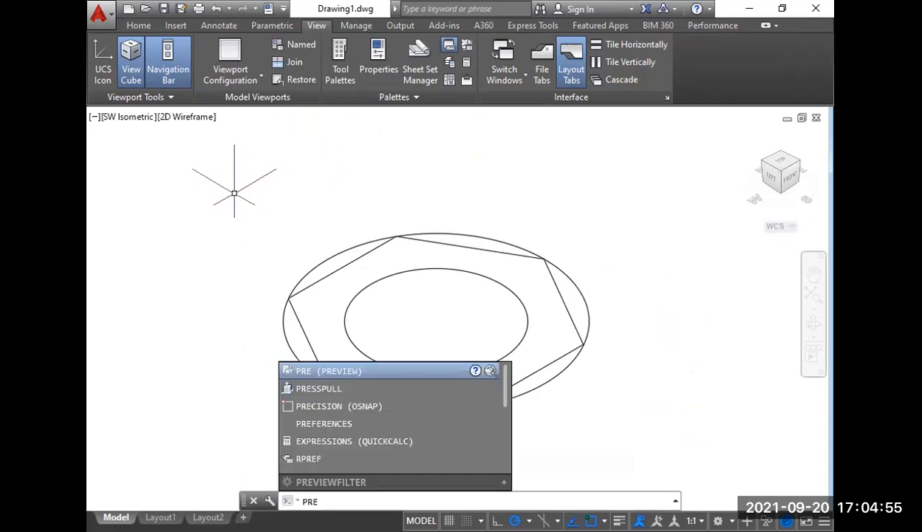
{"action": "left_click", "coordinate": [314, 389]}
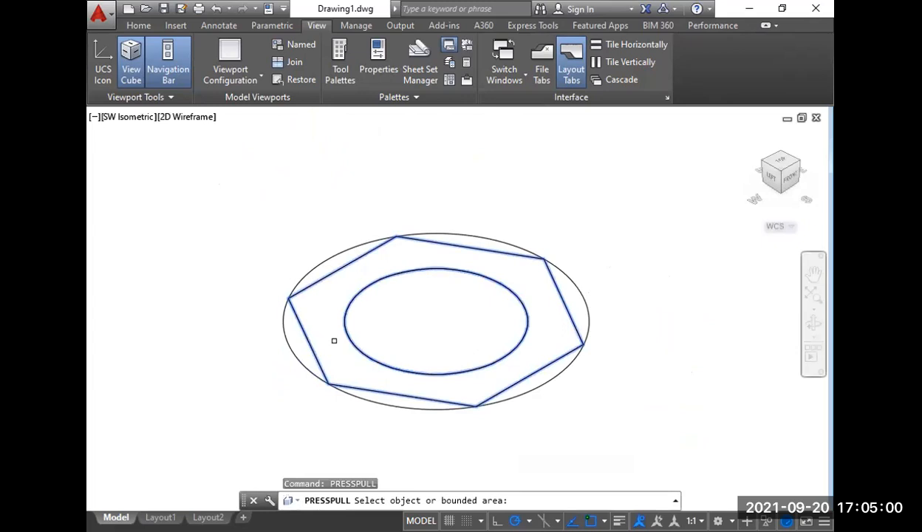
{"action": "left_click", "coordinate": [329, 310]}
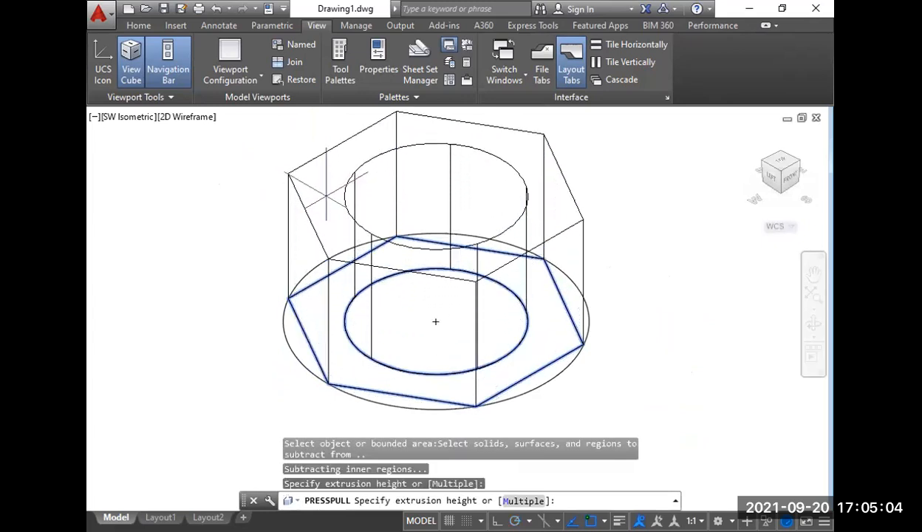
{"action": "type", "text": "20"}
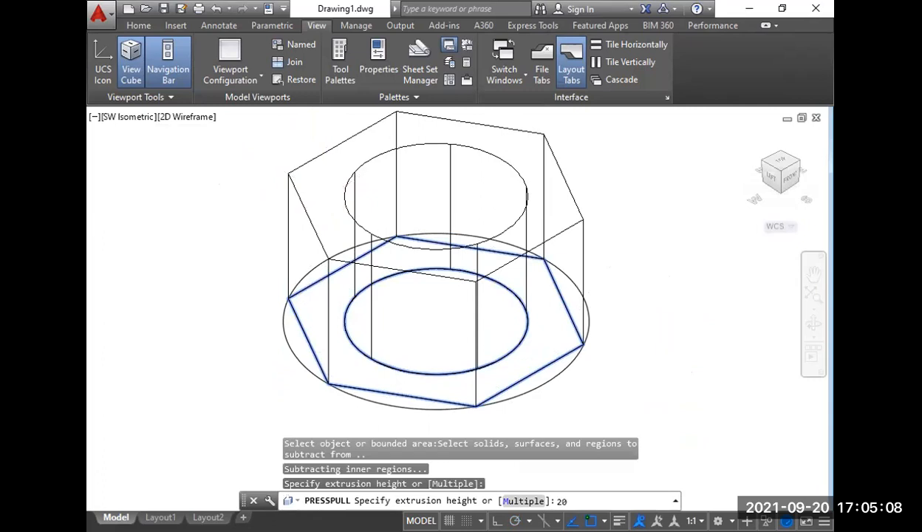
{"action": "key", "text": "Return"}
{"action": "middle_click_drag", "start_coordinate": [608, 266], "coordinate": [603, 299]}
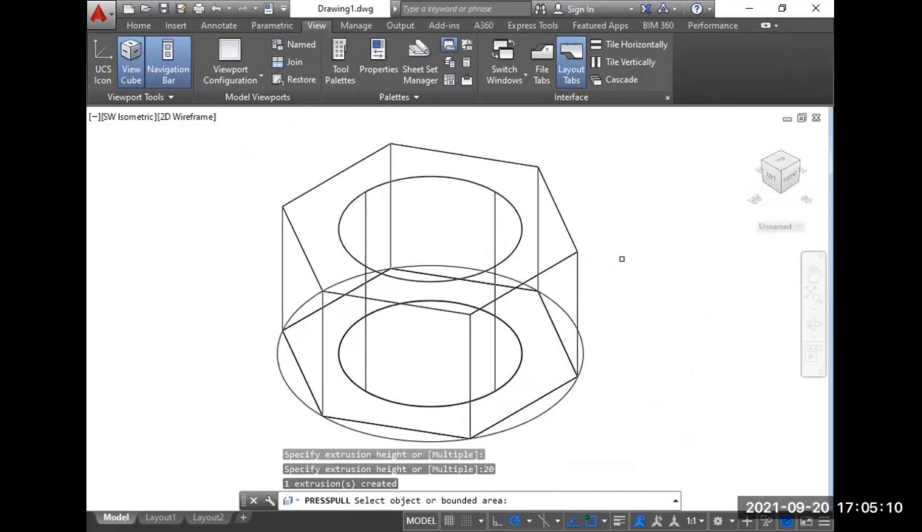
{"action": "key", "text": "Return"}
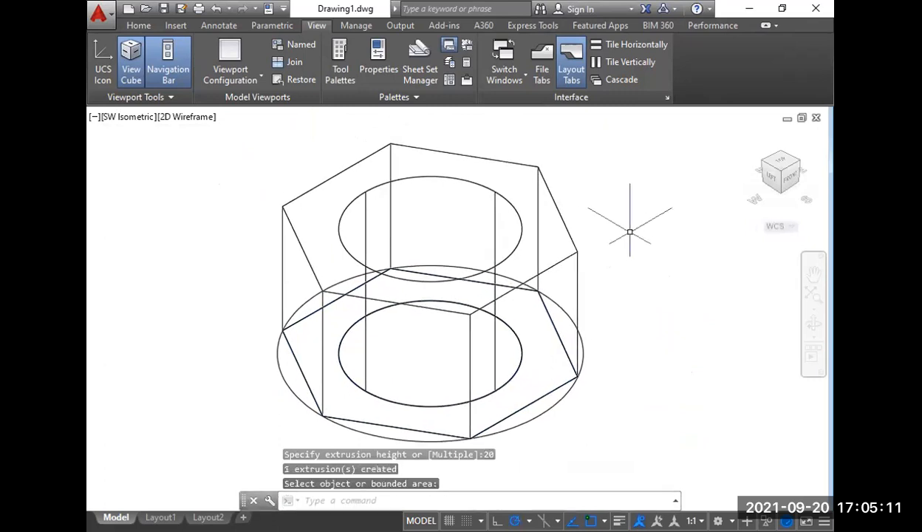
- Apply the Conceptual visual style to the view and switch to the 3D Modeling workspace
{"action": "left_click", "coordinate": [184, 120]}
{"action": "left_click", "coordinate": [201, 169]}
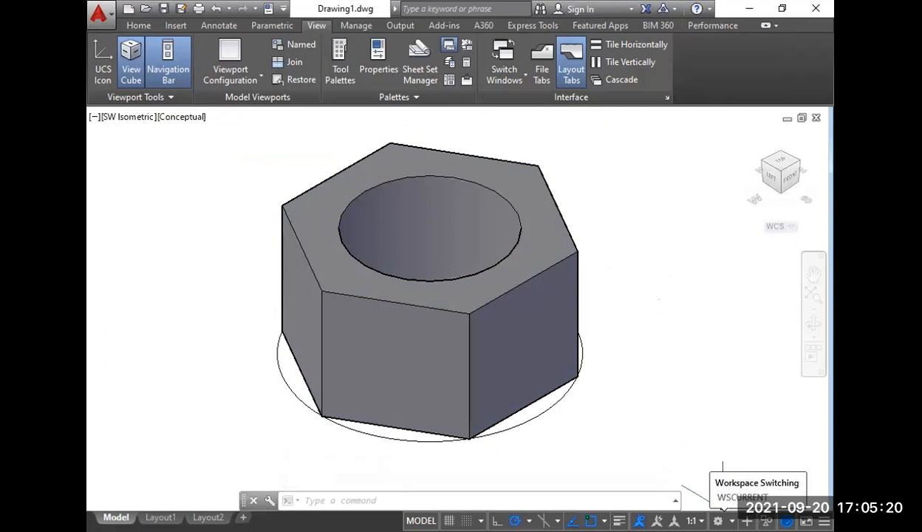
{"action": "left_click", "coordinate": [717, 520]}
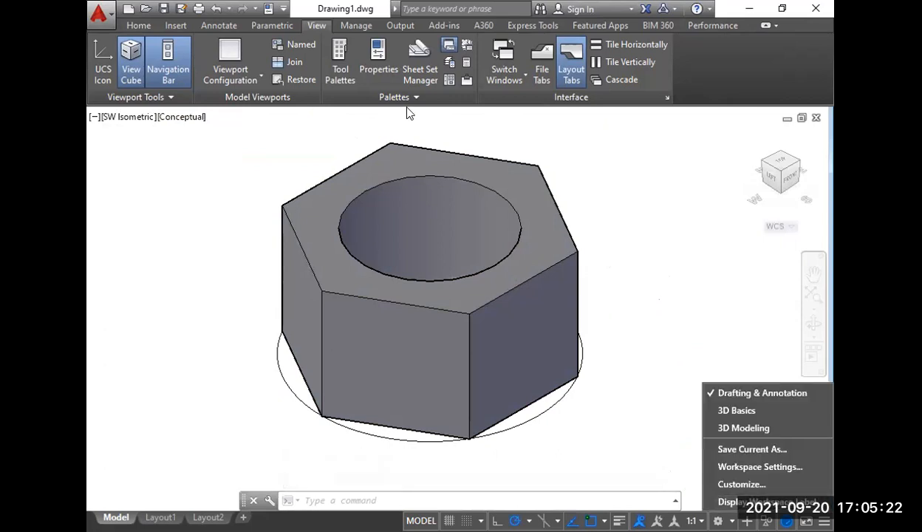
{"action": "left_click", "coordinate": [374, 81]}
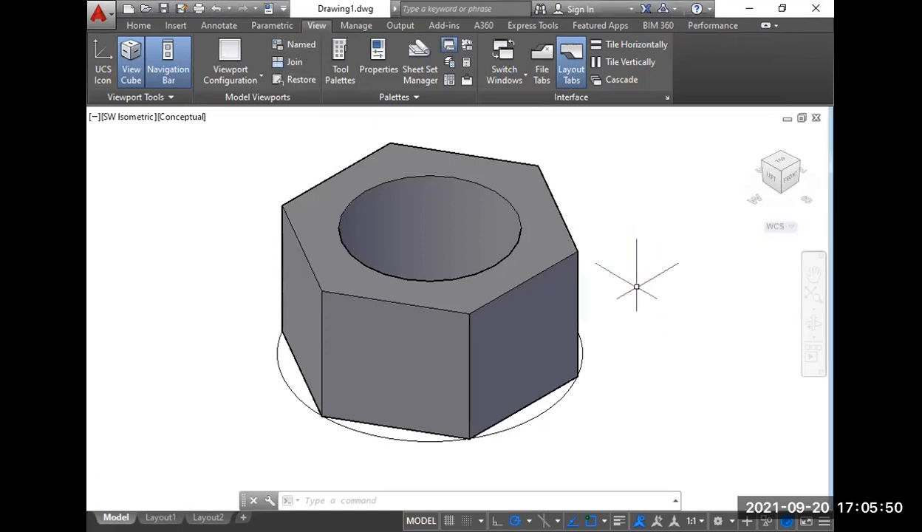
{"action": "left_click", "coordinate": [377, 318]}
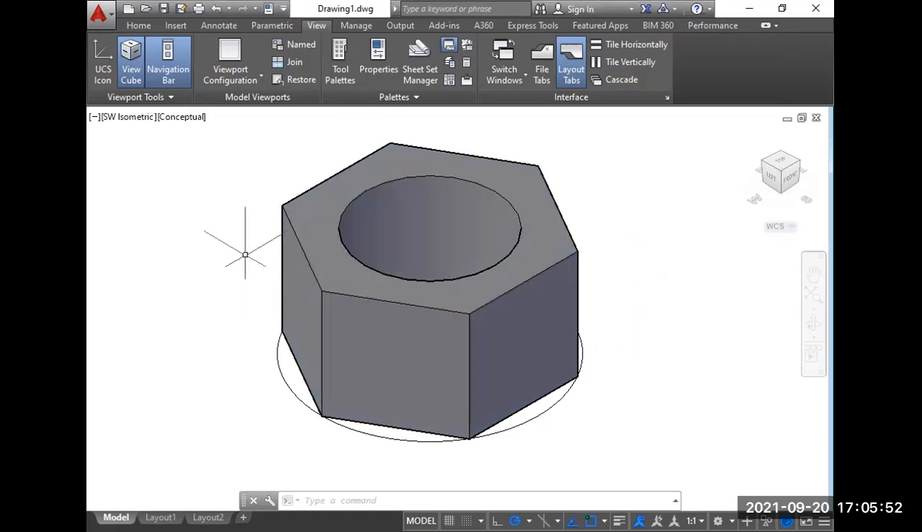
{"action": "middle_click_drag", "start_coordinate": [629, 324], "coordinate": [653, 339]}
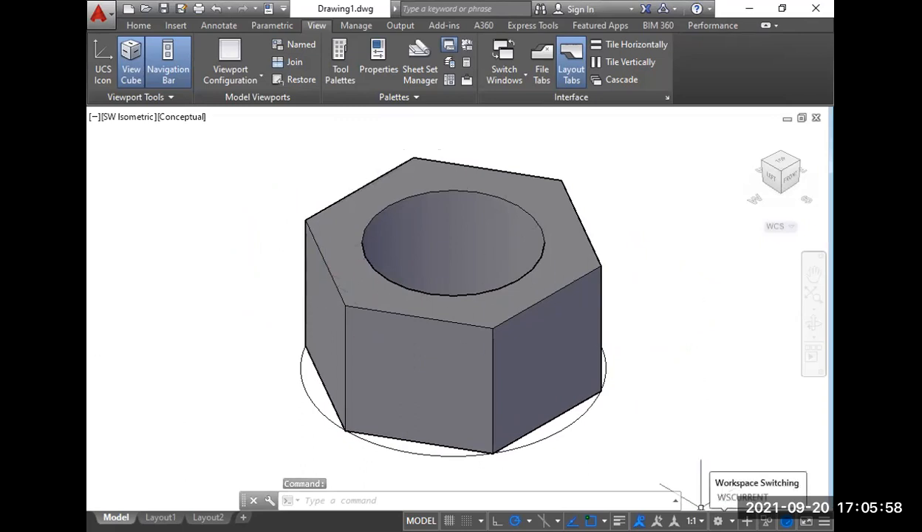
{"action": "left_click", "coordinate": [718, 521]}
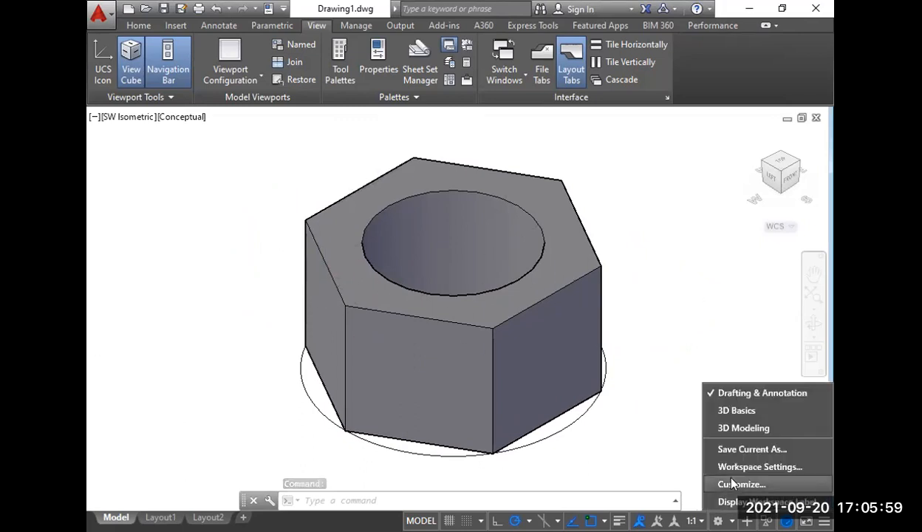
{"action": "left_click", "coordinate": [744, 428]}
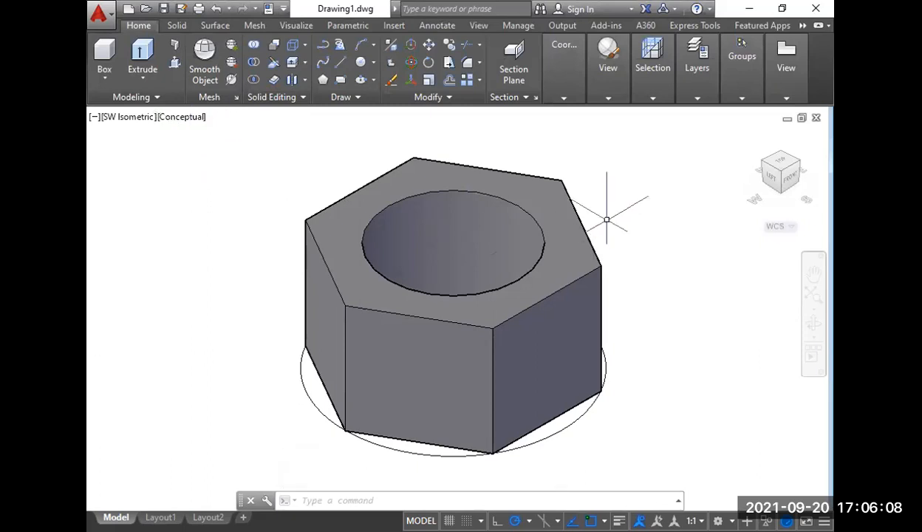
- Extrude the circumscribed circle around the base of the hexagonal solid to a height of 20
{"action": "type", "text": "ex"}
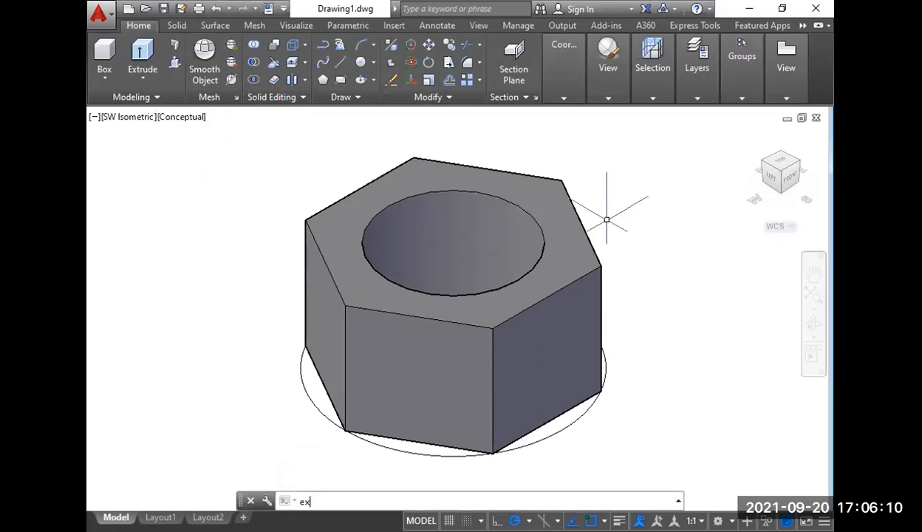
{"action": "type", "text": "t"}
{"action": "key", "text": "Return"}
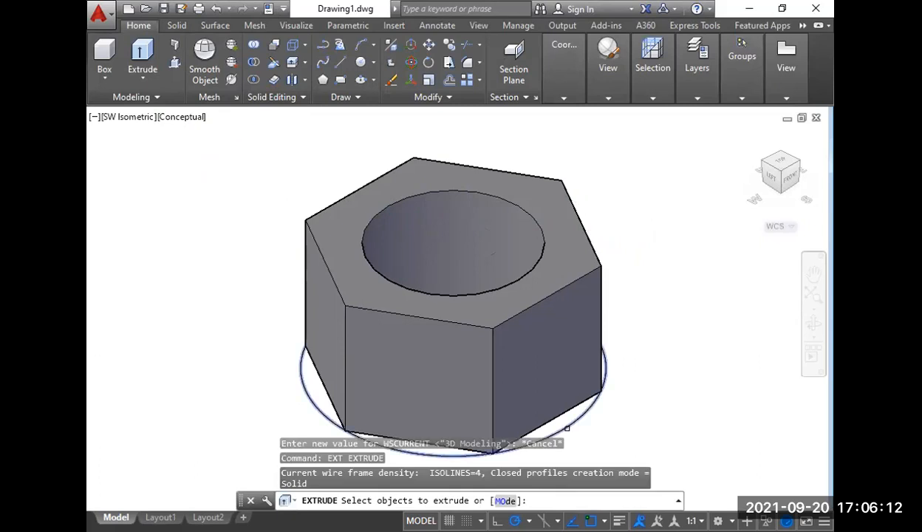
{"action": "left_click", "coordinate": [569, 369]}
{"action": "right_click", "coordinate": [682, 305]}
{"action": "left_click", "coordinate": [699, 317]}
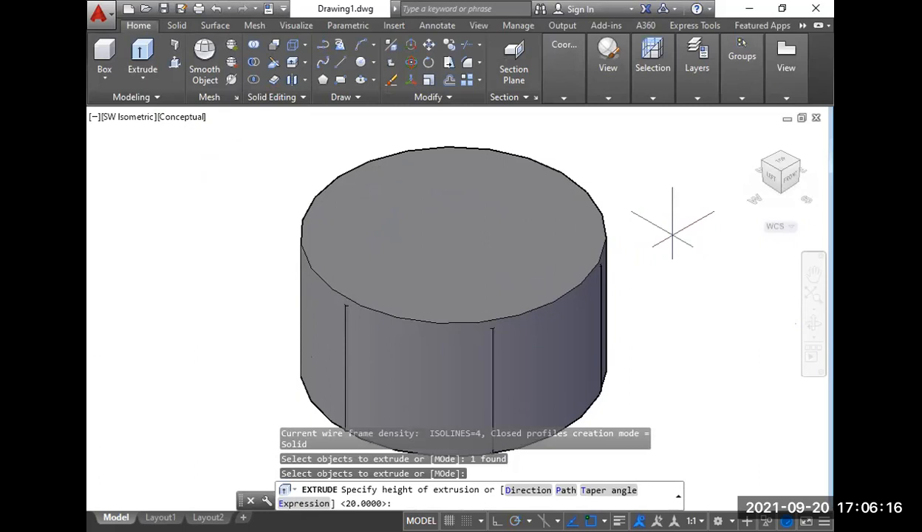
{"action": "type", "text": "20"}
{"action": "key", "text": "Return"}
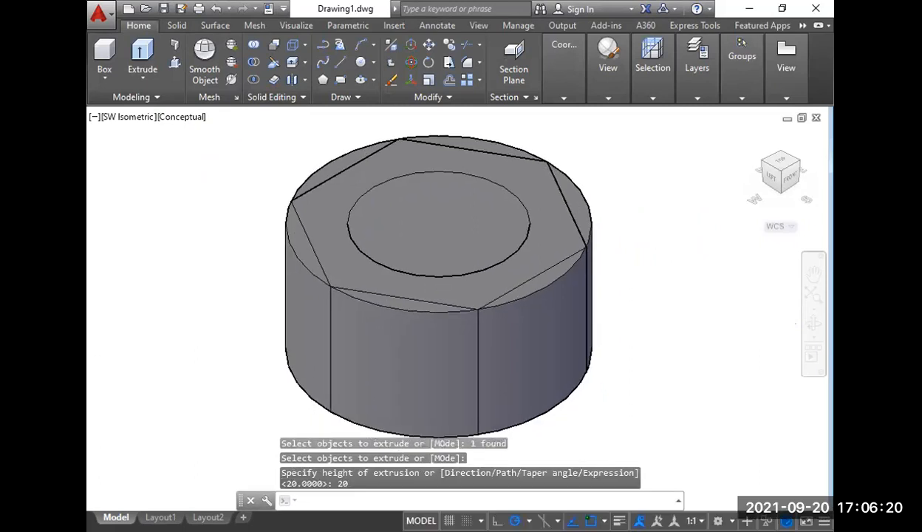
{"action": "middle_click_drag", "start_coordinate": [658, 321], "coordinate": [663, 329]}
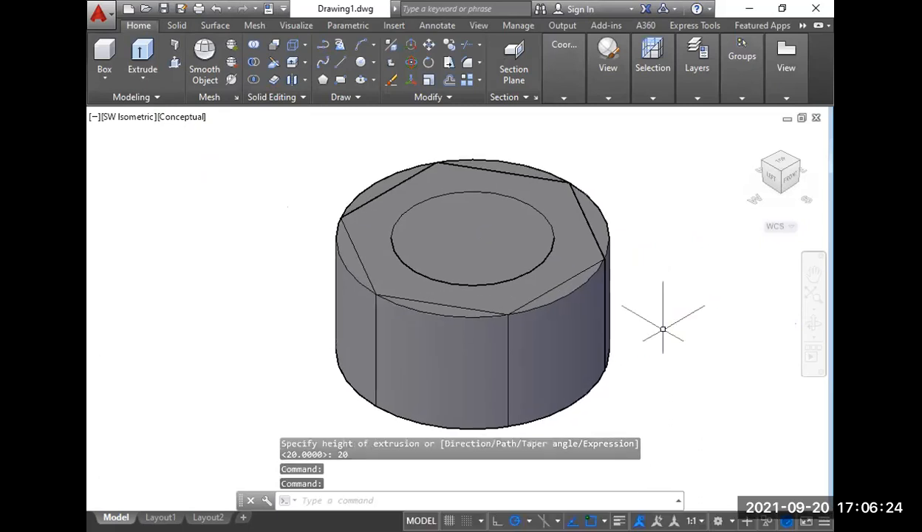
- Try to fillet the upper circular edge of the outer cylinder with a radius of 5
{"action": "type", "text": "f"}
{"action": "key", "text": "Return"}
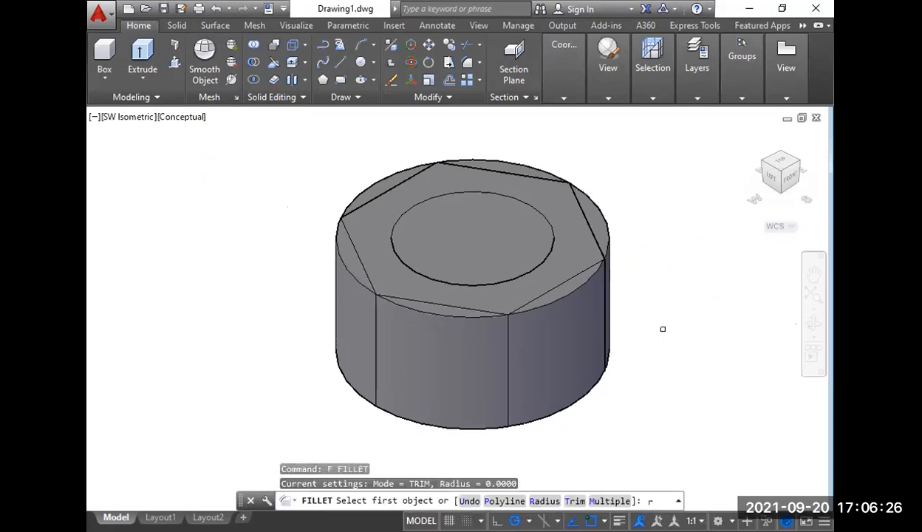
{"action": "type", "text": "r"}
{"action": "key", "text": "Return"}
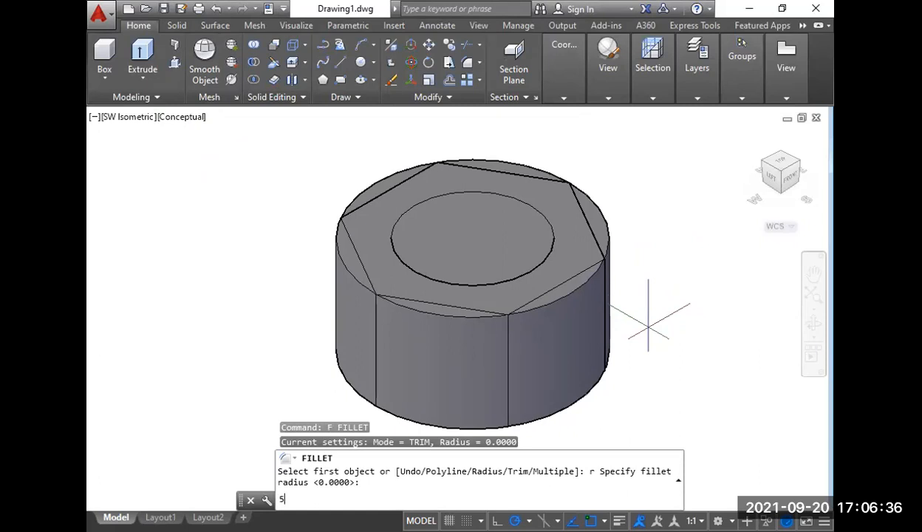
{"action": "key", "text": "Return"}
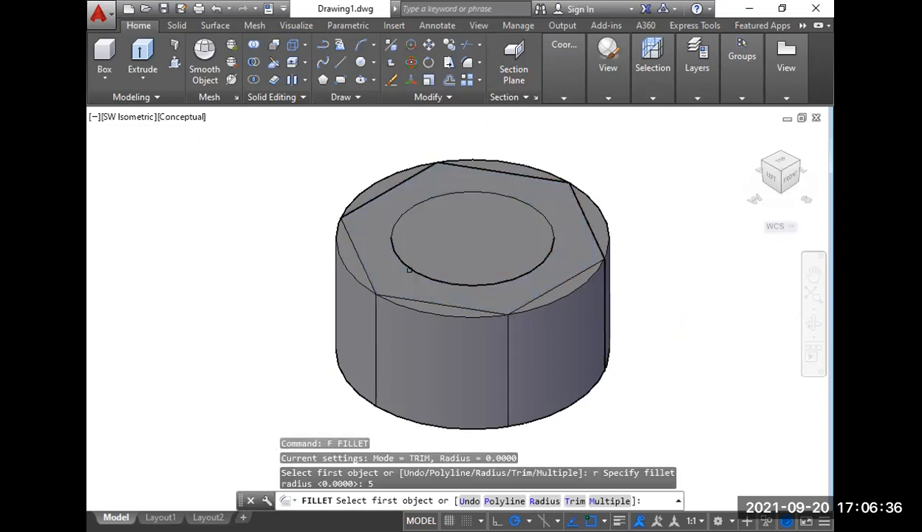
{"action": "left_click", "coordinate": [361, 280]}
{"action": "right_click", "coordinate": [273, 276]}
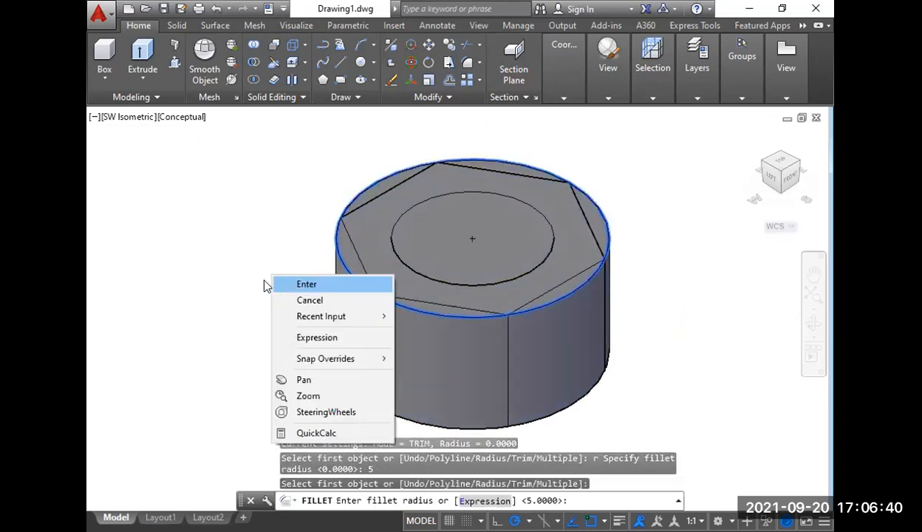
{"action": "left_click", "coordinate": [272, 288]}
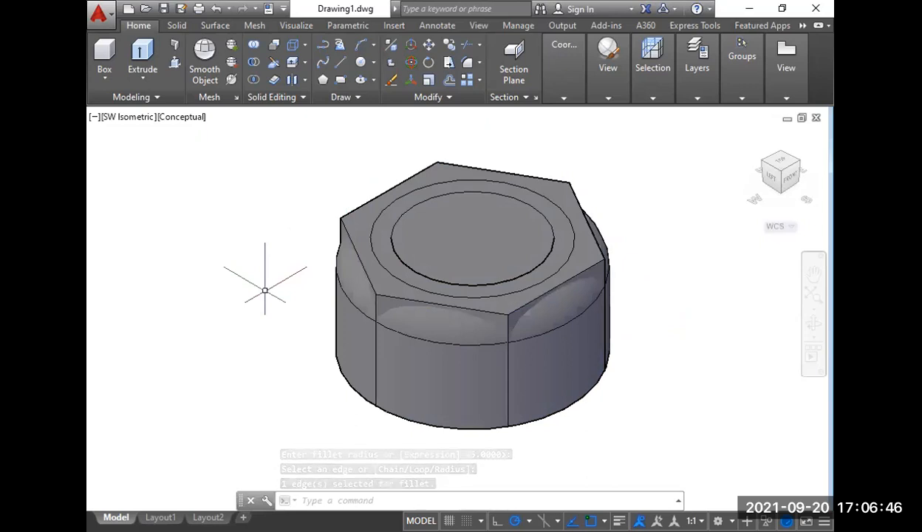
- Undo the last fillet on the cylinder's upper circular edge
{"action": "key", "text": "F6"}
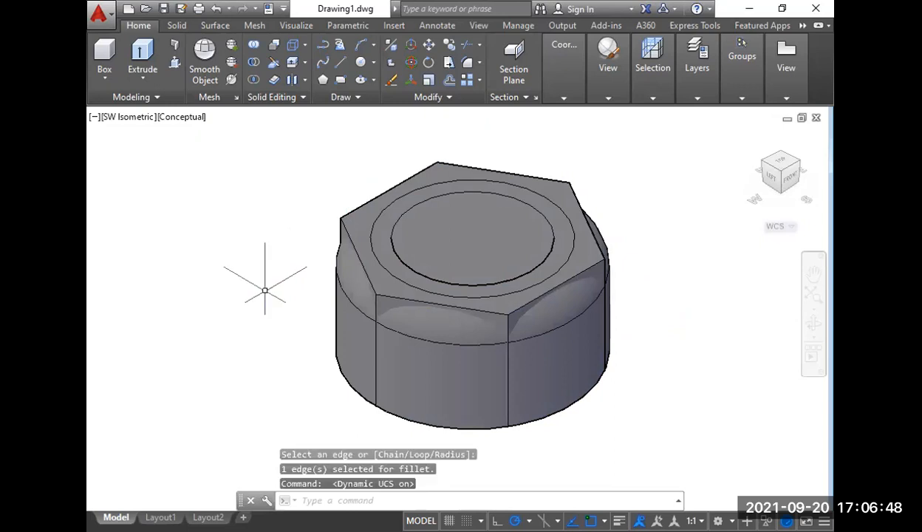
{"action": "key", "text": "Escape"}
{"action": "key", "text": "ctrl+z"}
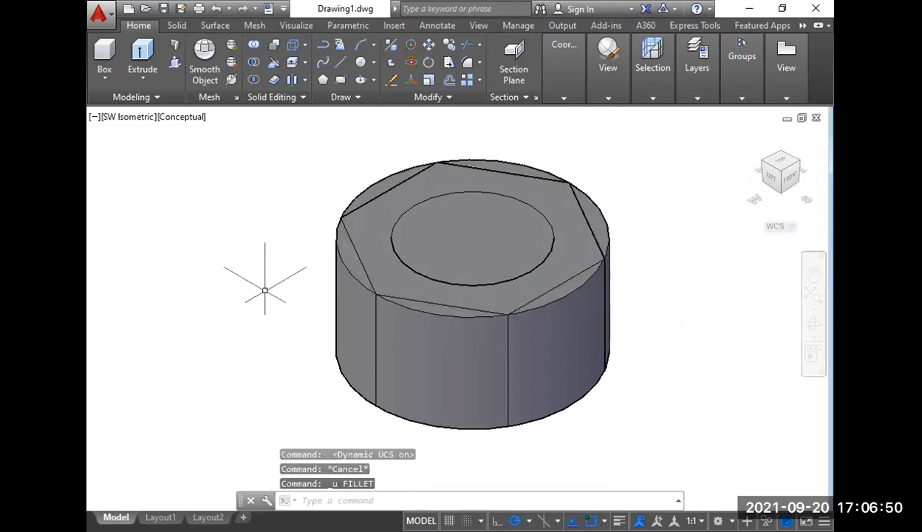
- Fillet the upper circular edge of the outer cylinder with a radius of 4
{"action": "type", "text": "f"}
{"action": "key", "text": "Return"}
{"action": "type", "text": "r"}
{"action": "key", "text": "Return"}
{"action": "type", "text": "4"}
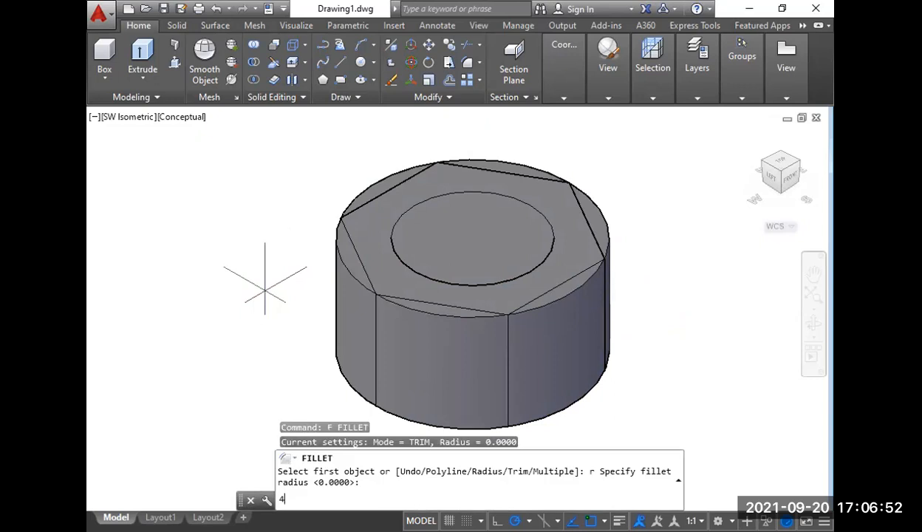
{"action": "key", "text": "Return"}
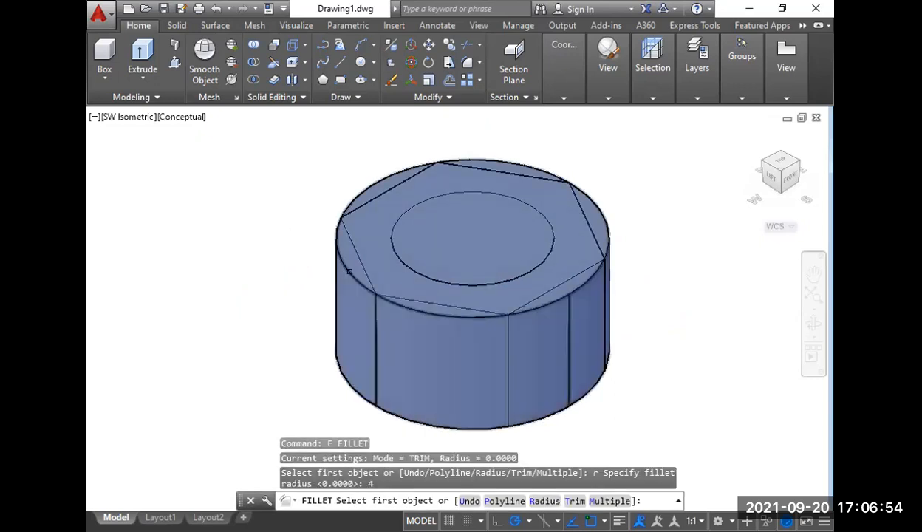
{"action": "left_click", "coordinate": [339, 244]}
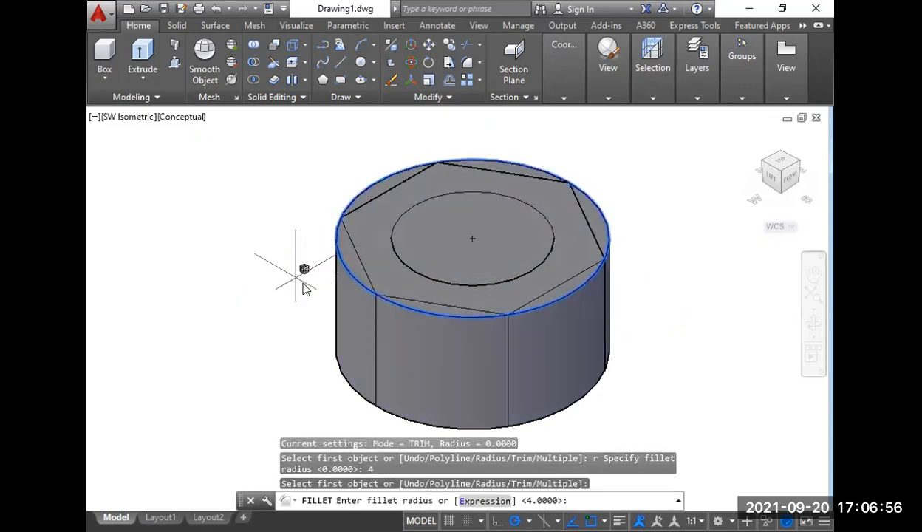
{"action": "key", "text": "Return"}
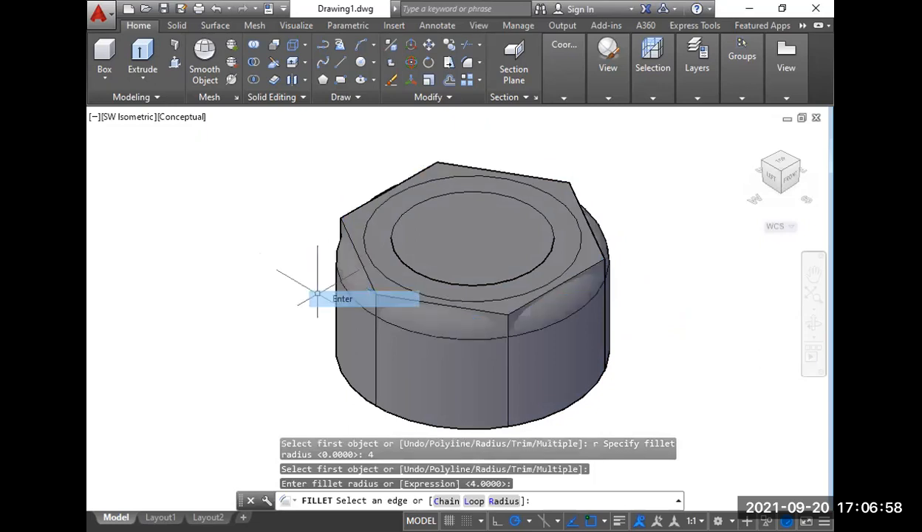
{"action": "left_click", "coordinate": [319, 293]}
{"action": "key", "text": "Return"}
- Fillet the lower circular edge of the outer cylinder with a radius of 4
{"action": "middle_click_drag", "start_coordinate": [333, 351], "coordinate": [383, 238]}
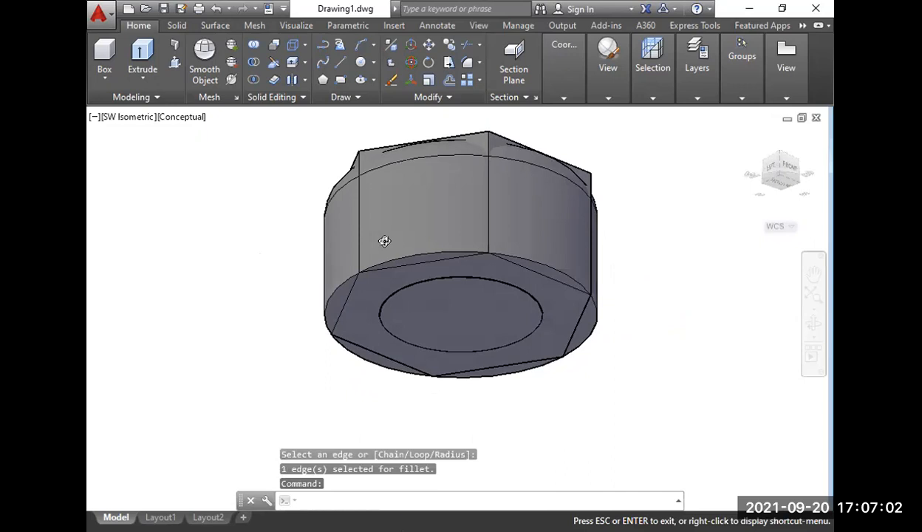
{"action": "left_click", "coordinate": [356, 274]}
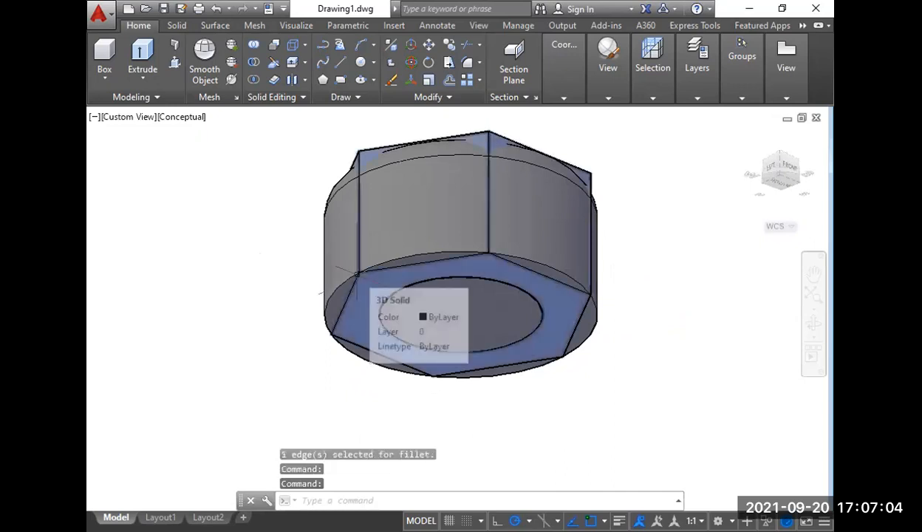
{"action": "type", "text": "f"}
{"action": "key", "text": "Return"}
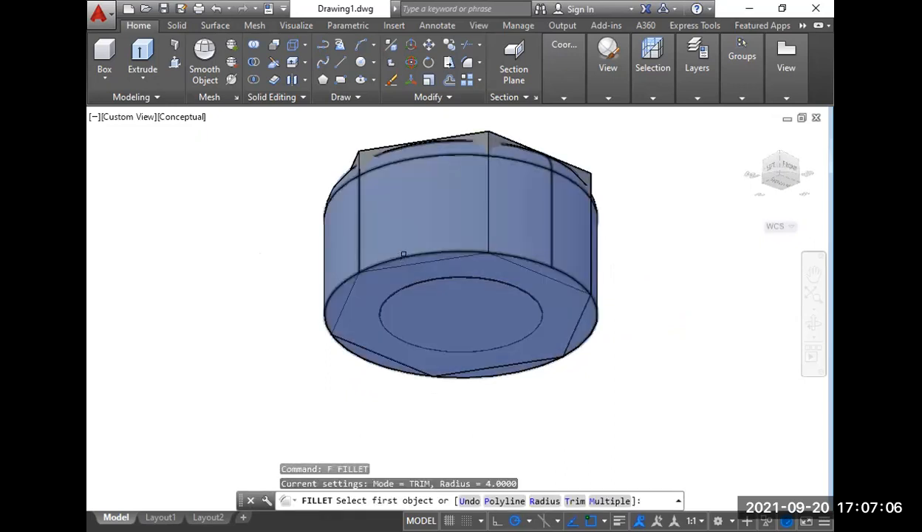
{"action": "left_click", "coordinate": [410, 253]}
{"action": "right_click", "coordinate": [257, 287]}
{"action": "left_click", "coordinate": [264, 293]}
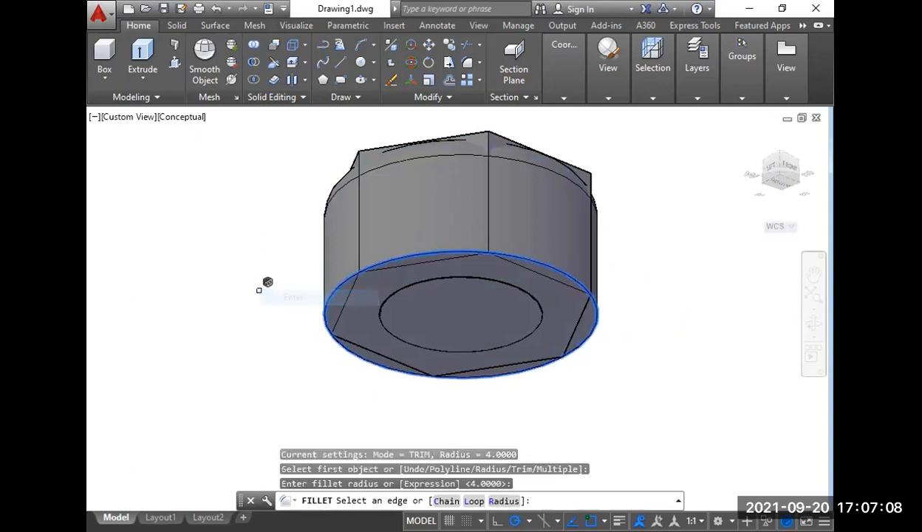
{"action": "right_click", "coordinate": [260, 289]}
{"action": "left_click", "coordinate": [267, 297]}
- Restore the SW Isometric view and intersect the filleted cylinder with the hexagonal solid to form the nut body
{"action": "middle_click_drag", "start_coordinate": [390, 341], "coordinate": [382, 372]}
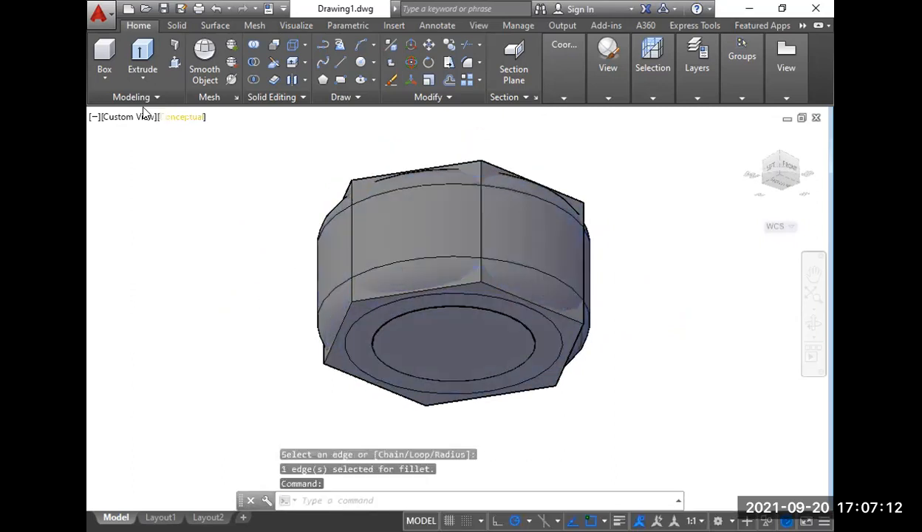
{"action": "left_click", "coordinate": [122, 118]}
{"action": "left_click", "coordinate": [179, 249]}
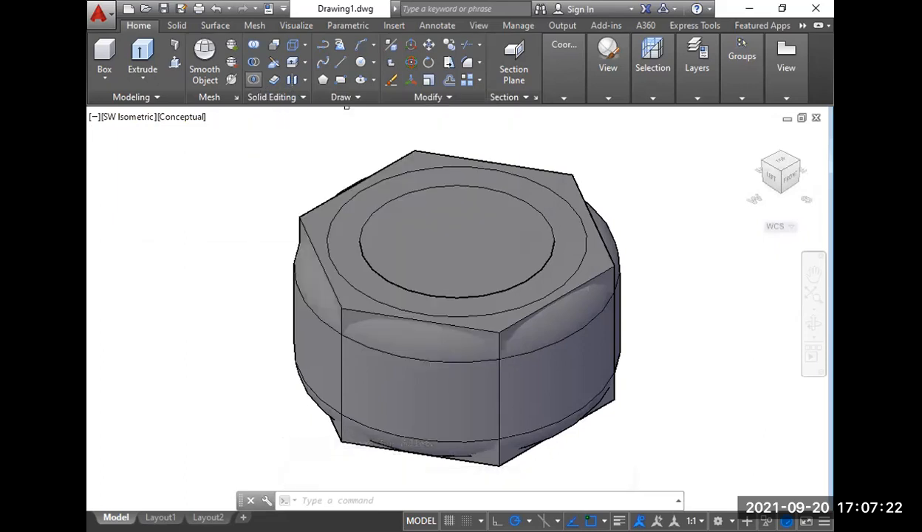
{"action": "left_click", "coordinate": [253, 79]}
{"action": "left_click", "coordinate": [318, 285]}
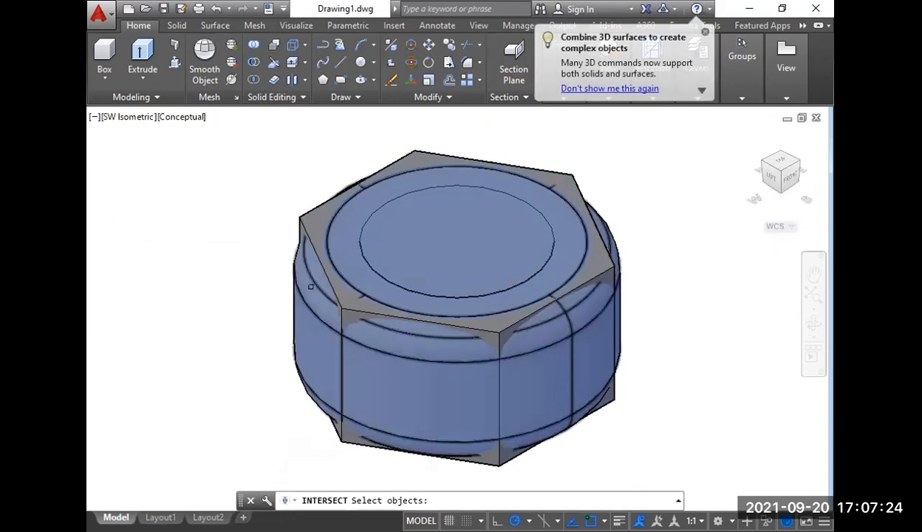
{"action": "left_click", "coordinate": [311, 287]}
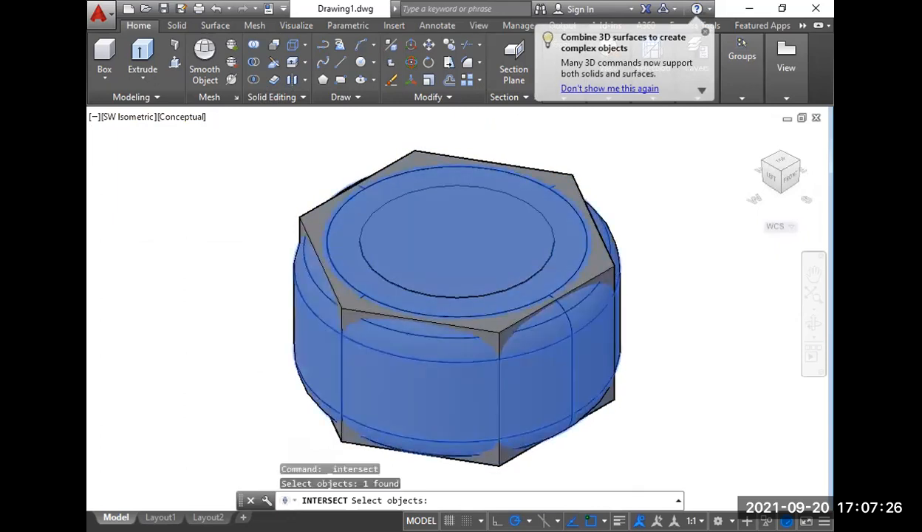
{"action": "left_click", "coordinate": [308, 219]}
{"action": "key", "text": "Return"}
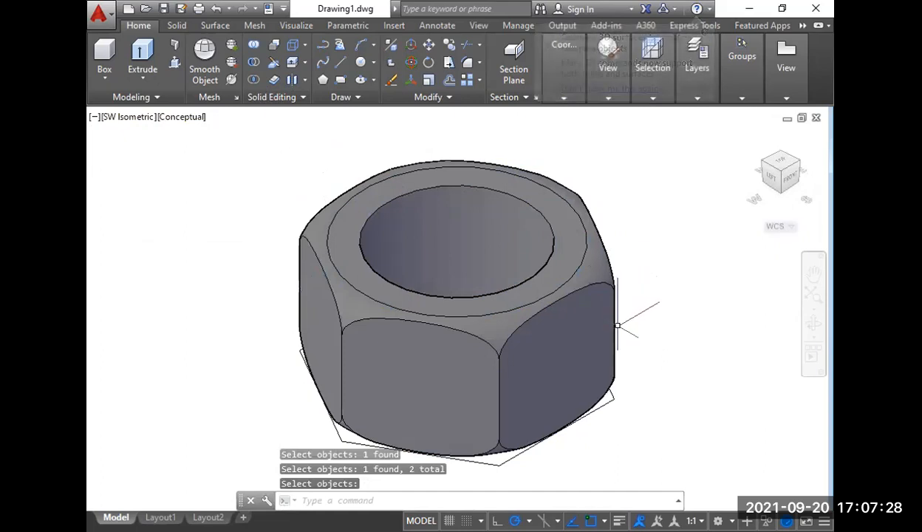
- Delete the leftover hexagon polyline around the base of the nut
{"action": "middle_click_drag", "start_coordinate": [636, 361], "coordinate": [619, 330]}
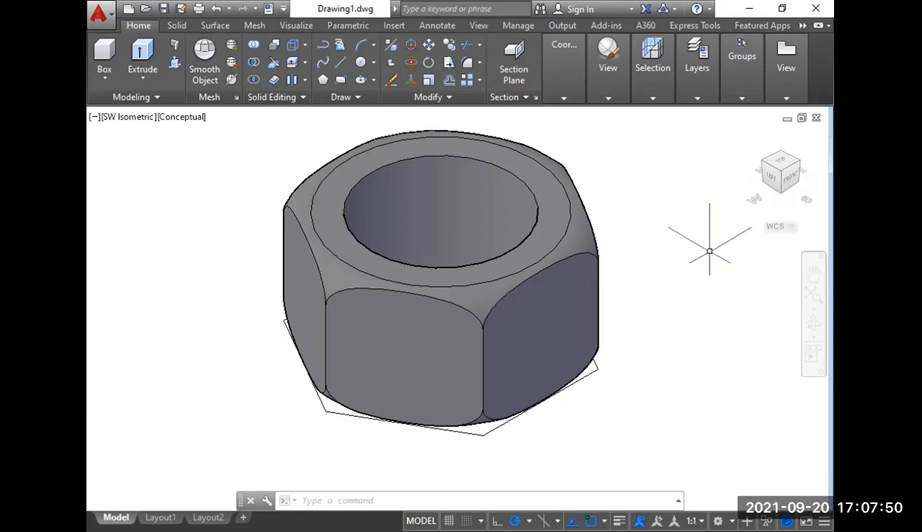
{"action": "left_click", "coordinate": [592, 374]}
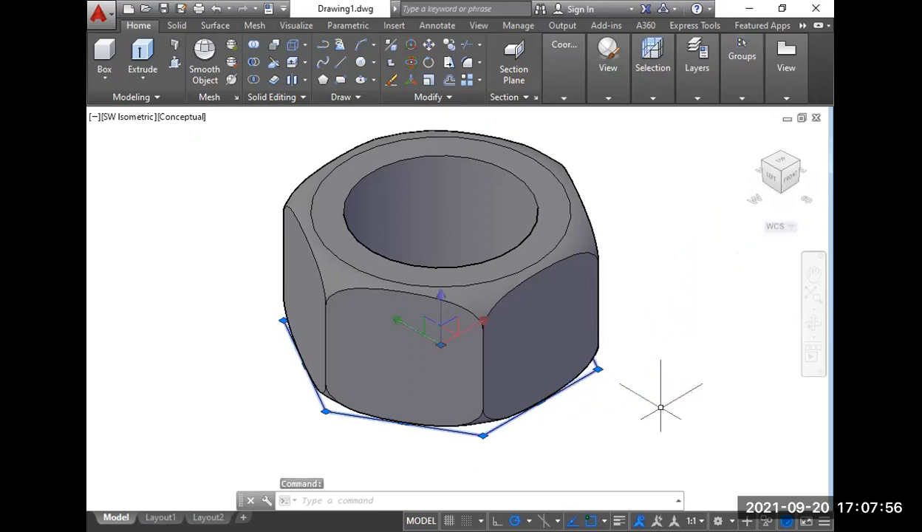
{"action": "mouse_move", "coordinate": [660, 407]}
{"action": "middle_mouse_down", "text": "shift"}
{"action": "mouse_move", "coordinate": [633, 399]}
{"action": "mouse_move", "coordinate": [617, 357]}
{"action": "mouse_move", "coordinate": [581, 372]}
{"action": "mouse_move", "coordinate": [582, 345]}
{"action": "mouse_move", "coordinate": [605, 300]}
{"action": "middle_mouse_up", "text": "shift"}
{"action": "scroll", "coordinate": [605, 299], "scroll_direction": "down", "scroll_amount": 2}
{"action": "scroll", "coordinate": [605, 299], "scroll_direction": "up", "scroll_amount": 3}
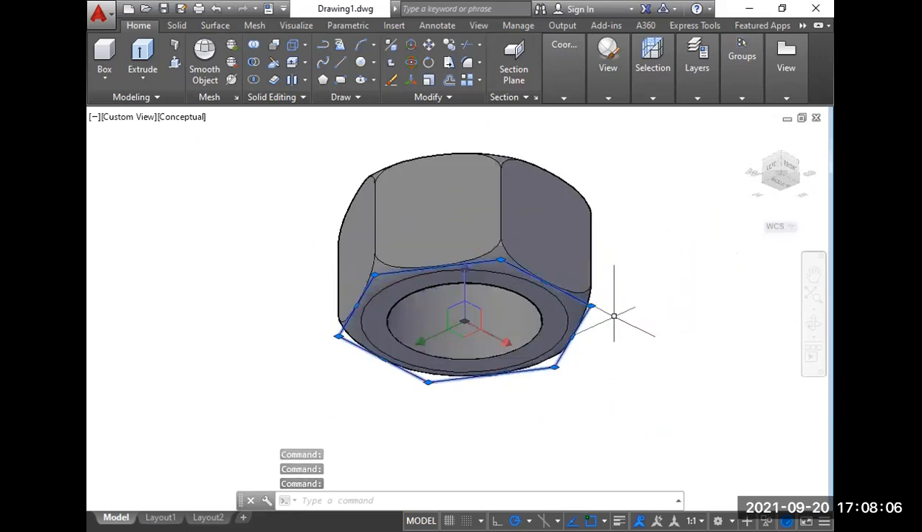
{"action": "type", "text": "3DO"}
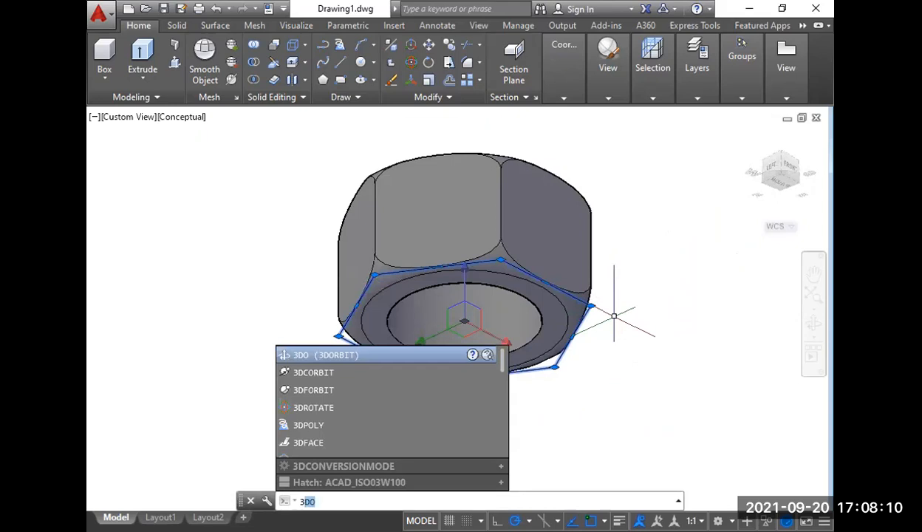
{"action": "type", "text": "dc"}
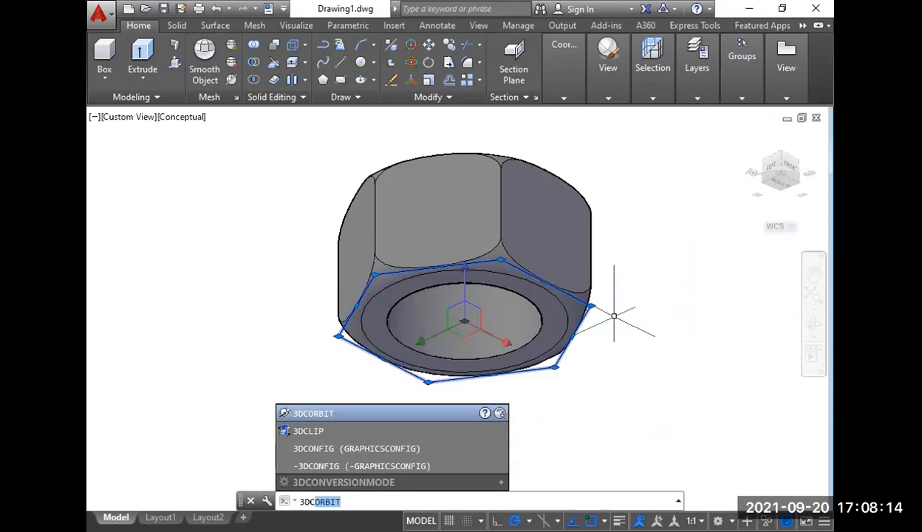
{"action": "key", "text": "Return"}
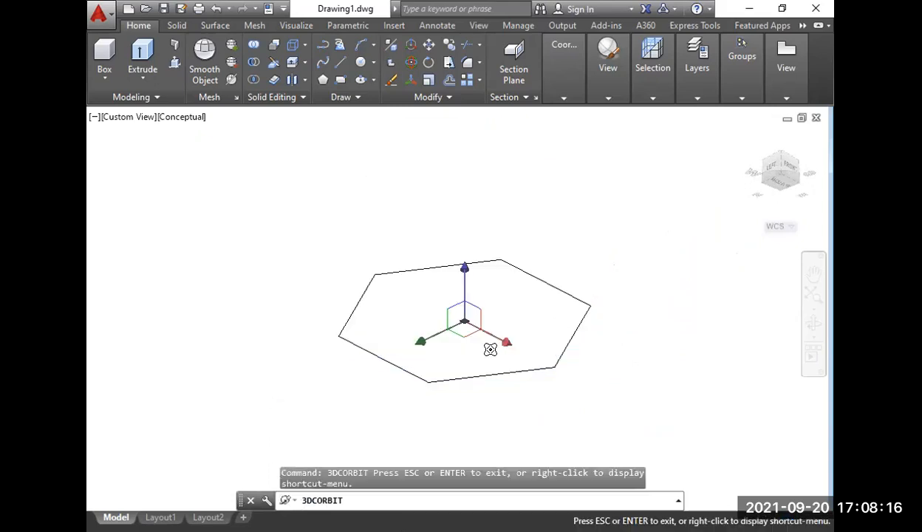
{"action": "left_click_drag", "start_coordinate": [485, 344], "coordinate": [474, 339]}
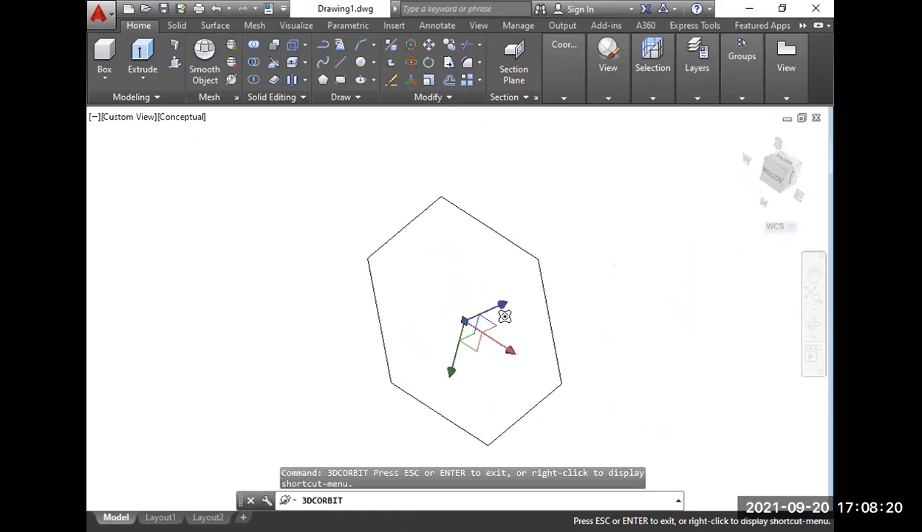
{"action": "right_click", "coordinate": [512, 254]}
{"action": "left_click", "coordinate": [541, 257]}
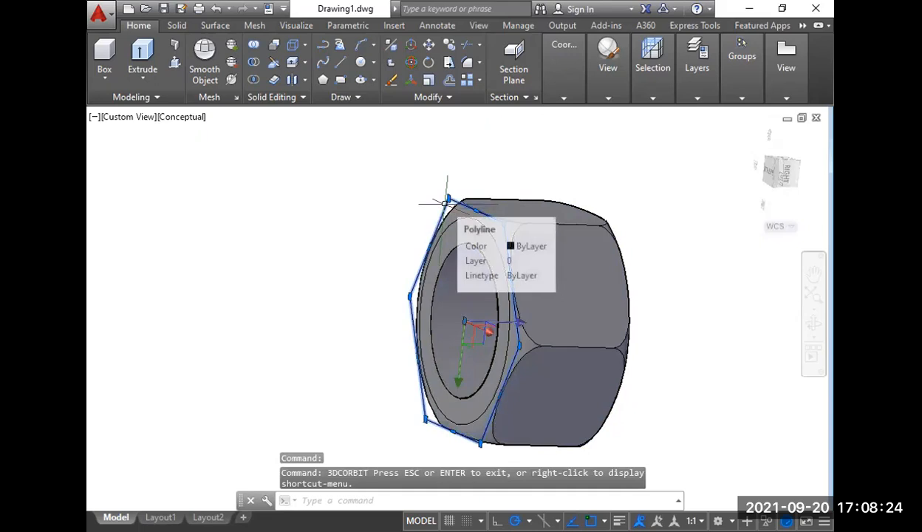
{"action": "key", "text": "Delete"}
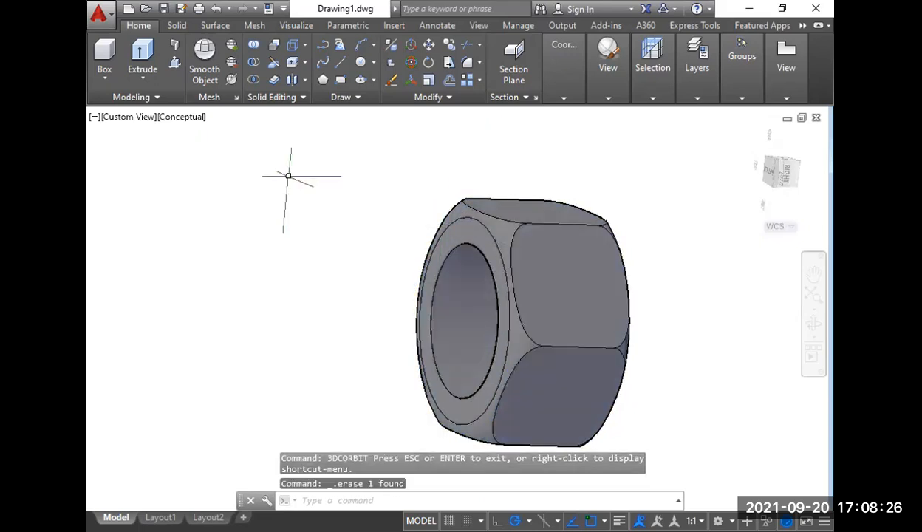
- Examine the nut from all sides with a continuous orbit and return to the SW Isometric view
{"action": "type", "text": "3dc"}
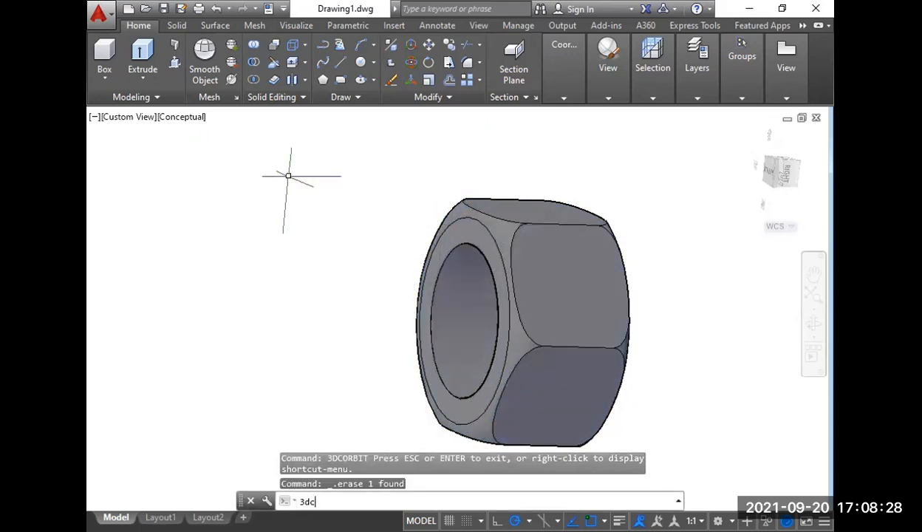
{"action": "key", "text": "Return"}
{"action": "left_click_drag", "start_coordinate": [423, 270], "coordinate": [638, 367]}
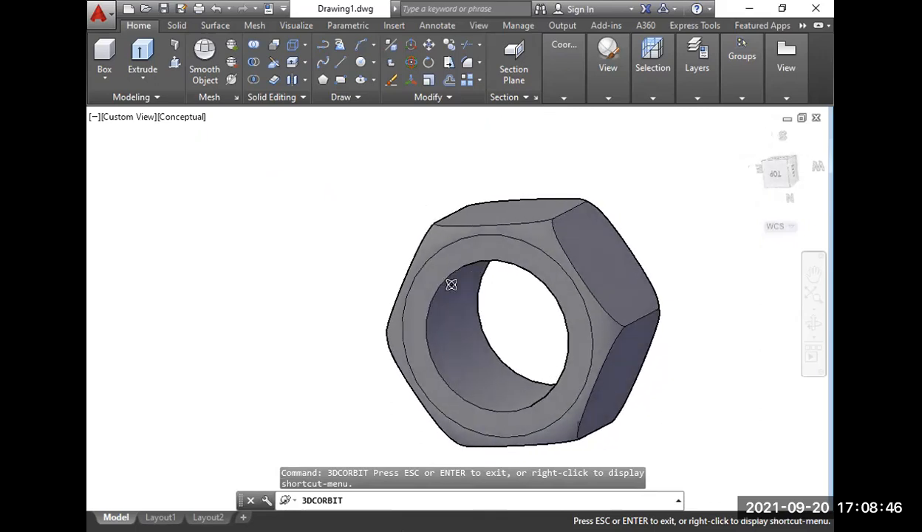
{"action": "key", "text": "Escape"}
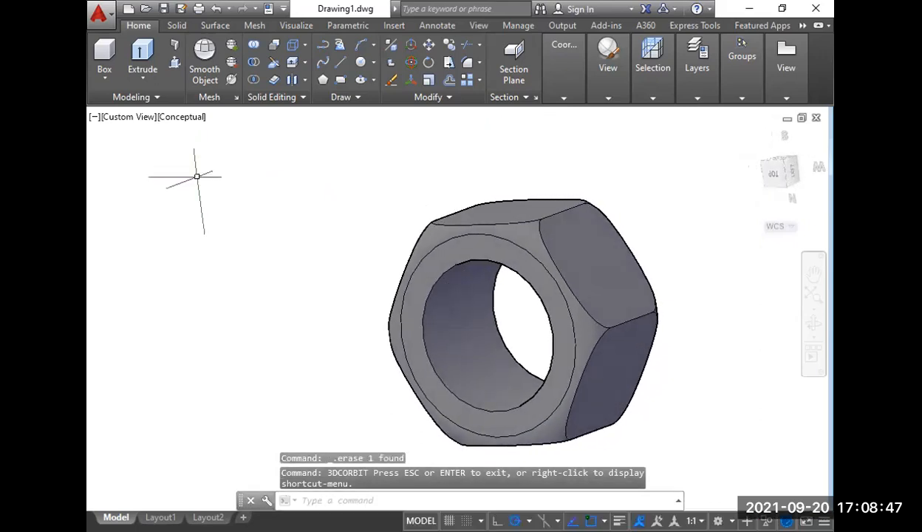
{"action": "left_click", "coordinate": [130, 116]}
{"action": "left_click", "coordinate": [129, 250]}
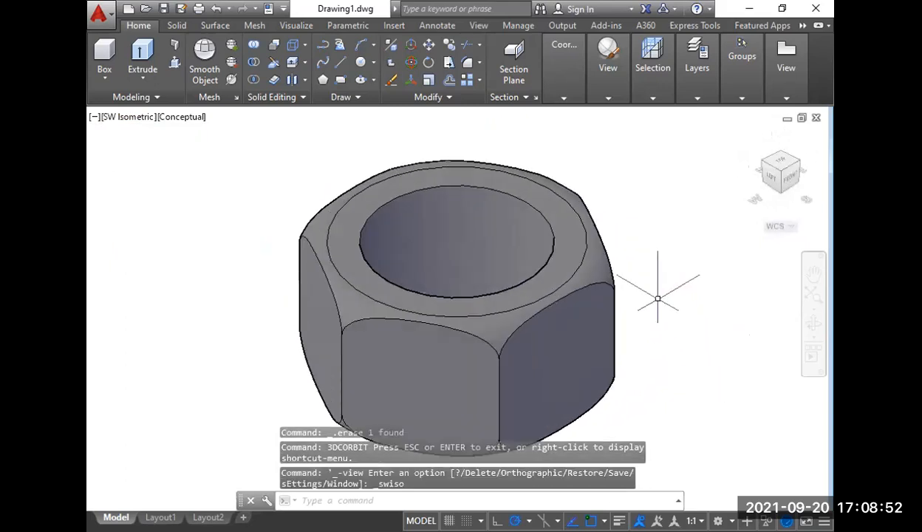
- Draw a circle with a diameter of 3 in the empty space beside the nut's base
{"action": "middle_click_drag", "start_coordinate": [644, 354], "coordinate": [564, 350], "text": "shift"}
{"action": "middle_click_drag", "start_coordinate": [598, 350], "coordinate": [591, 365]}
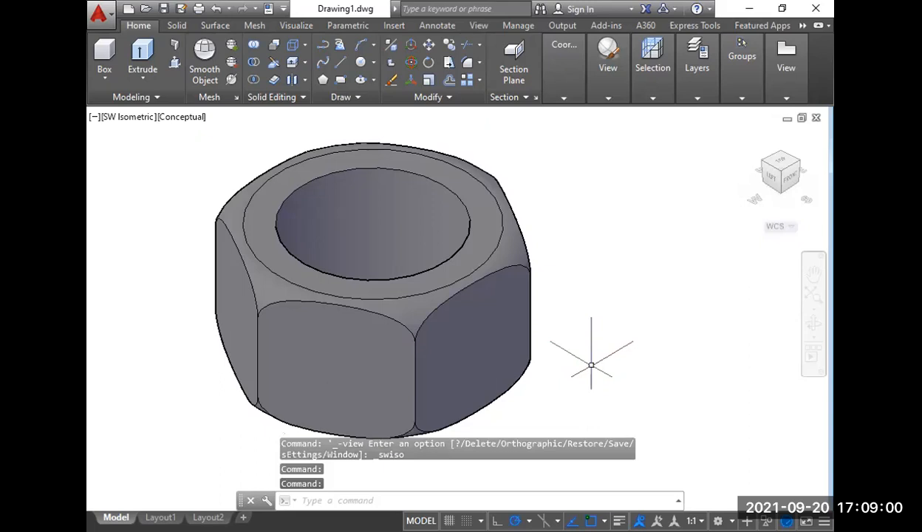
{"action": "type", "text": "c"}
{"action": "key", "text": "Return"}
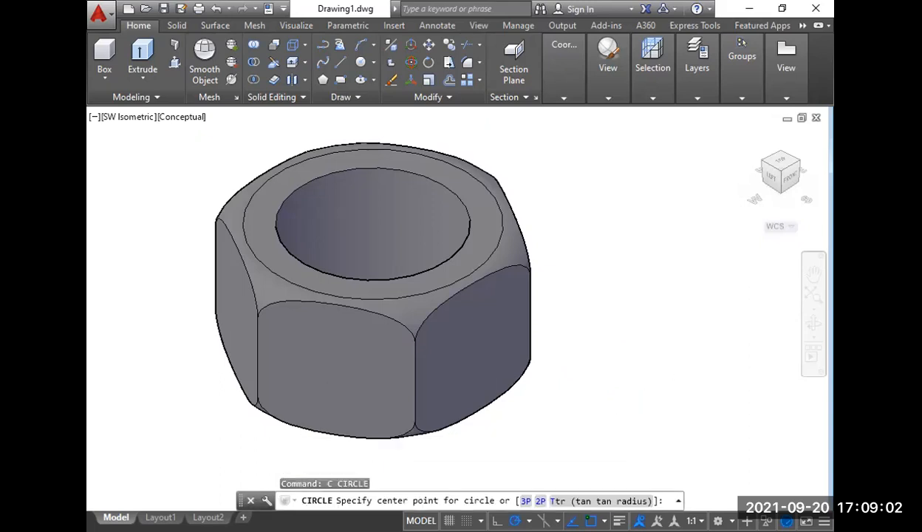
{"action": "left_click", "coordinate": [631, 395]}
{"action": "type", "text": "d"}
{"action": "key", "text": "Return"}
{"action": "type", "text": "3"}
{"action": "scroll", "coordinate": [593, 350], "scroll_direction": "up", "scroll_amount": 2}
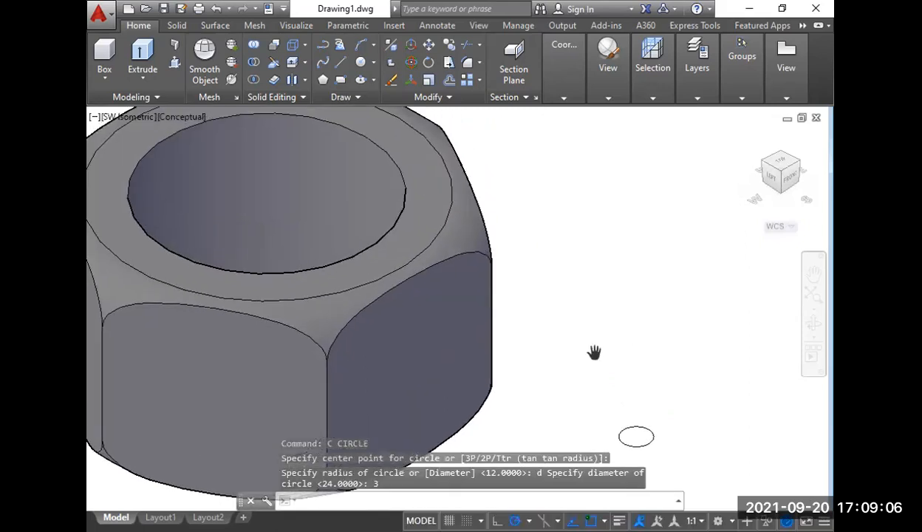
{"action": "key", "text": "Return"}
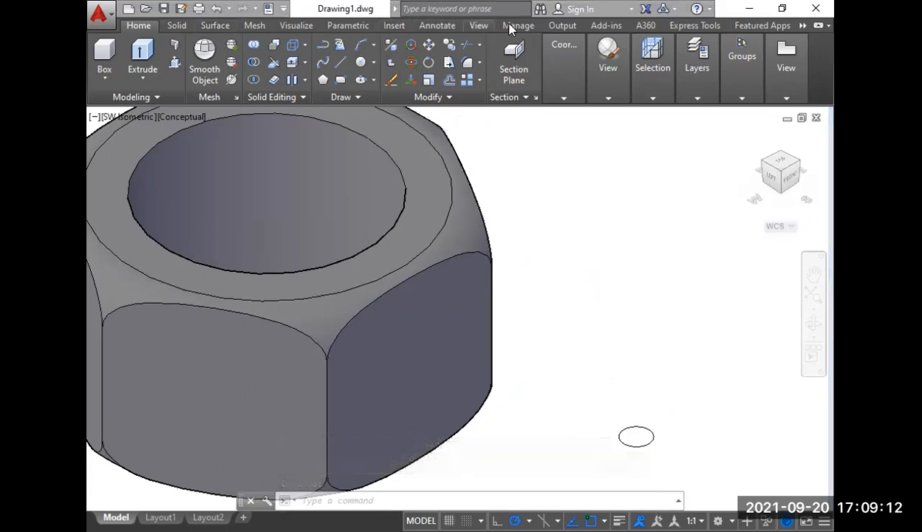
- Switch to the Drafting & Annotation workspace and add a diameter dimension to the small circle beside the nut
{"action": "left_click", "coordinate": [437, 26]}
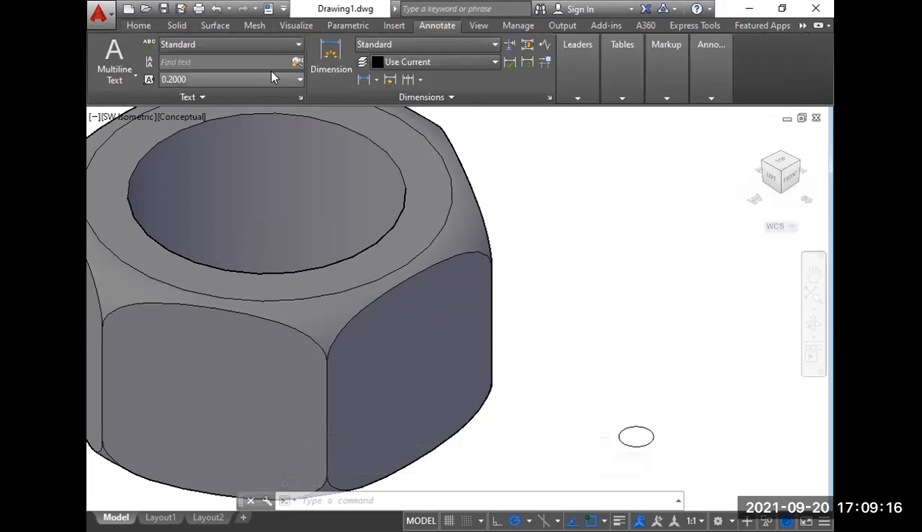
{"action": "left_click", "coordinate": [142, 27]}
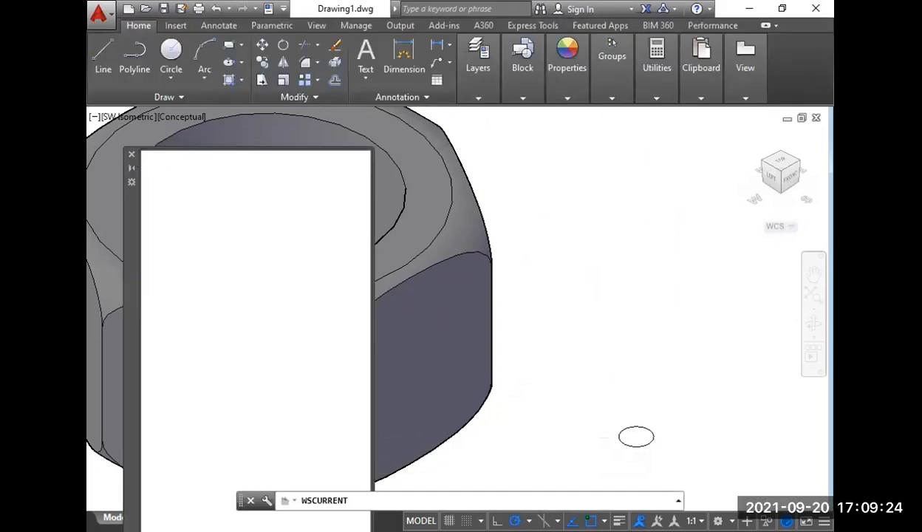
{"action": "left_click", "coordinate": [132, 157]}
{"action": "left_click", "coordinate": [448, 46]}
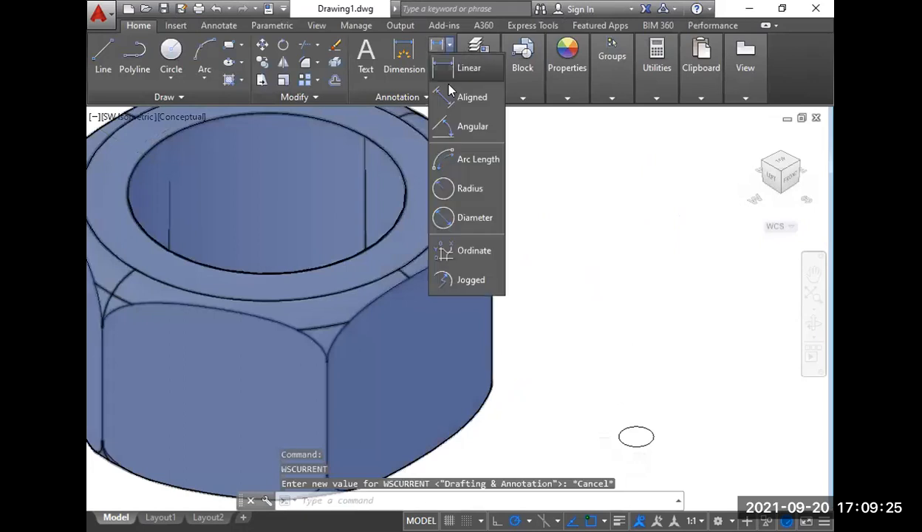
{"action": "left_click", "coordinate": [474, 217]}
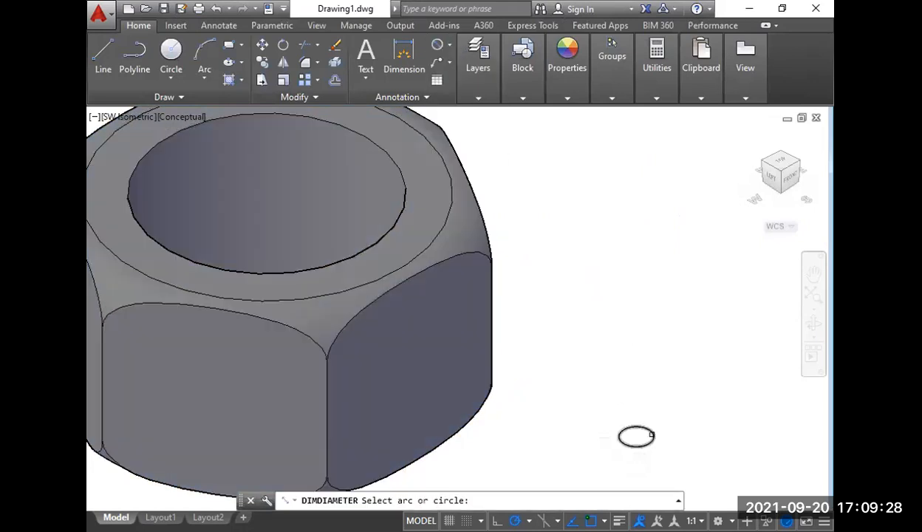
{"action": "left_click", "coordinate": [650, 434]}
{"action": "scroll", "coordinate": [687, 418], "scroll_direction": "up", "scroll_amount": 3}
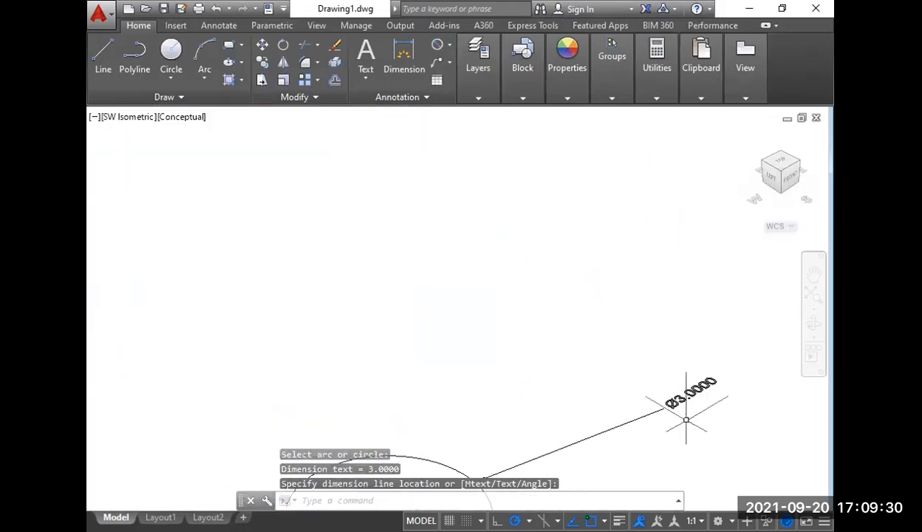
{"action": "scroll", "coordinate": [678, 406], "scroll_direction": "down", "scroll_amount": 5}
{"action": "scroll", "coordinate": [595, 378], "scroll_direction": "up", "scroll_amount": 5}
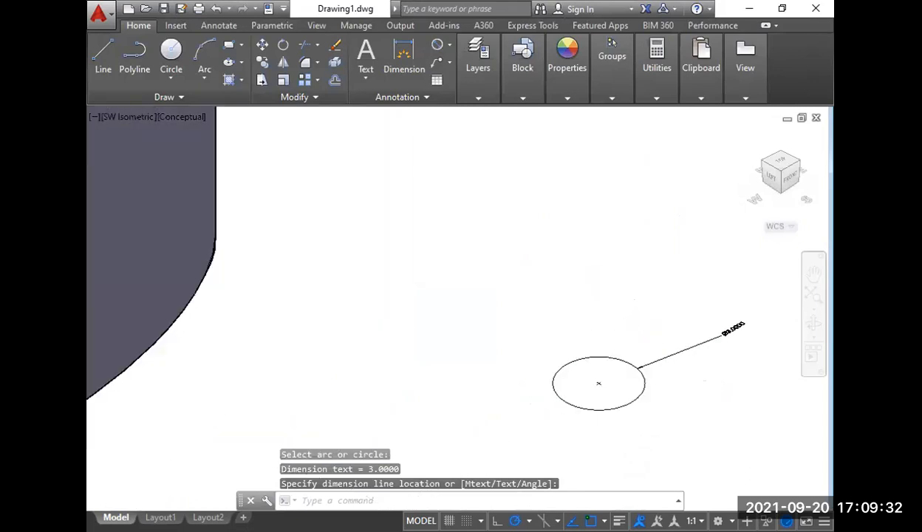
{"action": "scroll", "coordinate": [599, 355], "scroll_direction": "down", "scroll_amount": 4}
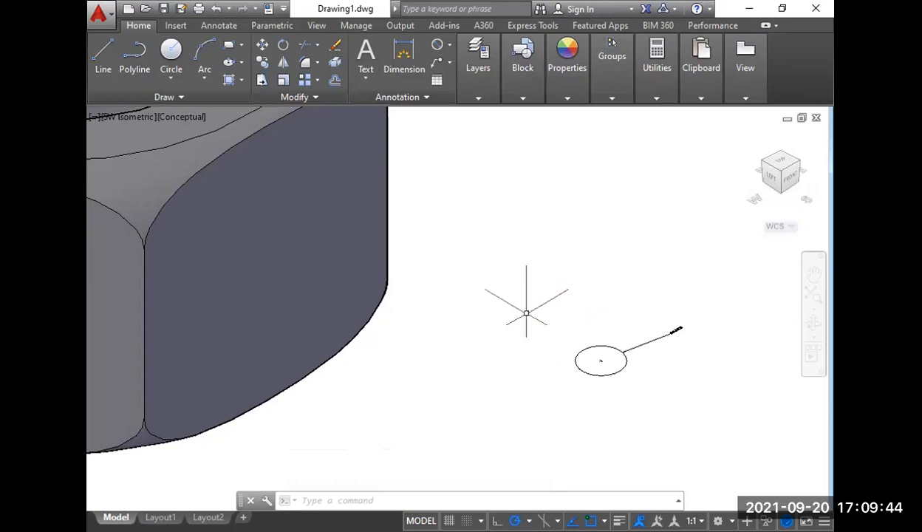
{"action": "type", "text": "pol"}
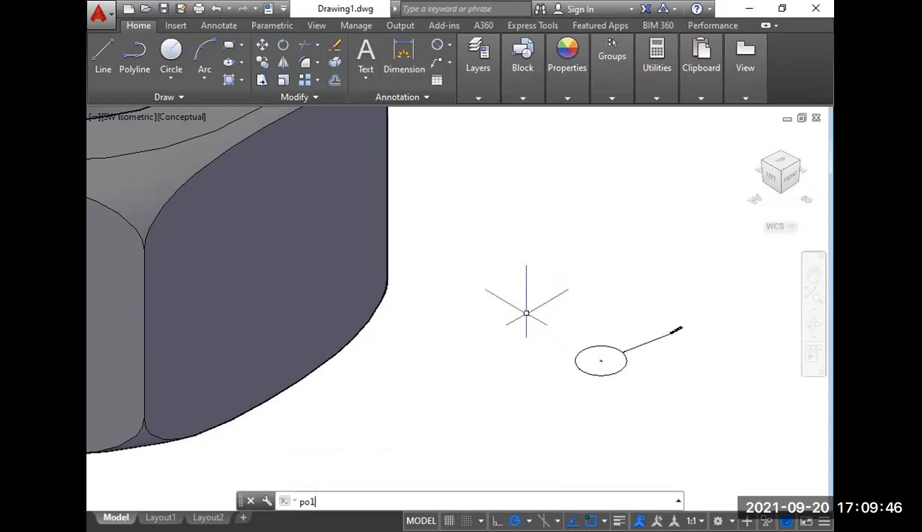
{"action": "key", "text": "Return"}
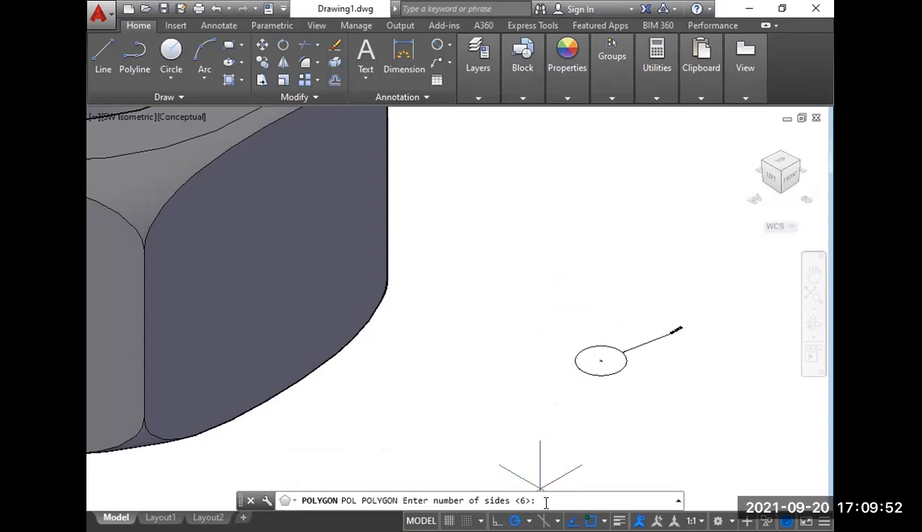
{"action": "type", "text": "3"}
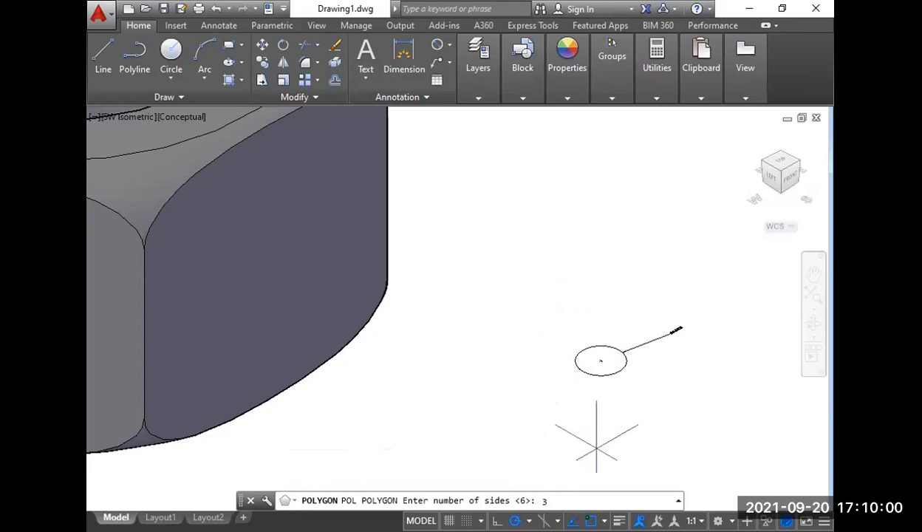
{"action": "key", "text": "Return"}
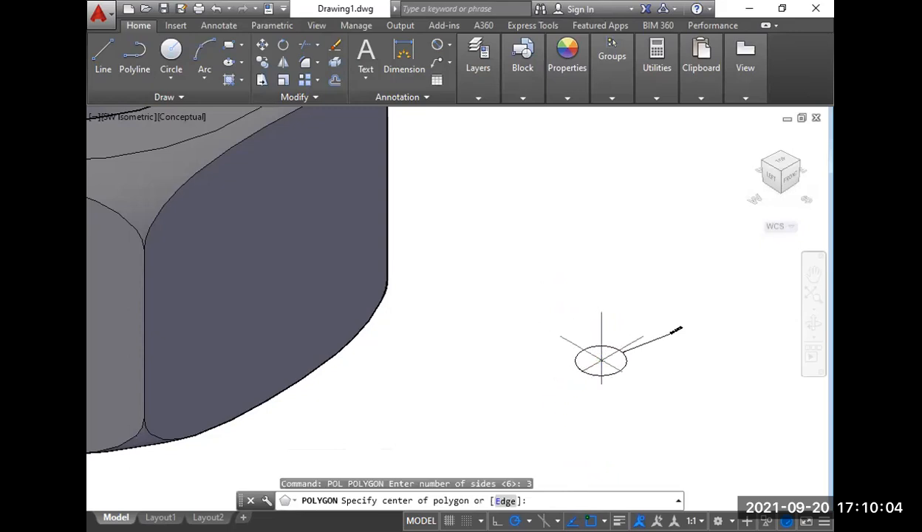
{"action": "left_click", "coordinate": [599, 360]}
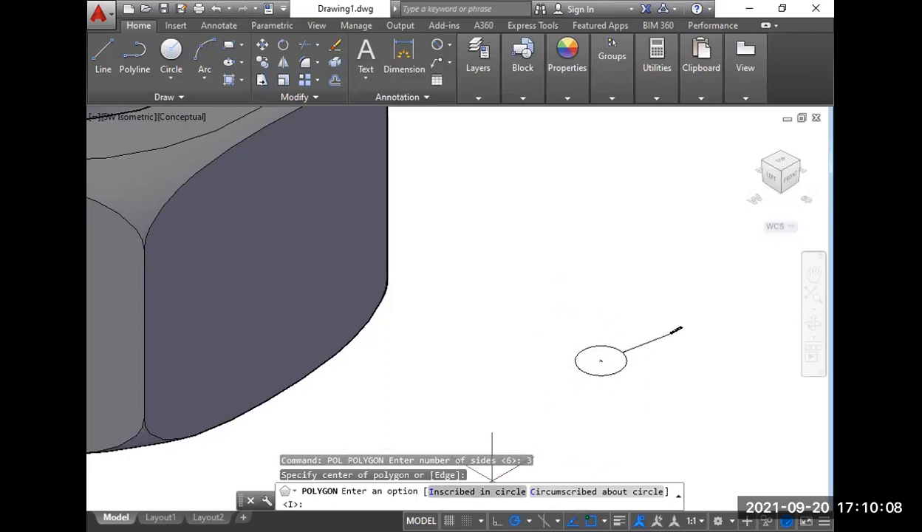
{"action": "left_click", "coordinate": [470, 493]}
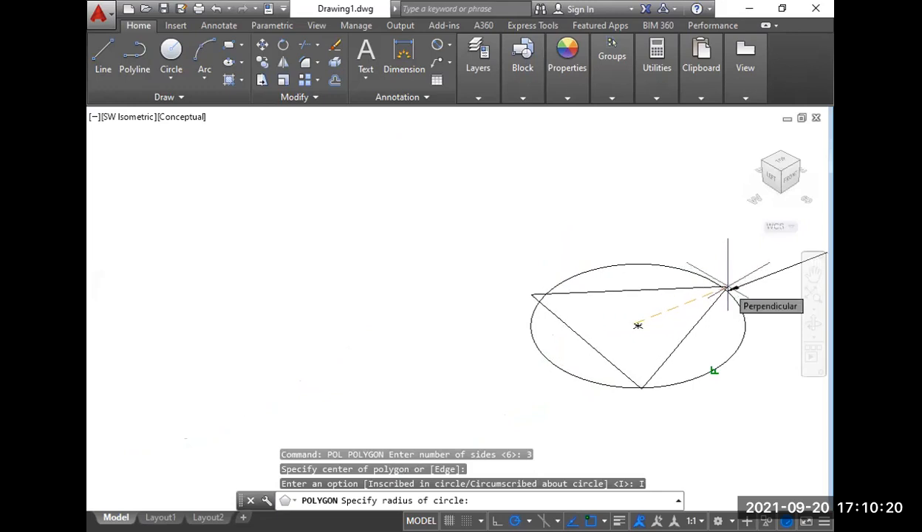
{"action": "key", "text": "Escape"}
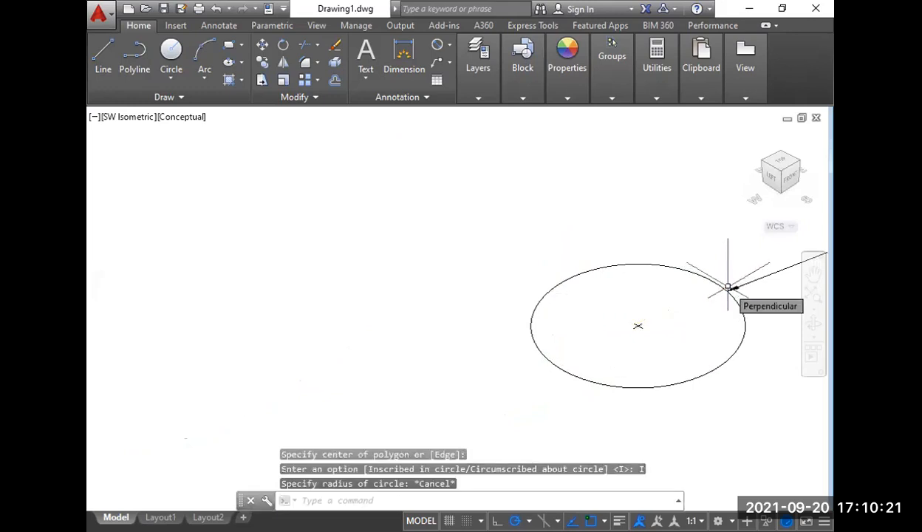
- Switch the viewport to the Top view to work on the small circle beside the nut
{"action": "left_click", "coordinate": [124, 124]}
{"action": "left_click", "coordinate": [151, 153]}
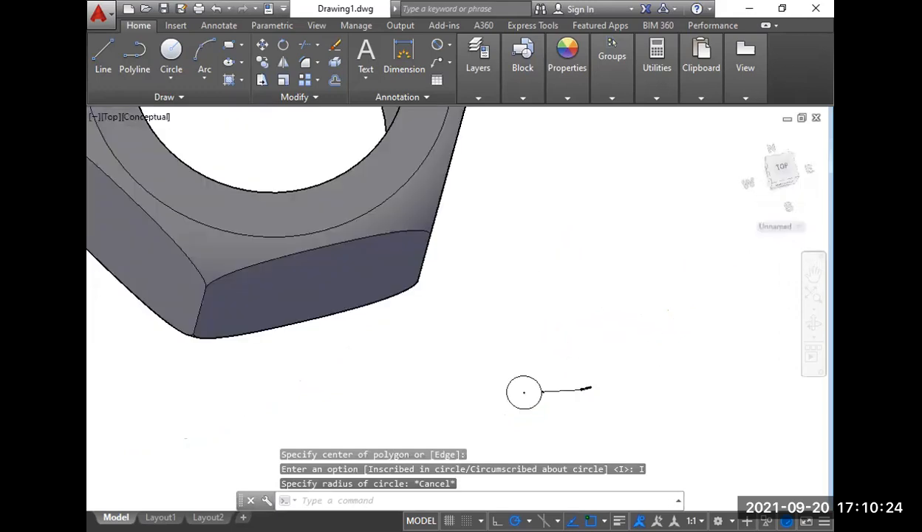
{"action": "middle_click_drag", "start_coordinate": [625, 384], "coordinate": [553, 240]}
{"action": "scroll", "coordinate": [494, 350], "scroll_direction": "up", "scroll_amount": 3}
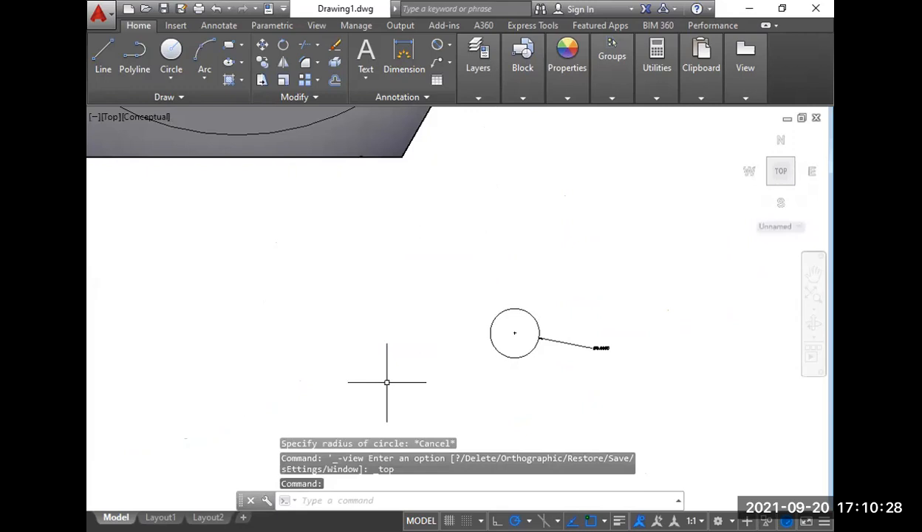
{"action": "type", "text": "pol"}
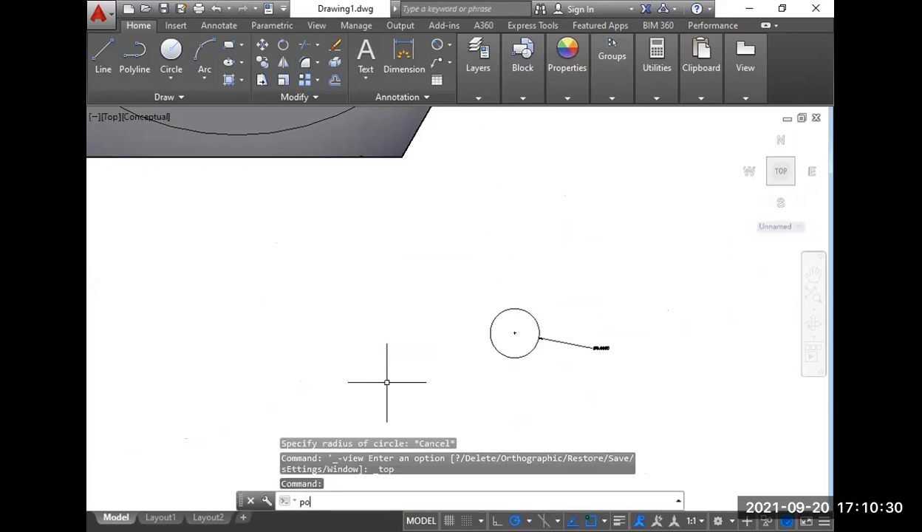
{"action": "key", "text": "Return"}
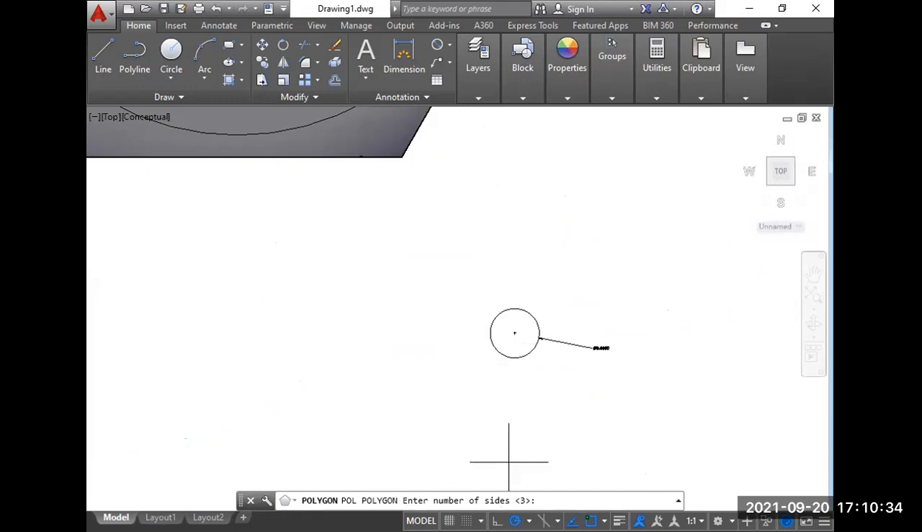
{"action": "key", "text": "Return"}
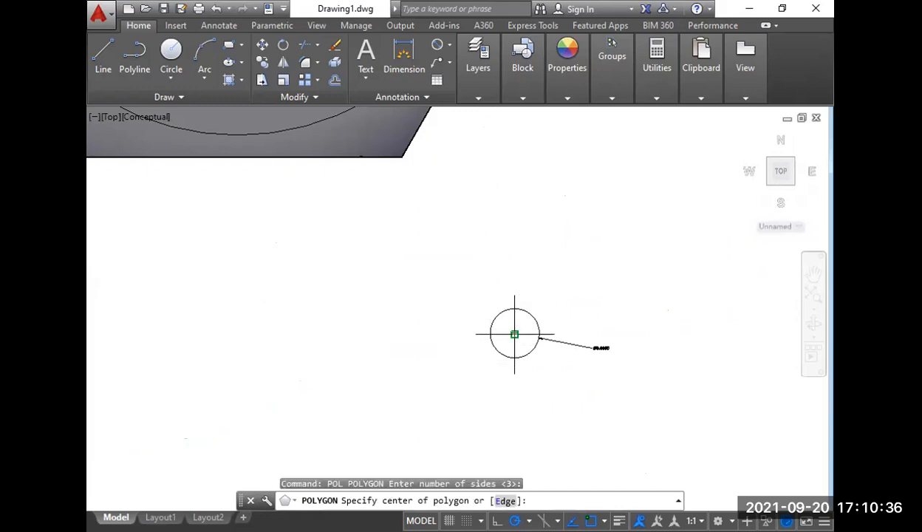
{"action": "scroll", "coordinate": [514, 333], "scroll_direction": "up", "scroll_amount": 5}
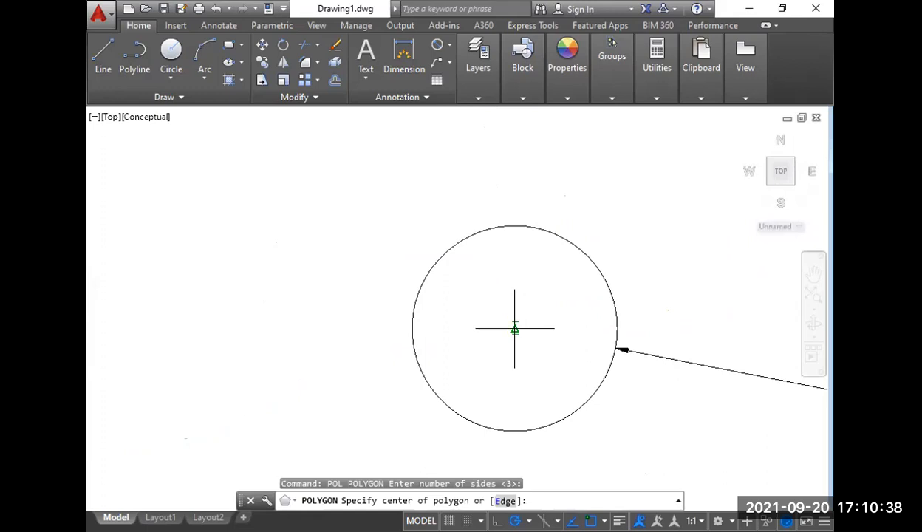
{"action": "key", "text": "Escape"}
- Delete the diameter dimension attached to the small circle beside the nut
{"action": "left_click", "coordinate": [721, 409]}
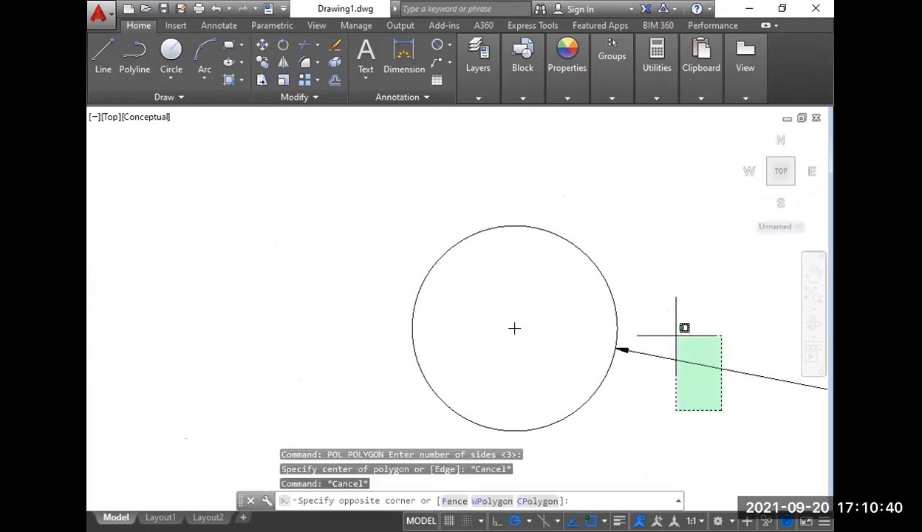
{"action": "left_click", "coordinate": [675, 335]}
{"action": "key", "text": "Delete"}
{"action": "scroll", "coordinate": [617, 334], "scroll_direction": "down", "scroll_amount": 2}
{"action": "middle_click_drag", "start_coordinate": [643, 355], "coordinate": [624, 355]}
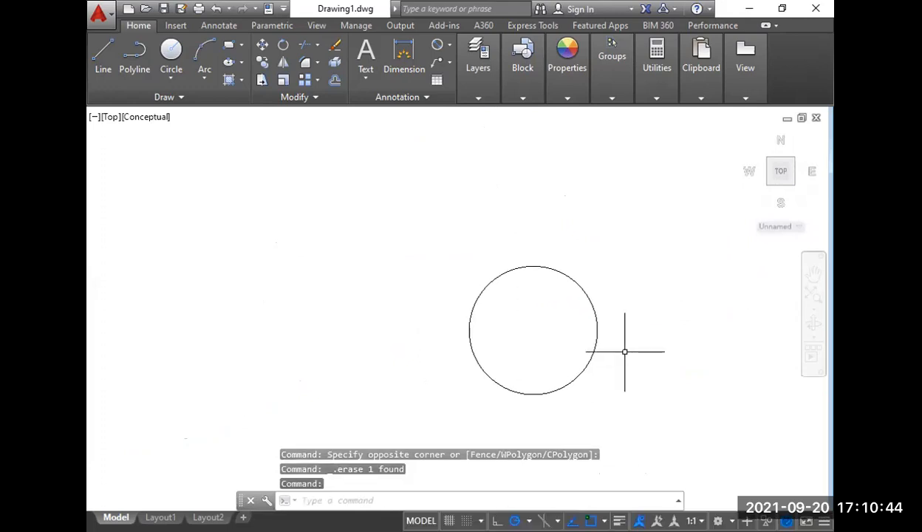
- Draw a 3-sided polygon inscribed in the small circle, centred on it, with one vertex at the circle's east quadrant
{"action": "type", "text": "plo"}
{"action": "key", "text": "Escape"}
{"action": "key", "text": "Escape"}
{"action": "type", "text": "pol"}
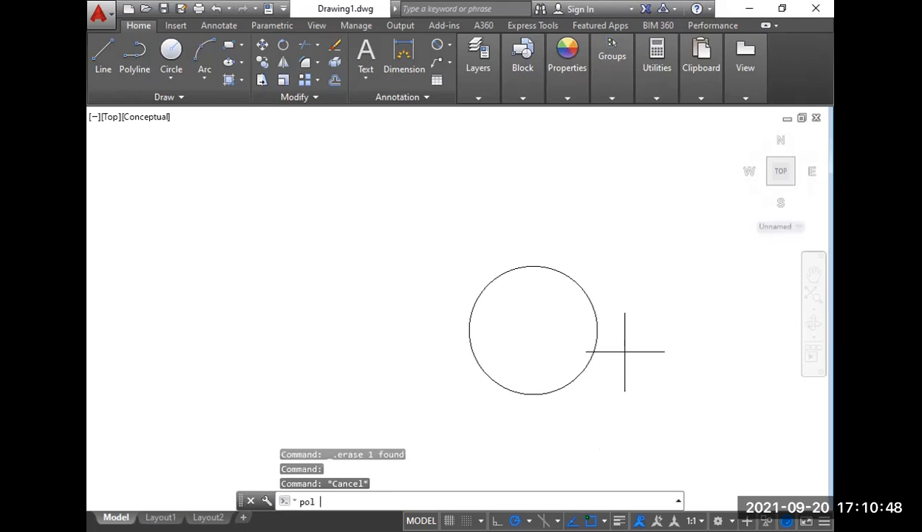
{"action": "key", "text": "Return"}
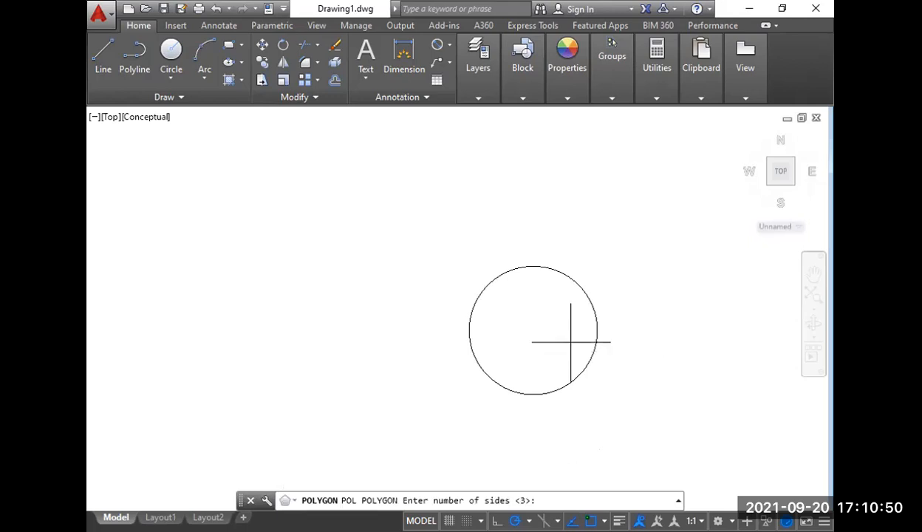
{"action": "key", "text": "Return"}
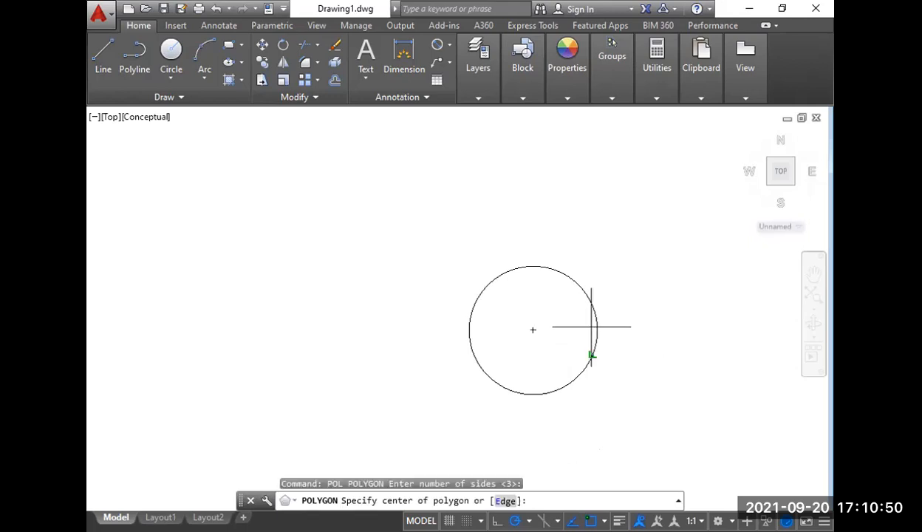
{"action": "left_click", "coordinate": [532, 330]}
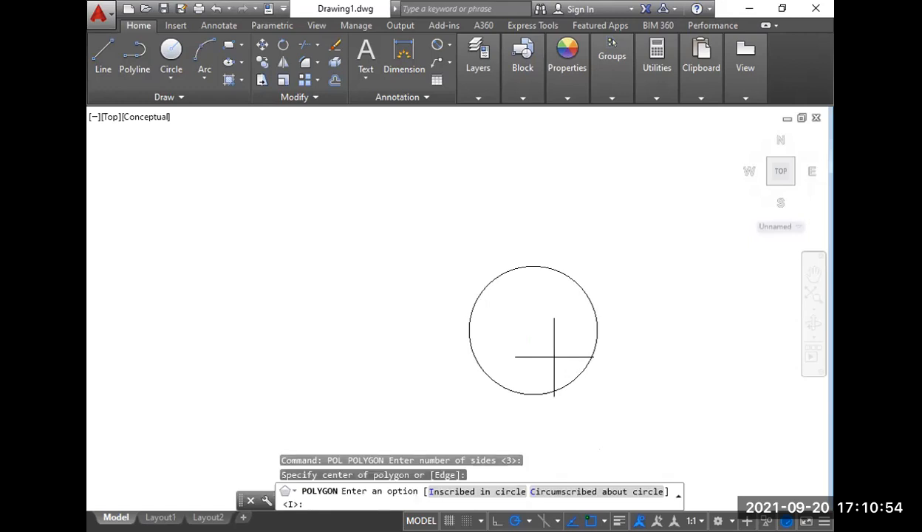
{"action": "key", "text": "Return"}
{"action": "left_click", "coordinate": [596, 330]}
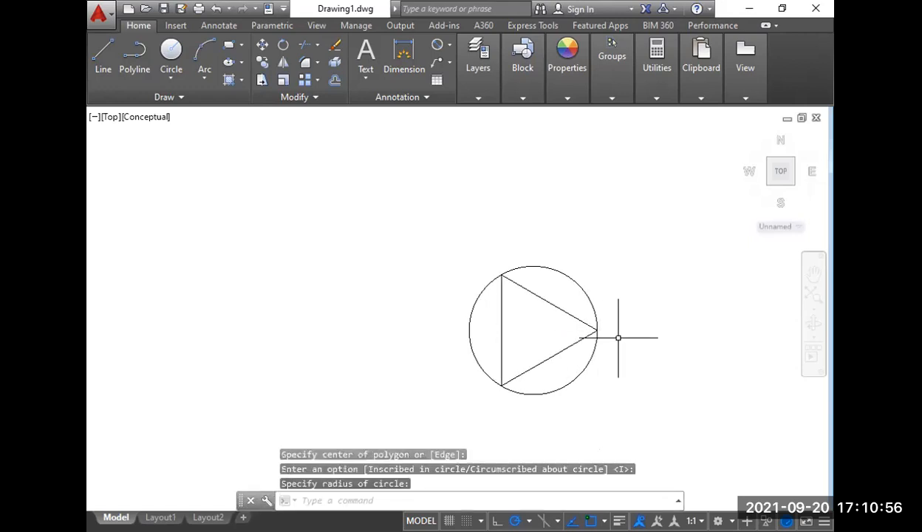
- Return to the SW Isometric view showing both the nut and the small circle with its triangle
{"action": "scroll", "coordinate": [617, 336], "scroll_direction": "down", "scroll_amount": 4}
{"action": "middle_click_drag", "start_coordinate": [502, 330], "coordinate": [492, 403]}
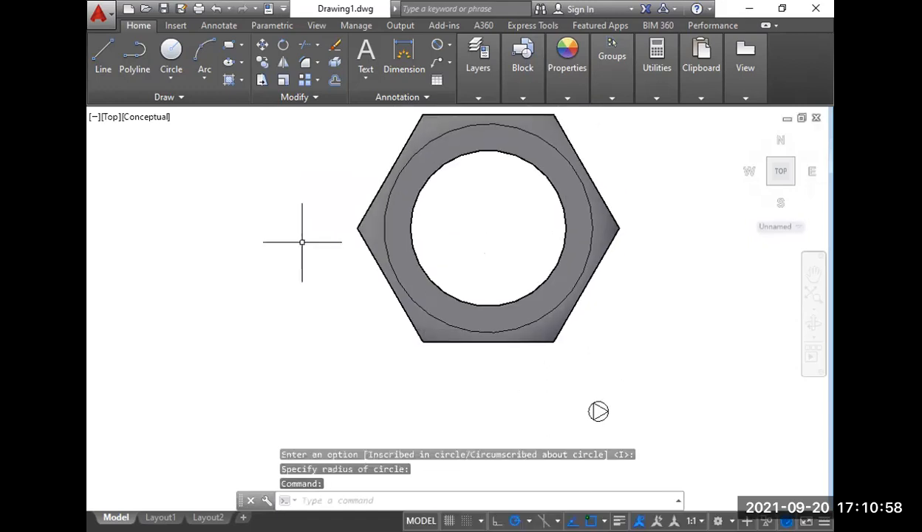
{"action": "left_click", "coordinate": [110, 117]}
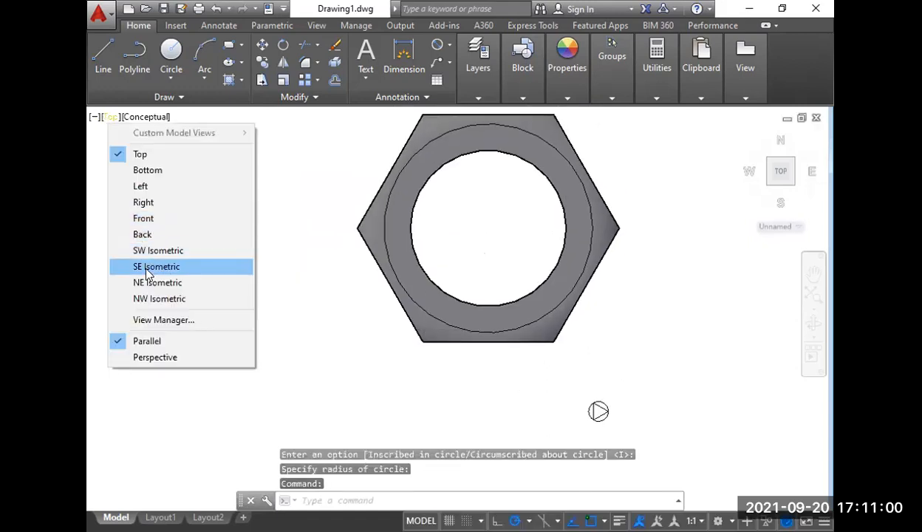
{"action": "left_click", "coordinate": [148, 250]}
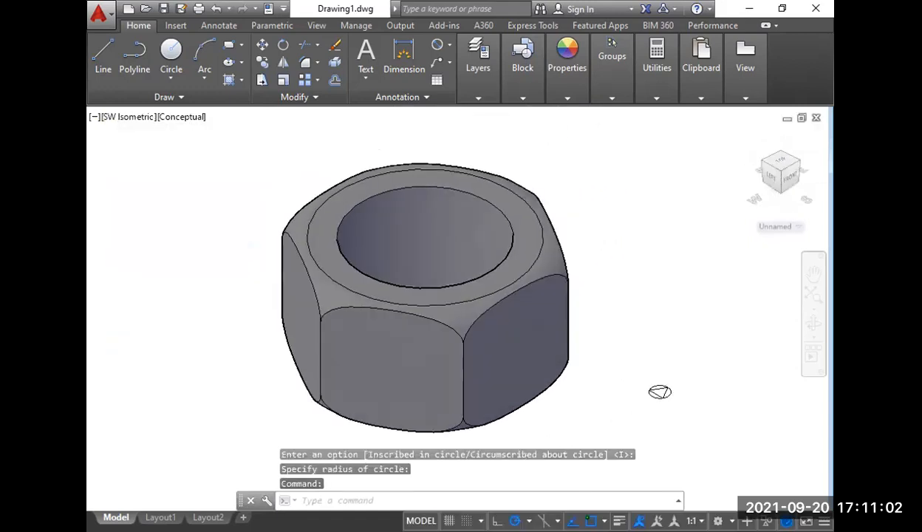
{"action": "scroll", "coordinate": [595, 364], "scroll_direction": "up", "scroll_amount": 3}
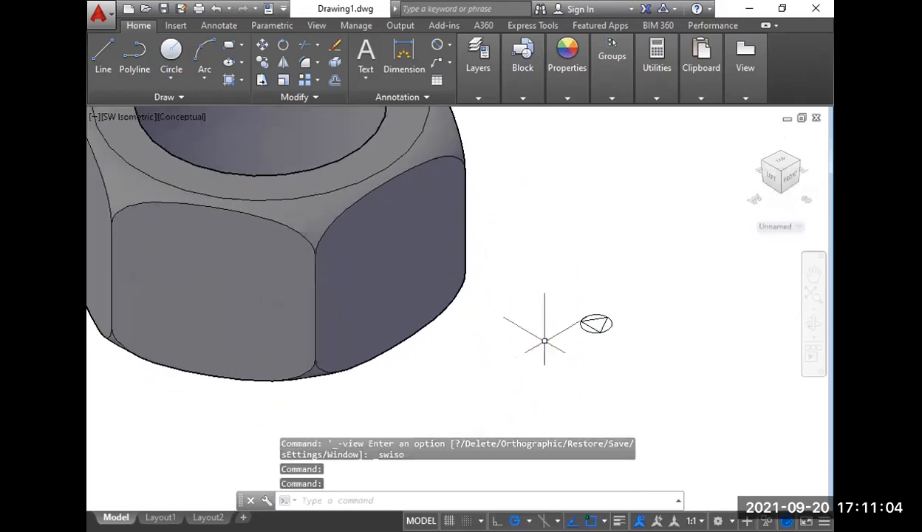
{"action": "scroll", "coordinate": [546, 334], "scroll_direction": "down", "scroll_amount": 4}
{"action": "scroll", "coordinate": [547, 332], "scroll_direction": "up", "scroll_amount": 2}
{"action": "middle_click_drag", "start_coordinate": [542, 337], "coordinate": [549, 346]}
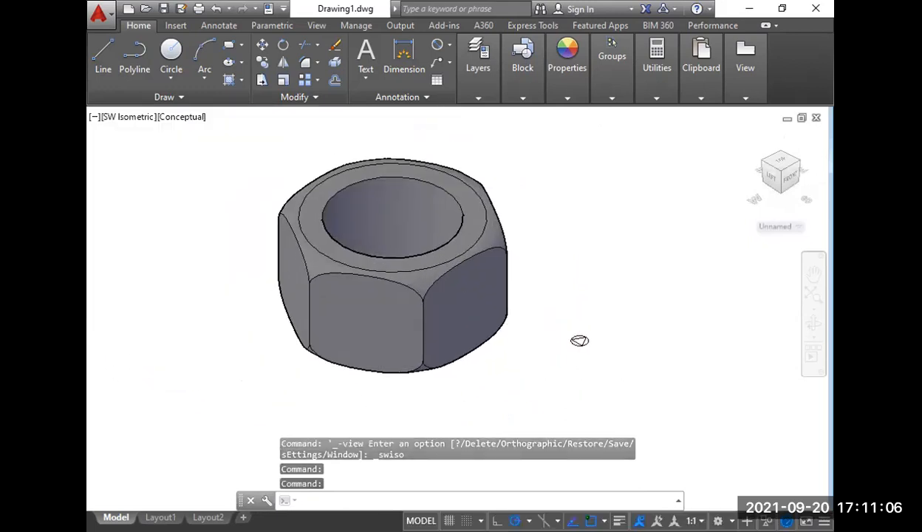
{"action": "left_click", "coordinate": [180, 97]}
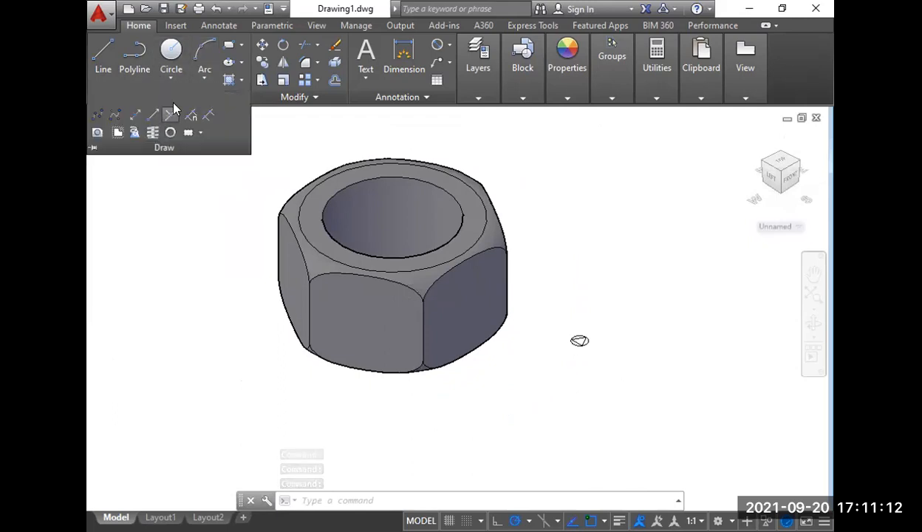
{"action": "left_click", "coordinate": [262, 124]}
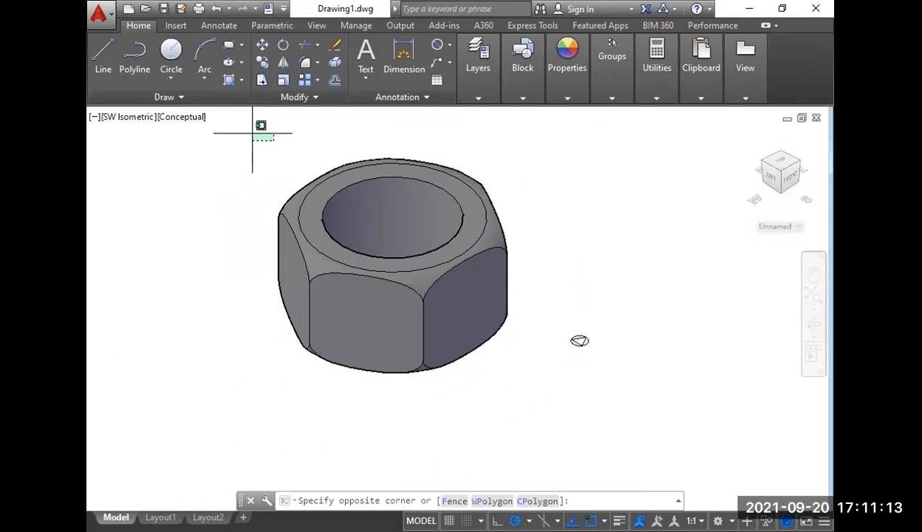
{"action": "left_click", "coordinate": [180, 98]}
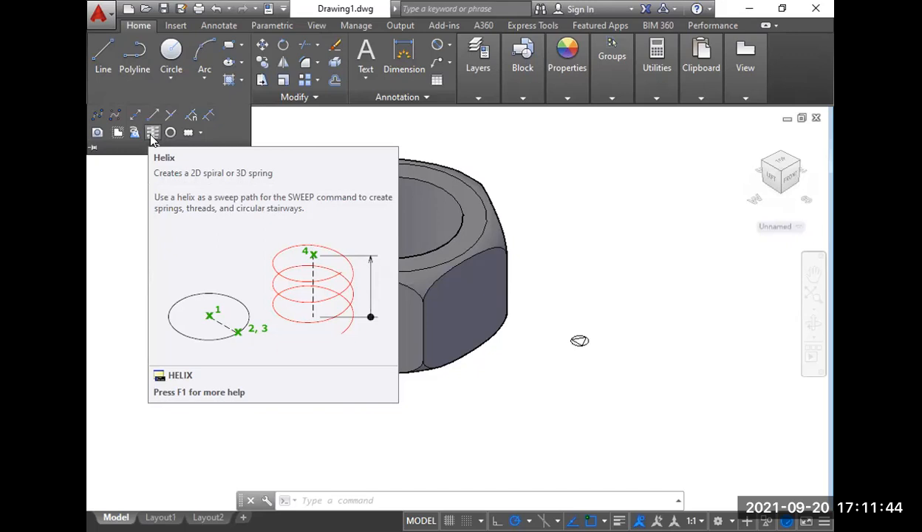
{"action": "left_click", "coordinate": [150, 135]}
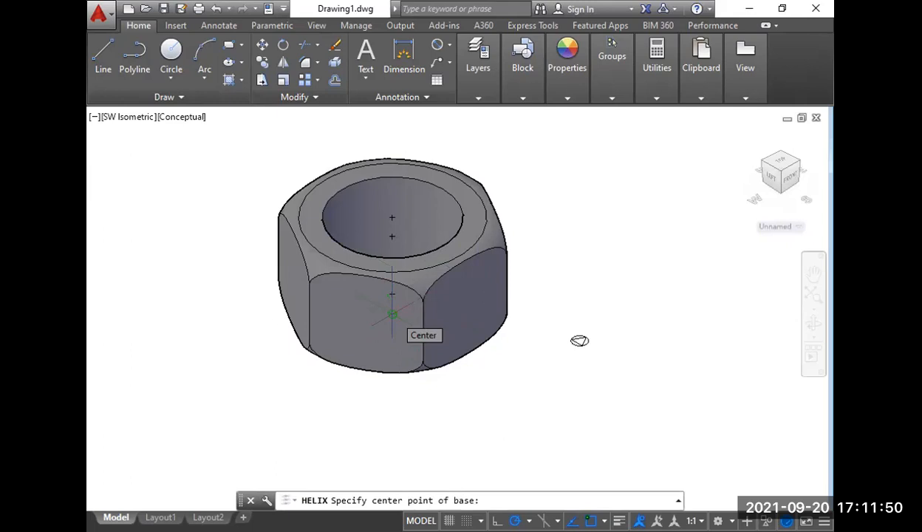
{"action": "key", "text": "Escape"}
- Switch to the 2D Wireframe style and start a helix centred on the nut's bottom hole circle, with base and top radius 12 matching the hole
{"action": "left_click", "coordinate": [182, 117]}
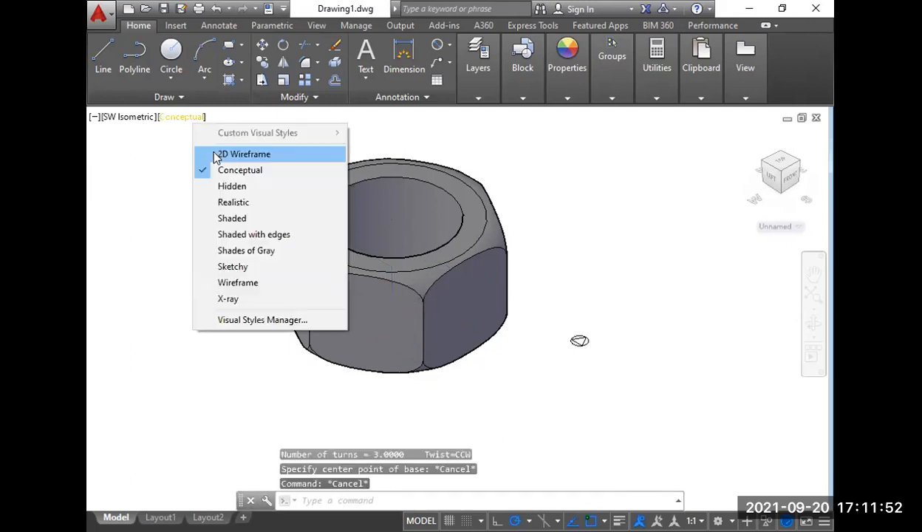
{"action": "left_click", "coordinate": [215, 155]}
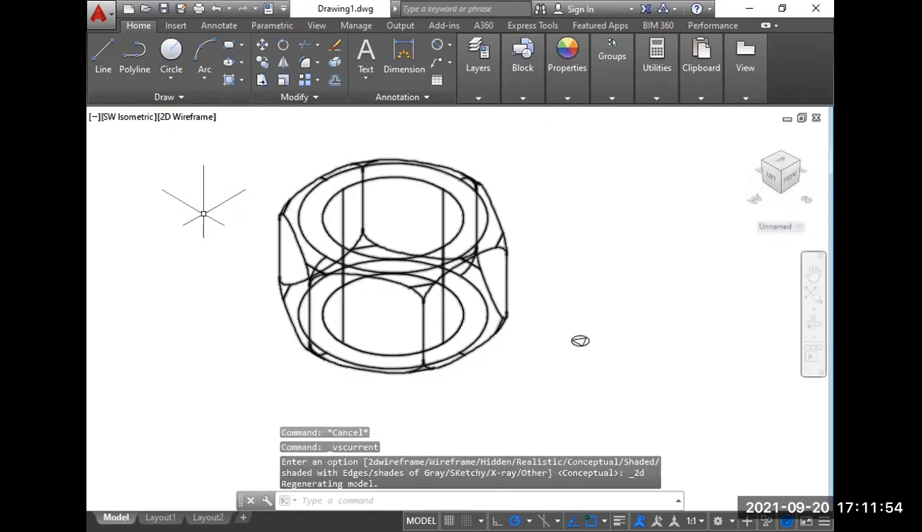
{"action": "left_click", "coordinate": [174, 96]}
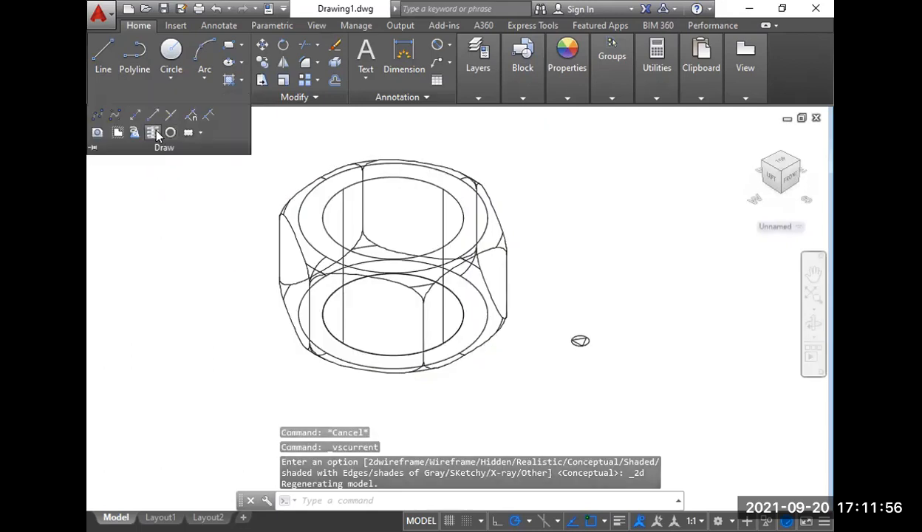
{"action": "left_click", "coordinate": [152, 132]}
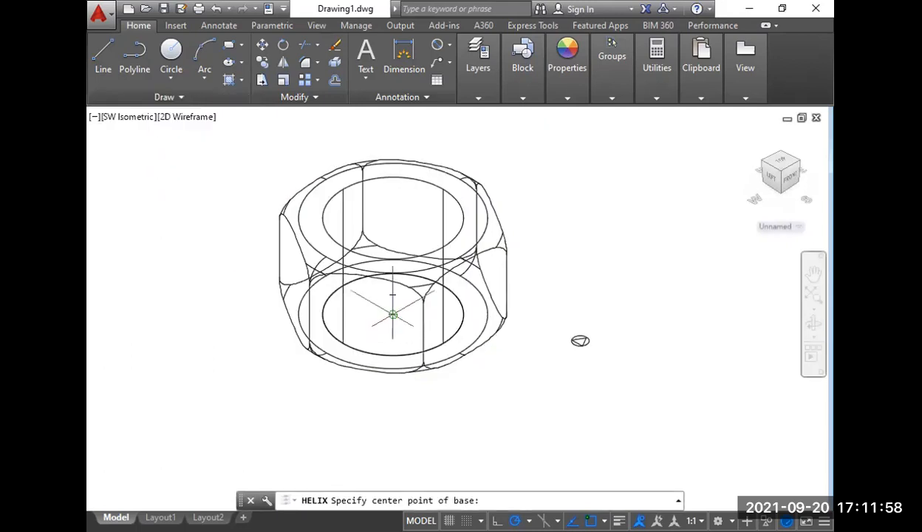
{"action": "left_click", "coordinate": [390, 316]}
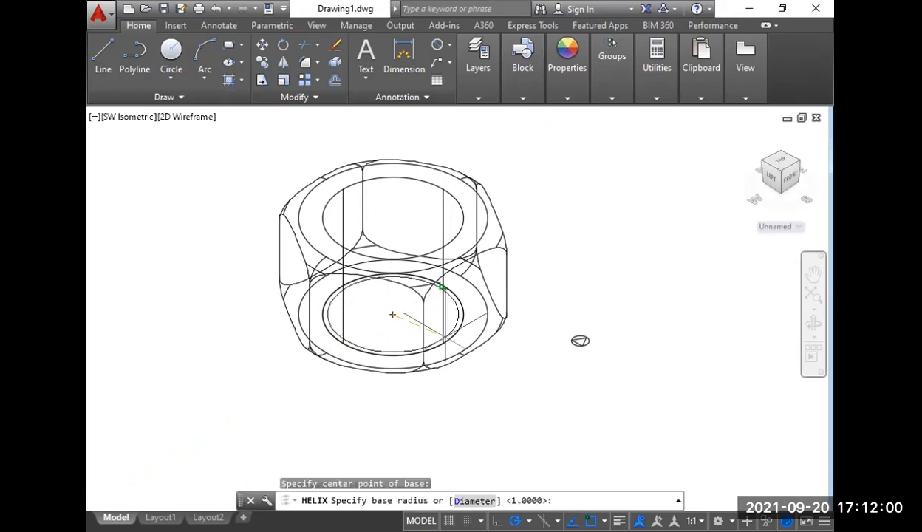
{"action": "left_click", "coordinate": [443, 342]}
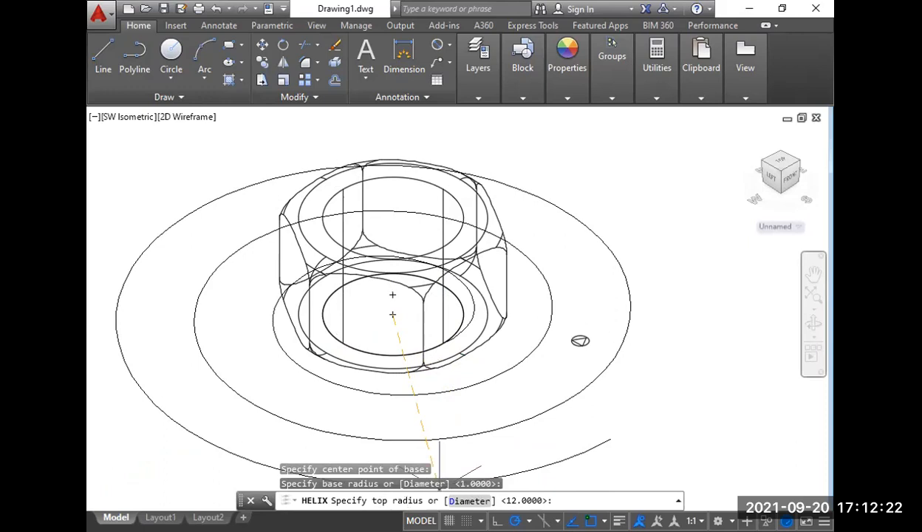
{"action": "key", "text": "Return"}
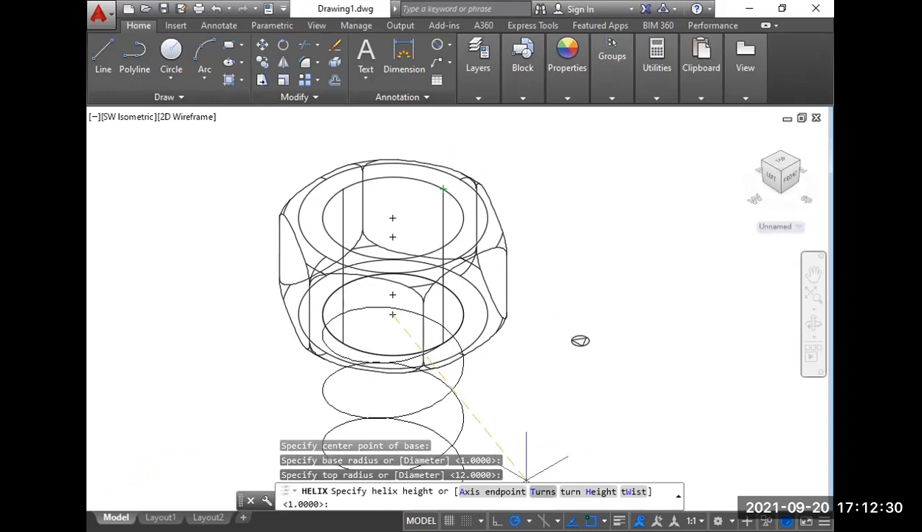
- Set the number of turns of the helix to 14
{"action": "type", "text": "T"}
{"action": "key", "text": "Return"}
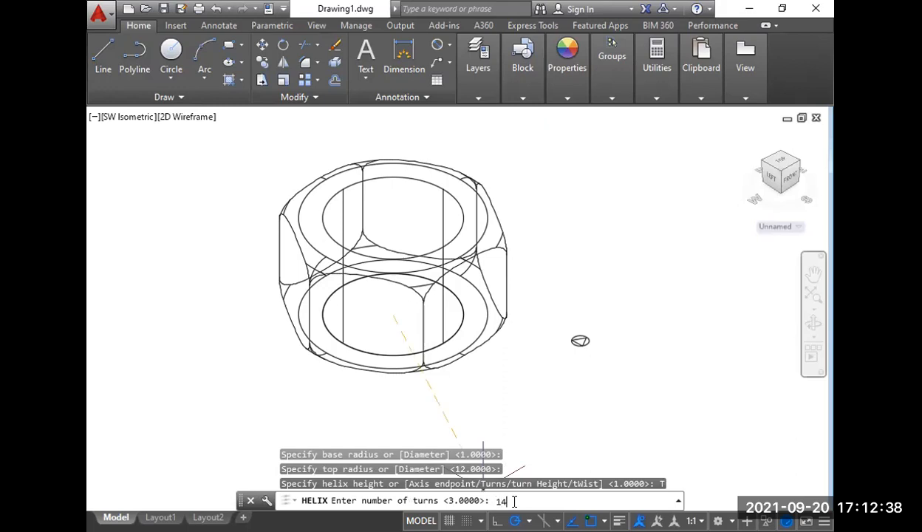
{"action": "key", "text": "Return"}
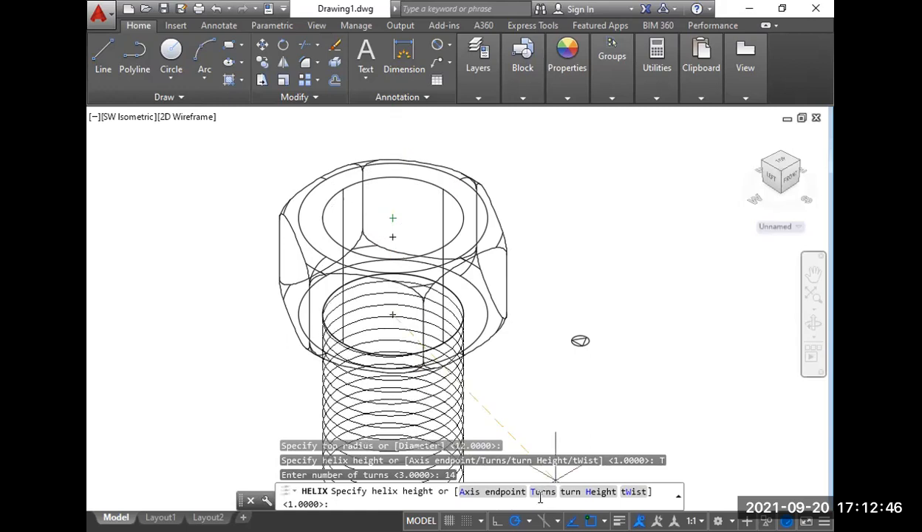
- Set the helix to 11 turns and end its height at the centre of the nut's top hole circle
{"action": "type", "text": "T"}
{"action": "key", "text": "Return"}
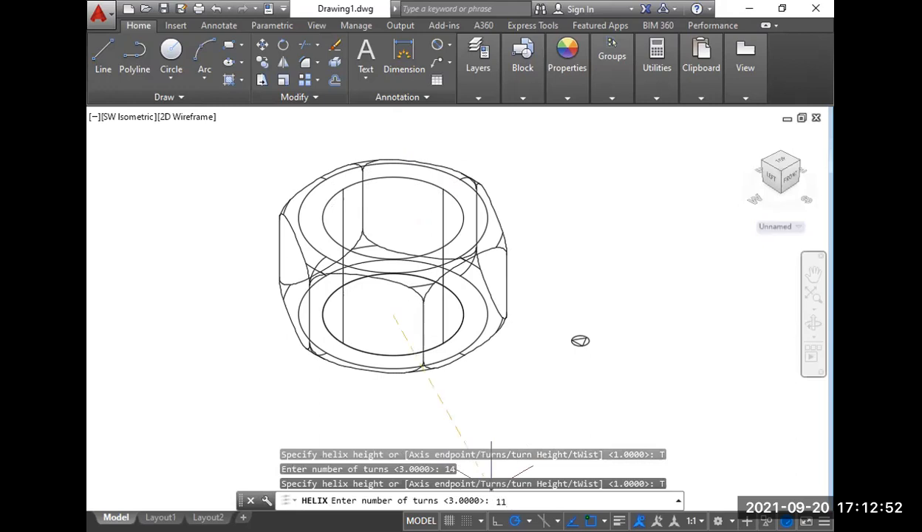
{"action": "type", "text": "11"}
{"action": "key", "text": "Return"}
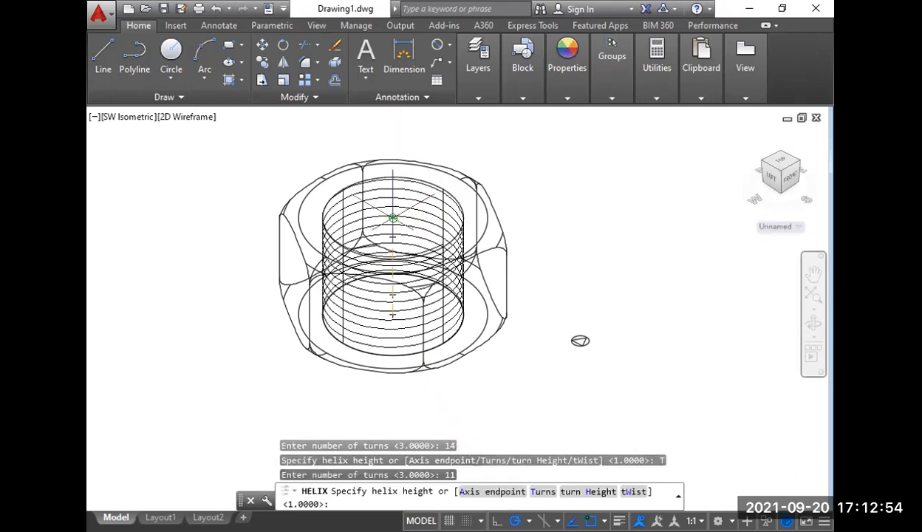
{"action": "left_click", "coordinate": [597, 246]}
- Move the triangle from the small circle onto the top rim of the nut's hole, using the midpoint of one triangle edge as base point
{"action": "scroll", "coordinate": [613, 266], "scroll_direction": "up", "scroll_amount": 1}
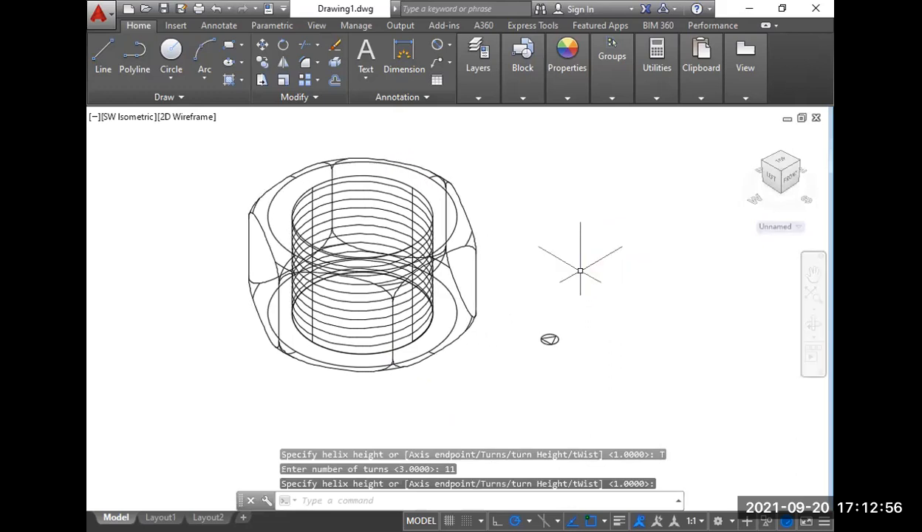
{"action": "scroll", "coordinate": [554, 340], "scroll_direction": "up", "scroll_amount": 3}
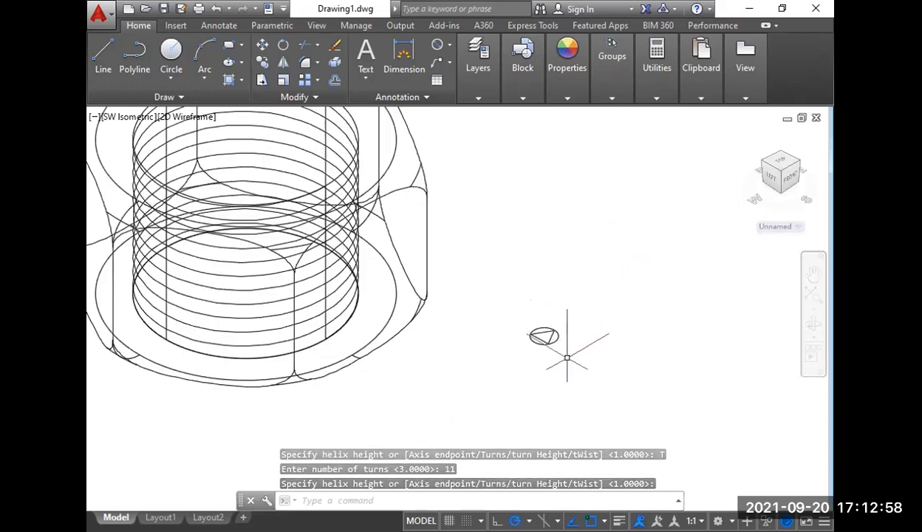
{"action": "left_click", "coordinate": [540, 336]}
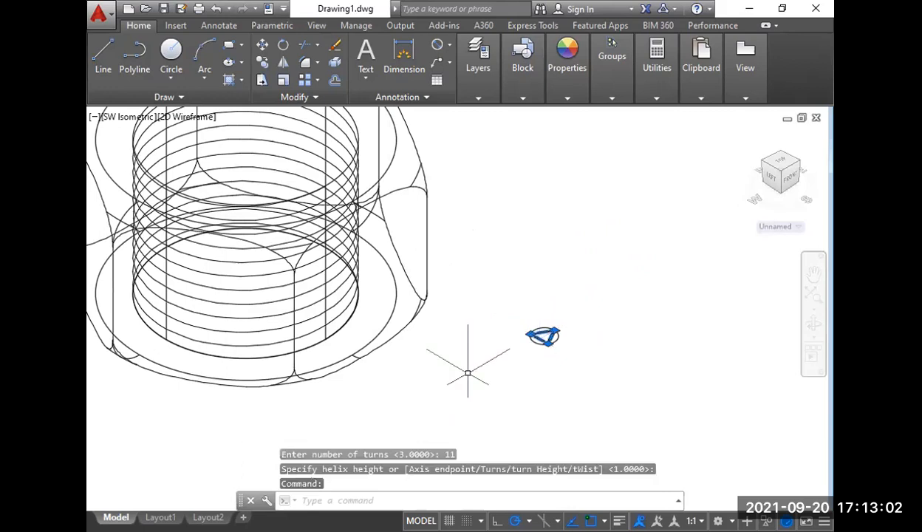
{"action": "type", "text": "m"}
{"action": "key", "text": "Return"}
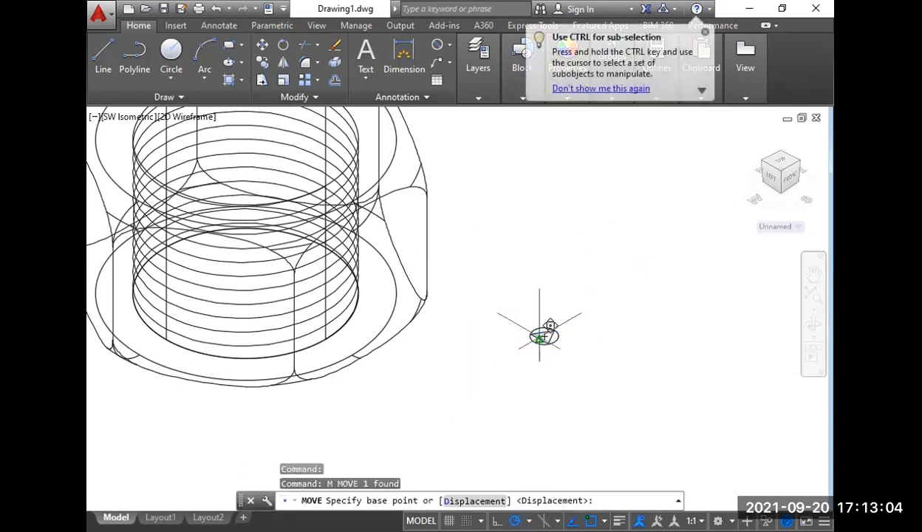
{"action": "left_click", "coordinate": [541, 336]}
{"action": "scroll", "coordinate": [549, 325], "scroll_direction": "down", "scroll_amount": 3}
{"action": "scroll", "coordinate": [517, 317], "scroll_direction": "up", "scroll_amount": 5}
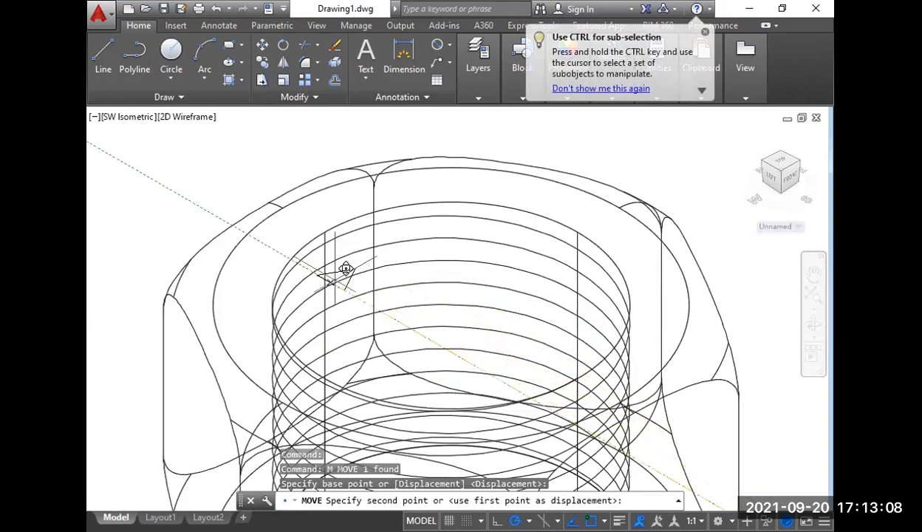
{"action": "left_click", "coordinate": [279, 278]}
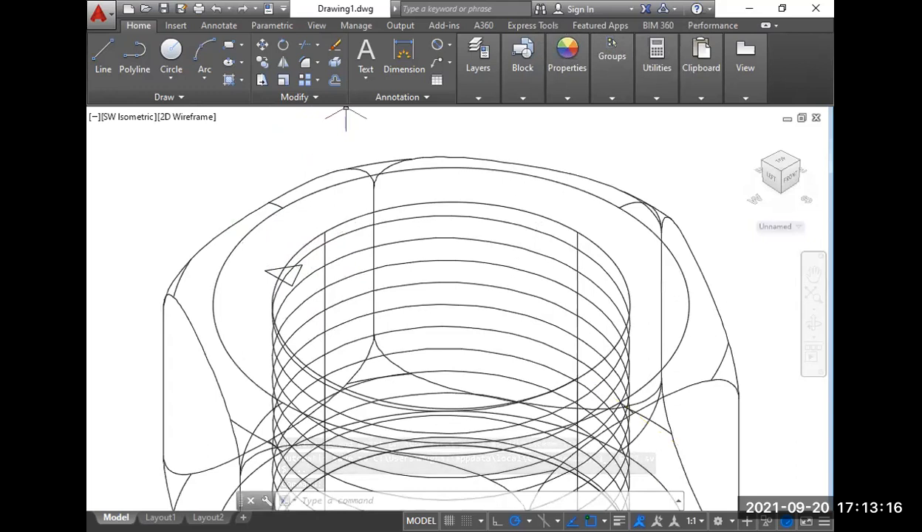
- Switch to the 3D Modeling workspace
{"action": "left_click", "coordinate": [275, 271]}
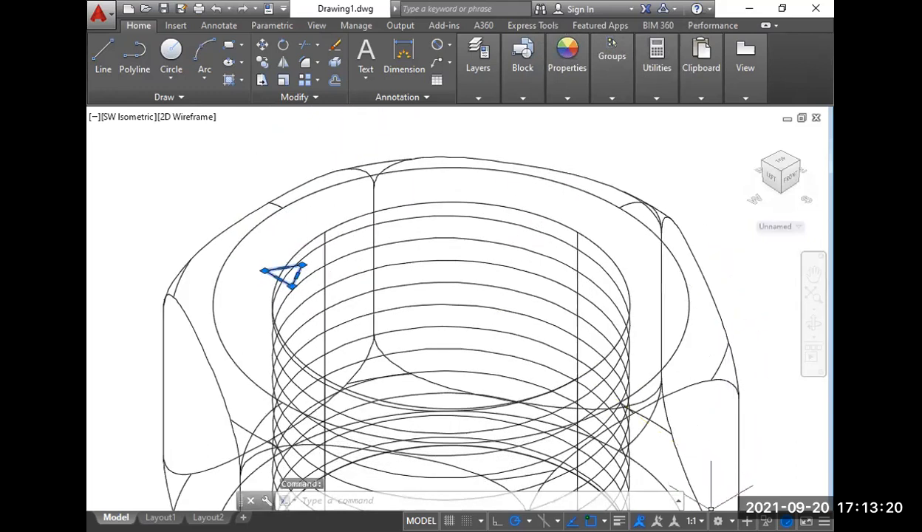
{"action": "left_click", "coordinate": [717, 520]}
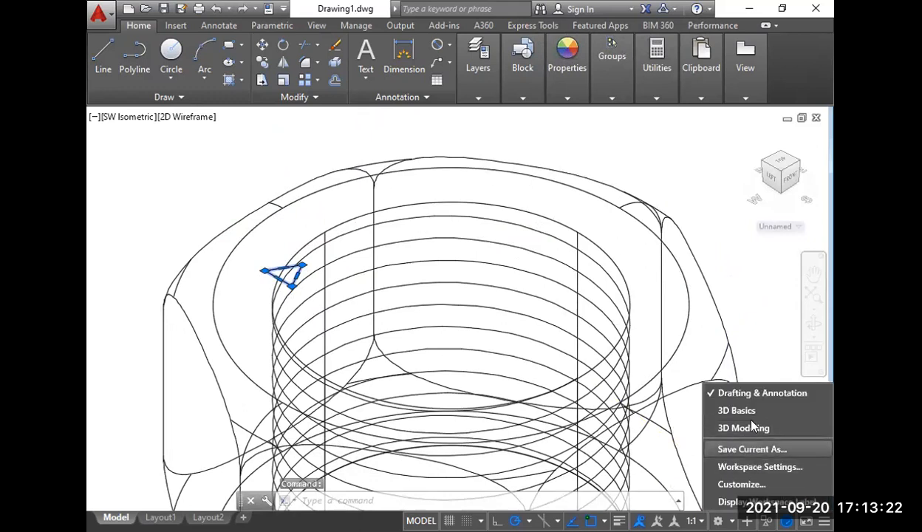
{"action": "left_click", "coordinate": [750, 429]}
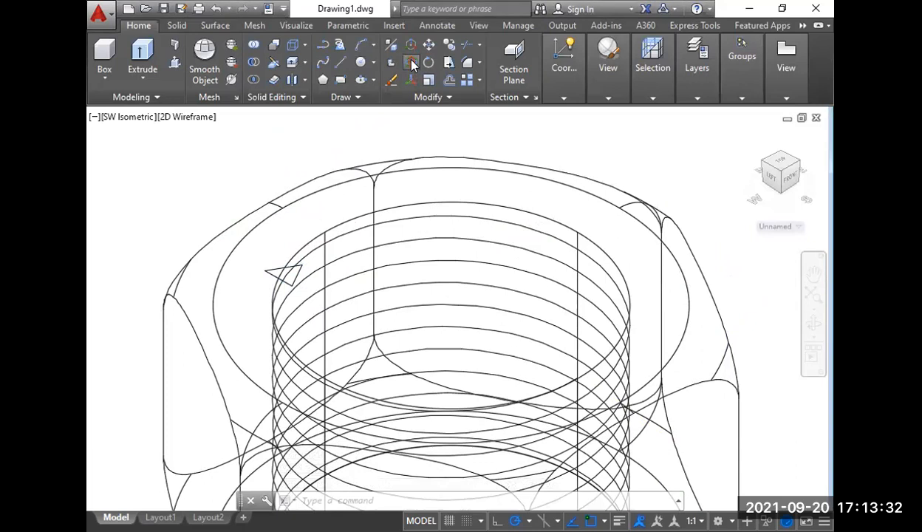
- Turn the triangle on the hole's rim upright by rotating it about the Y axis with 3D Rotate
{"action": "left_click", "coordinate": [412, 66]}
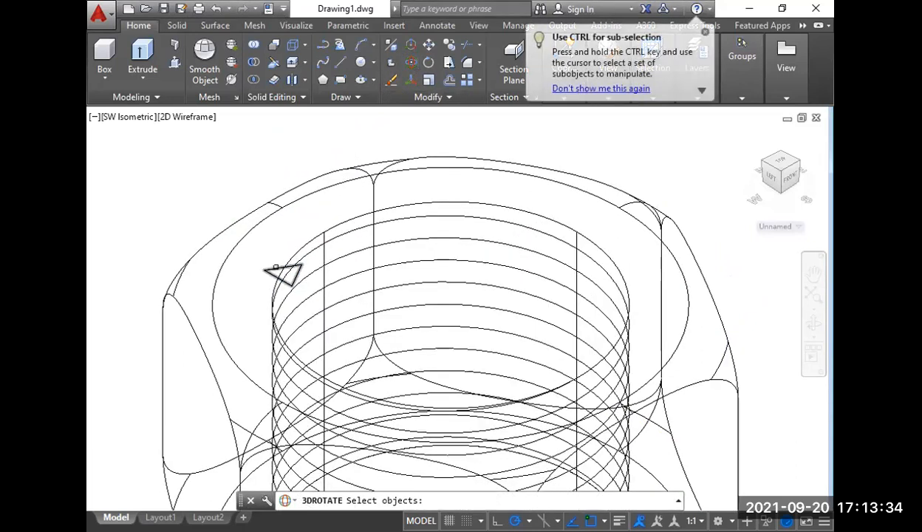
{"action": "left_click", "coordinate": [282, 268]}
{"action": "key", "text": "Return"}
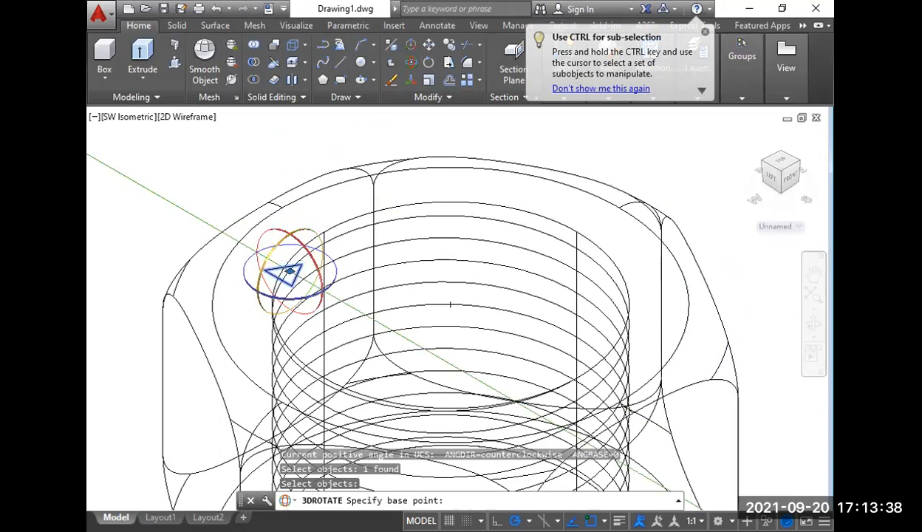
{"action": "left_click", "coordinate": [278, 246]}
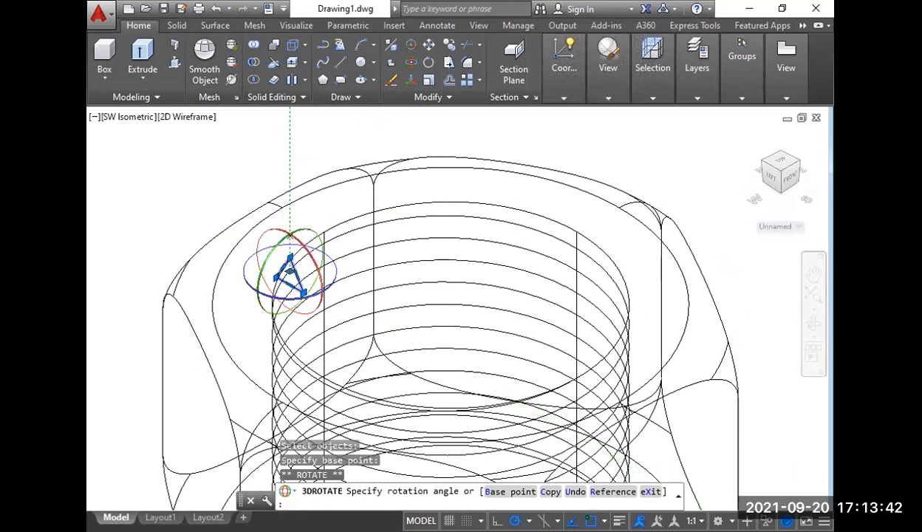
{"action": "left_click", "coordinate": [290, 275]}
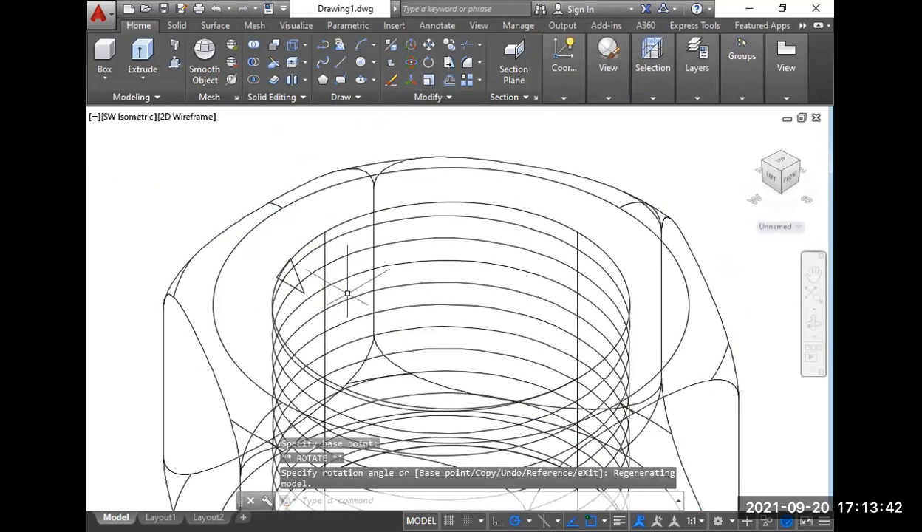
- Try to rotate the upright triangle about the Z axis with 3D Rotate
{"action": "left_click", "coordinate": [292, 269]}
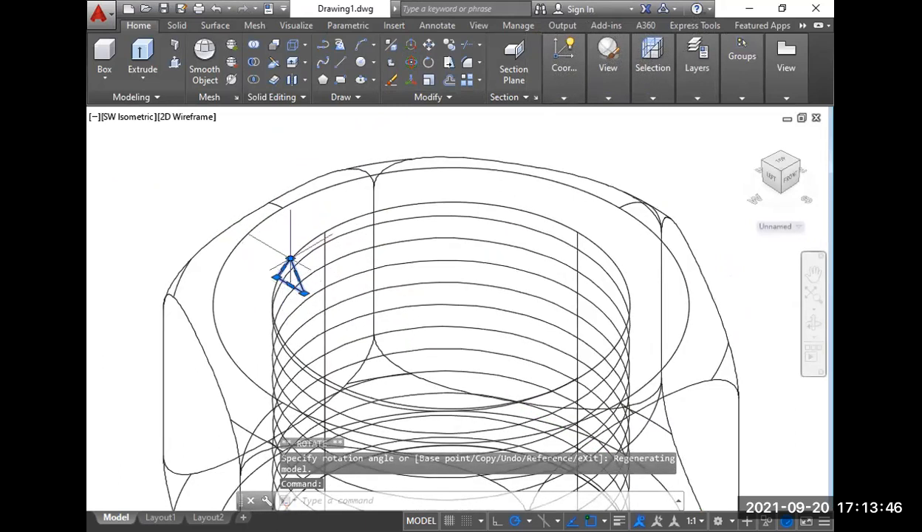
{"action": "left_click", "coordinate": [410, 62]}
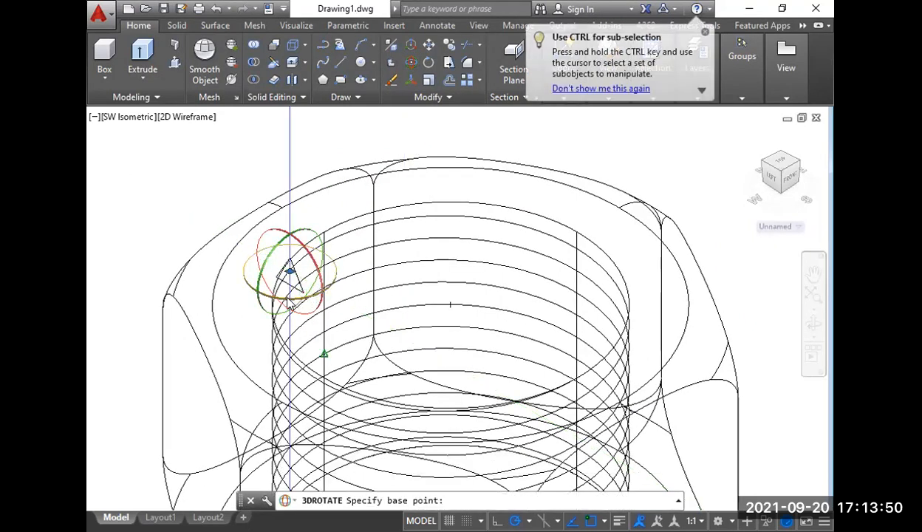
{"action": "left_click", "coordinate": [290, 267]}
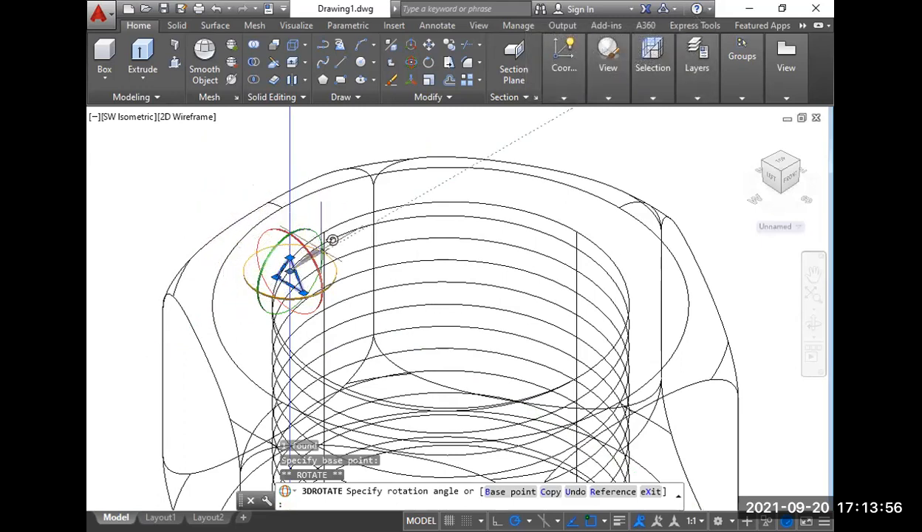
{"action": "left_click", "coordinate": [572, 110]}
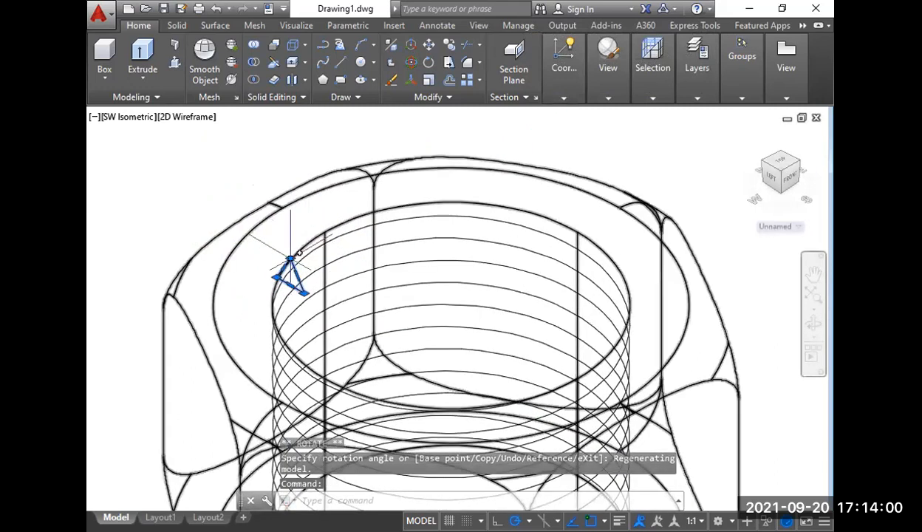
- Rotate the triangle about the X axis with 3D Rotate so one vertex points outward into the nut's wall
{"action": "left_click", "coordinate": [410, 64]}
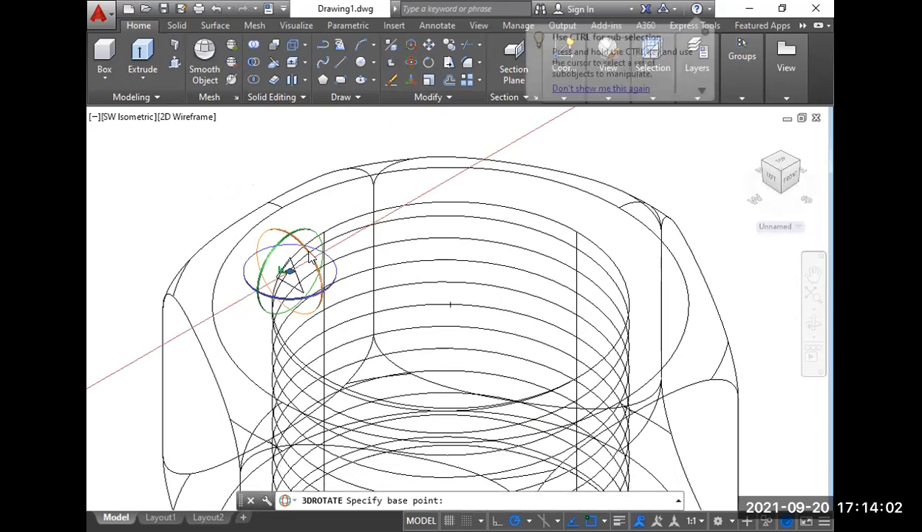
{"action": "left_click", "coordinate": [288, 273]}
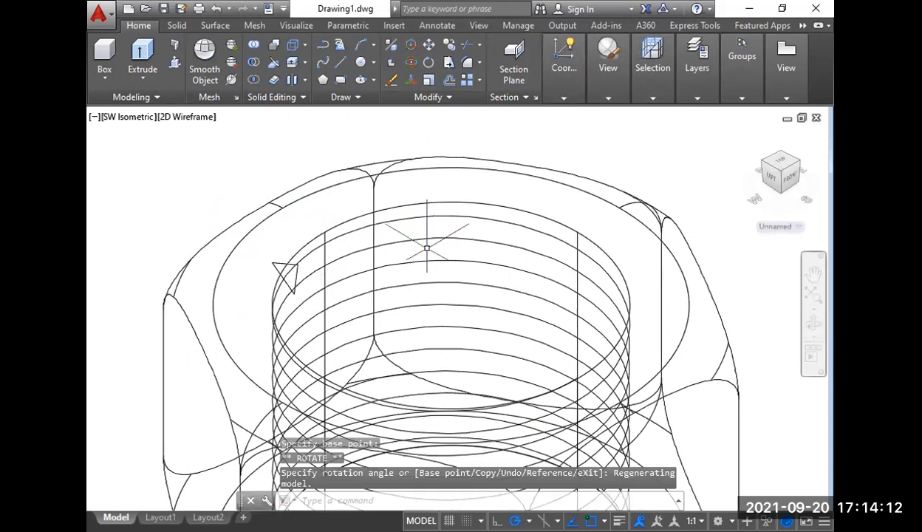
{"action": "scroll", "coordinate": [426, 249], "scroll_direction": "up", "scroll_amount": 7}
{"action": "scroll", "coordinate": [424, 248], "scroll_direction": "down", "scroll_amount": 7}
- Try to sweep the triangle on the hole's rim along the 11-turn helix with Sweep
{"action": "scroll", "coordinate": [423, 248], "scroll_direction": "down", "scroll_amount": 4}
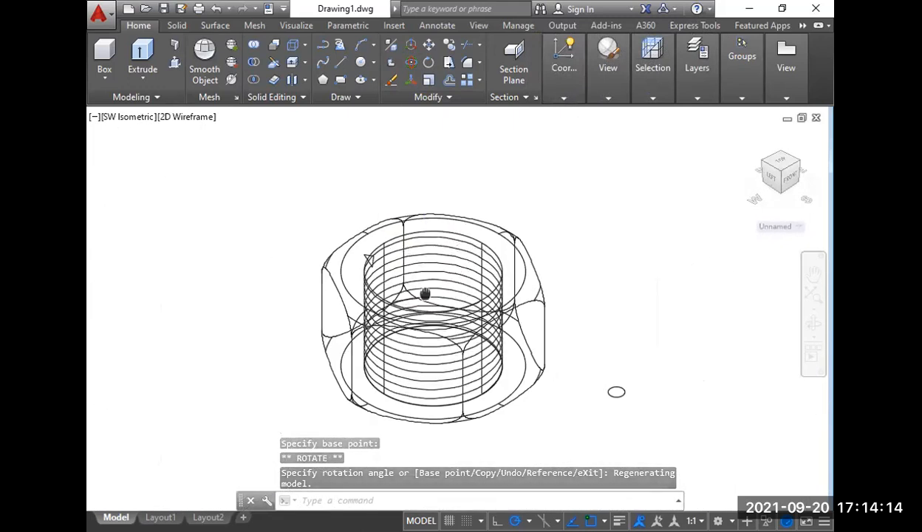
{"action": "middle_click_drag", "start_coordinate": [424, 292], "coordinate": [412, 296]}
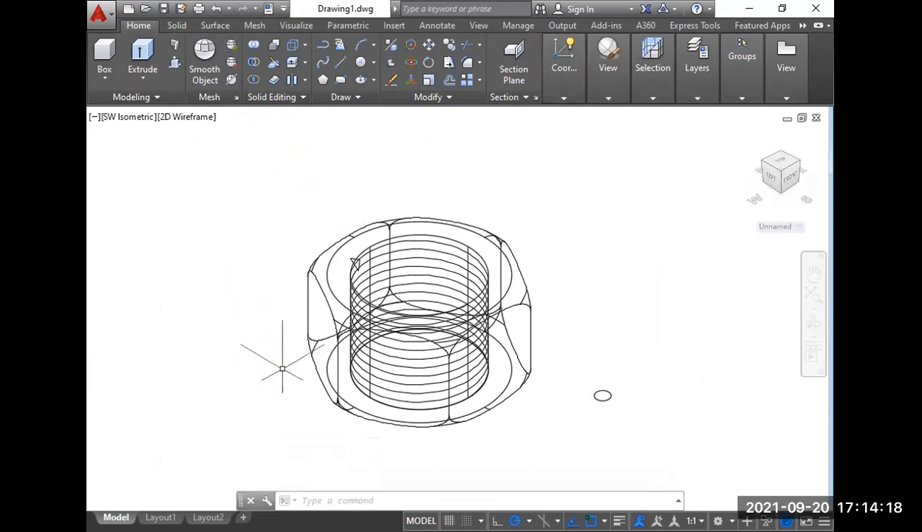
{"action": "type", "text": "swee"}
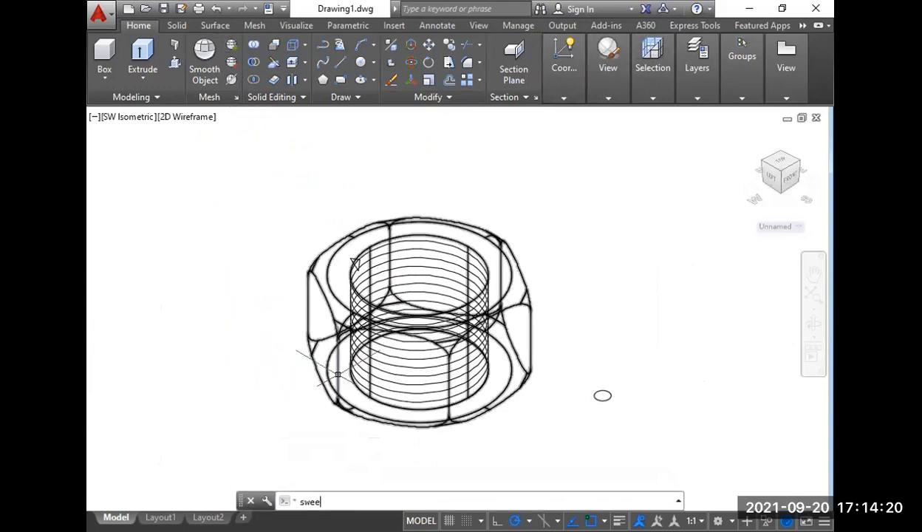
{"action": "key", "text": "Return"}
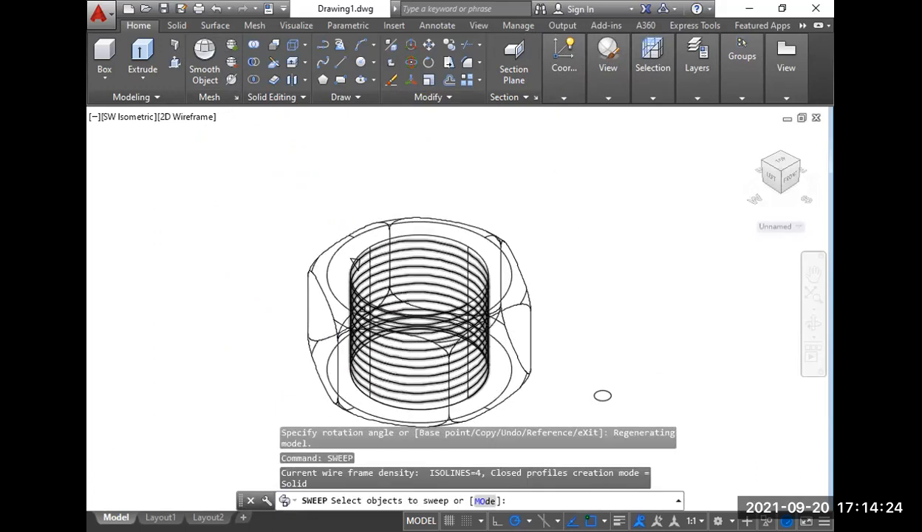
{"action": "scroll", "coordinate": [353, 261], "scroll_direction": "up", "scroll_amount": 4}
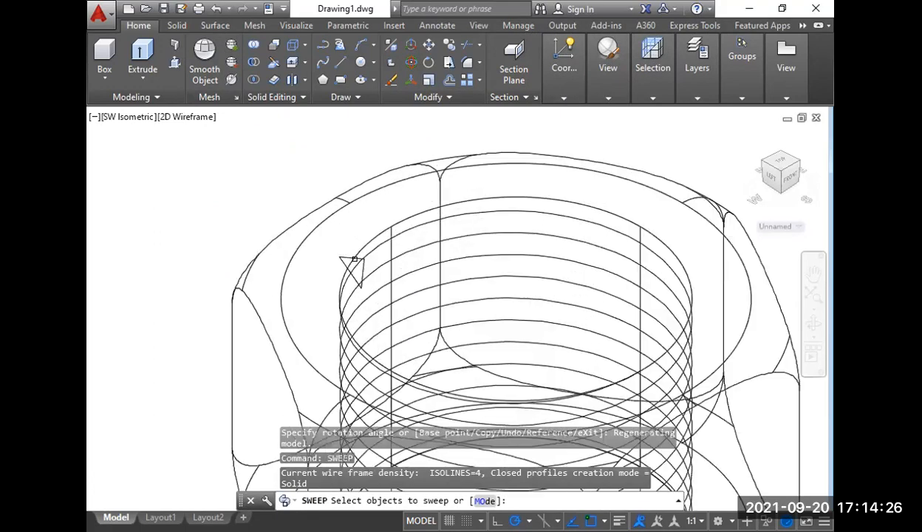
{"action": "left_click", "coordinate": [351, 258]}
{"action": "right_click", "coordinate": [342, 221]}
{"action": "left_click", "coordinate": [355, 233]}
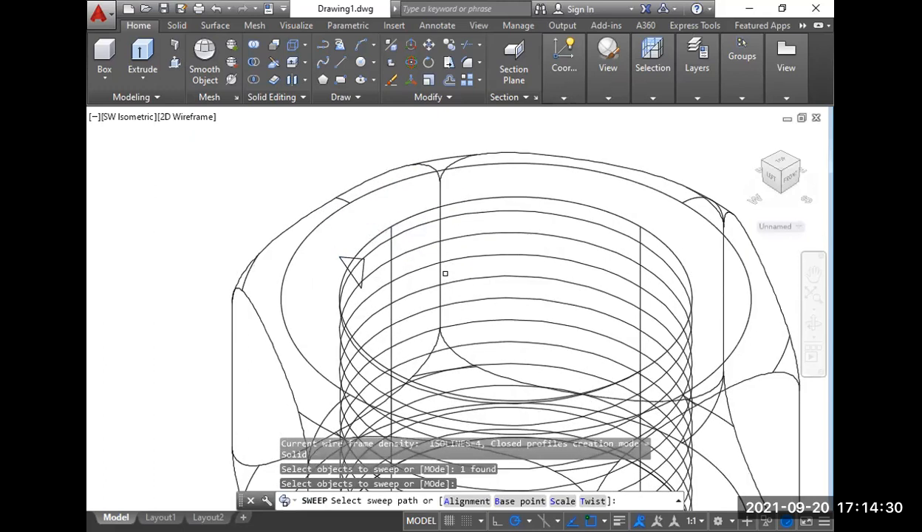
{"action": "left_click", "coordinate": [404, 252]}
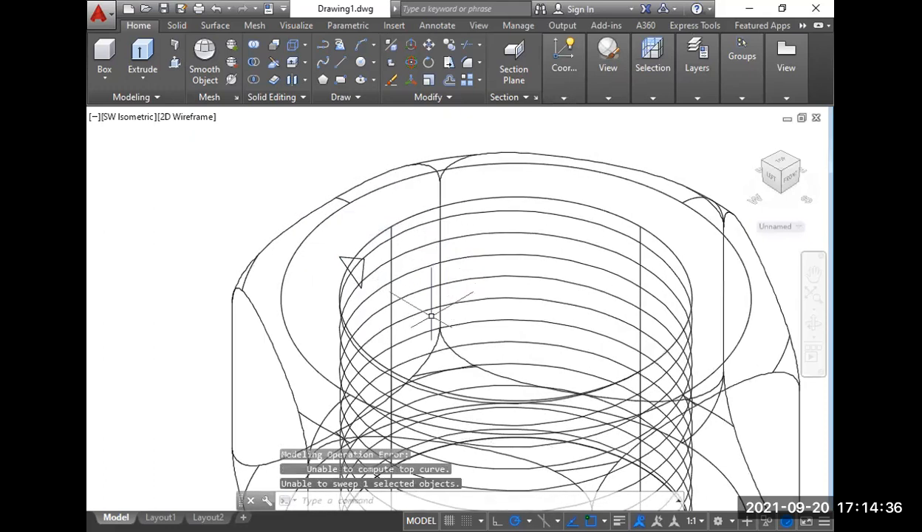
{"action": "scroll", "coordinate": [408, 366], "scroll_direction": "down", "scroll_amount": 2}
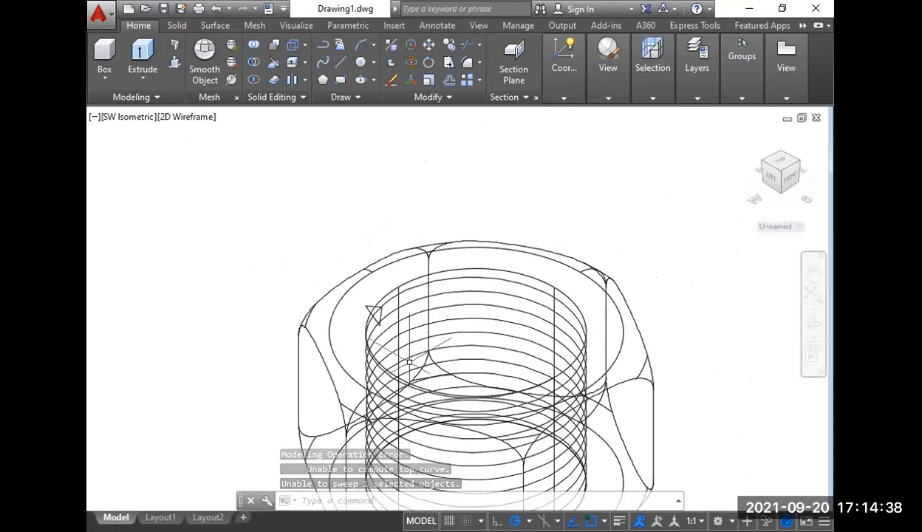
{"action": "scroll", "coordinate": [365, 305], "scroll_direction": "up", "scroll_amount": 5}
{"action": "left_click", "coordinate": [347, 296]}
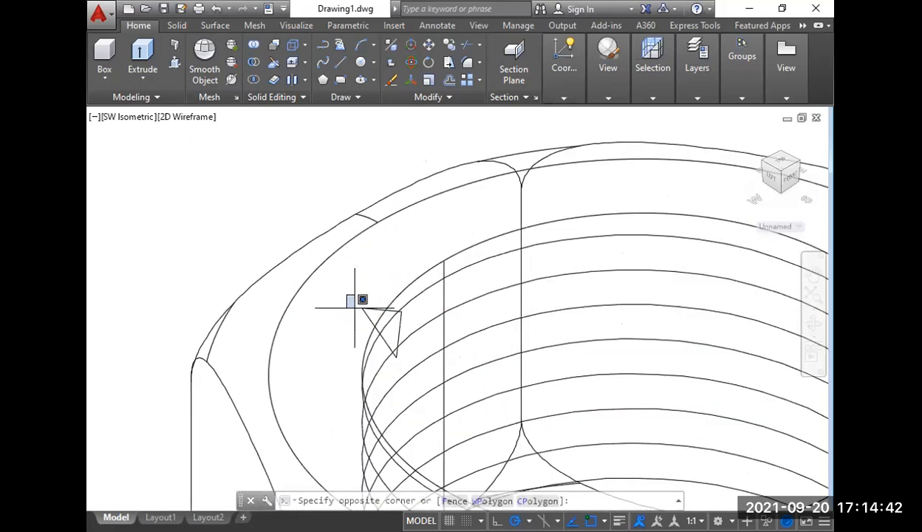
{"action": "left_click", "coordinate": [410, 364]}
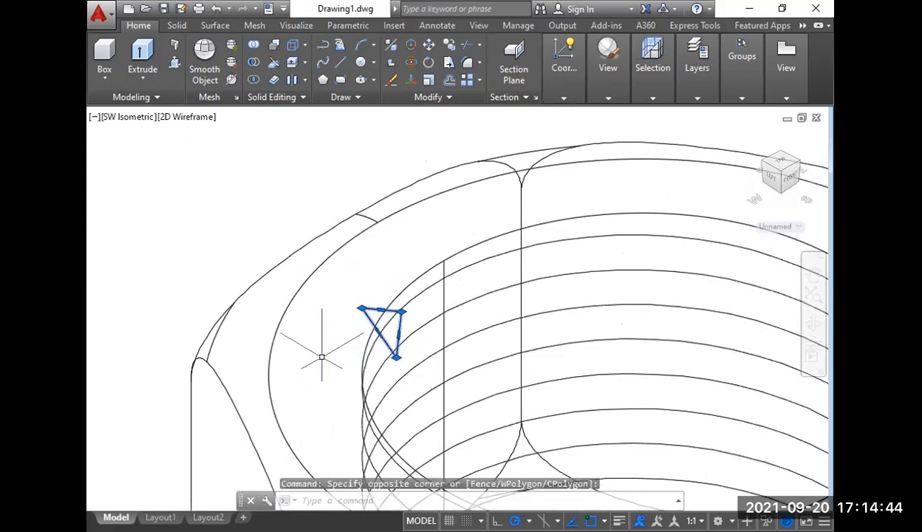
{"action": "key", "text": "Escape"}
{"action": "key", "text": "Escape"}
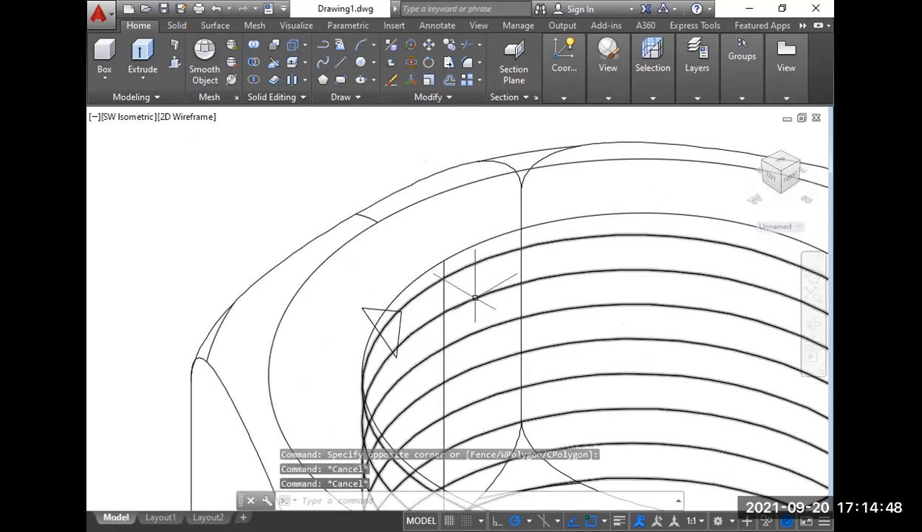
- Set the number of turns of the helix inside the nut's hole to 9
{"action": "left_click", "coordinate": [475, 298]}
{"action": "scroll", "coordinate": [475, 298], "scroll_direction": "down", "scroll_amount": 5}
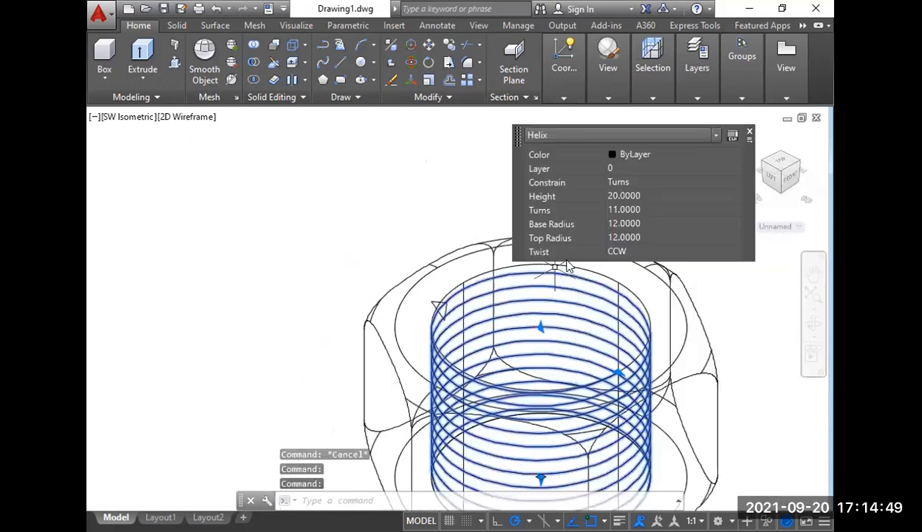
{"action": "left_click", "coordinate": [631, 210]}
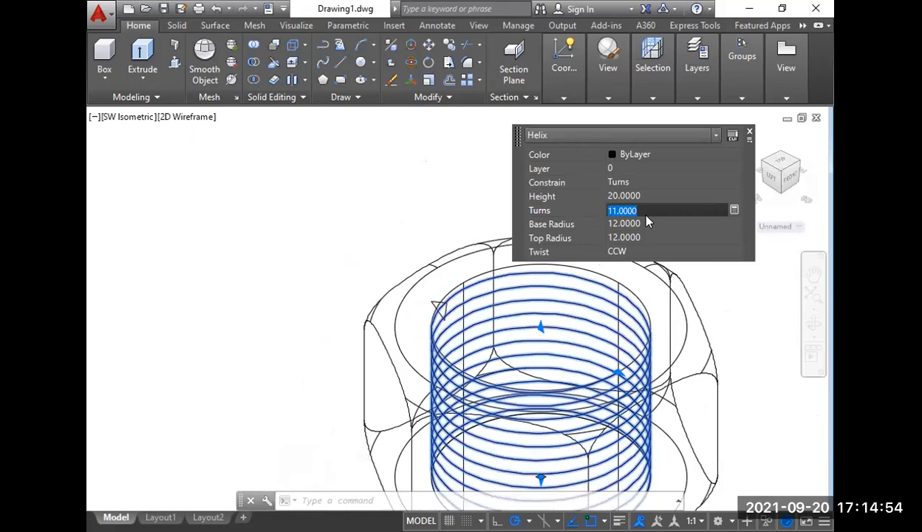
{"action": "type", "text": "9"}
{"action": "left_click", "coordinate": [647, 221]}
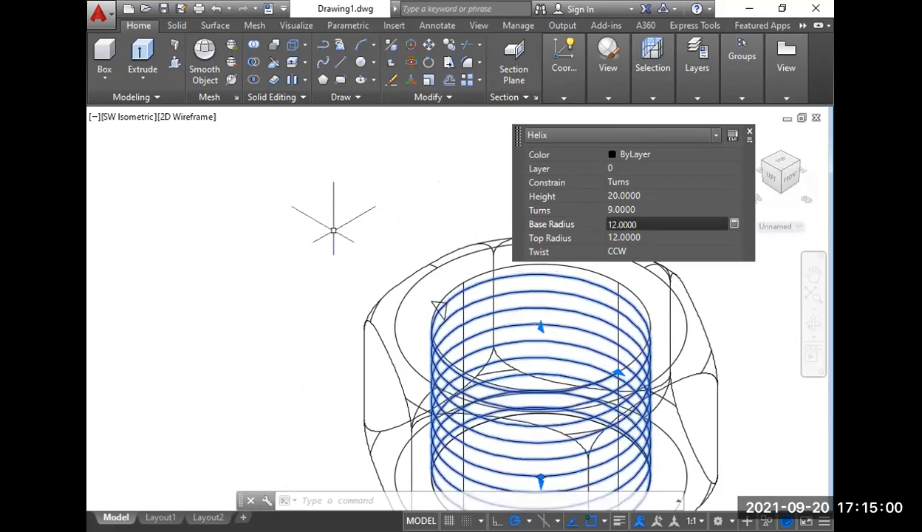
{"action": "key", "text": "Escape"}
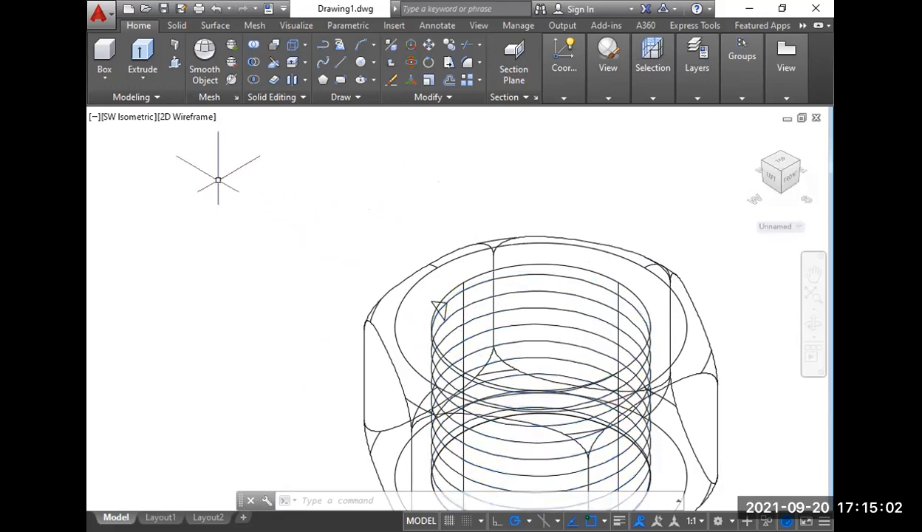
- Try to sweep the rim triangle along the 9-turn helix with Sweep
{"action": "type", "text": "sweep"}
{"action": "key", "text": "Return"}
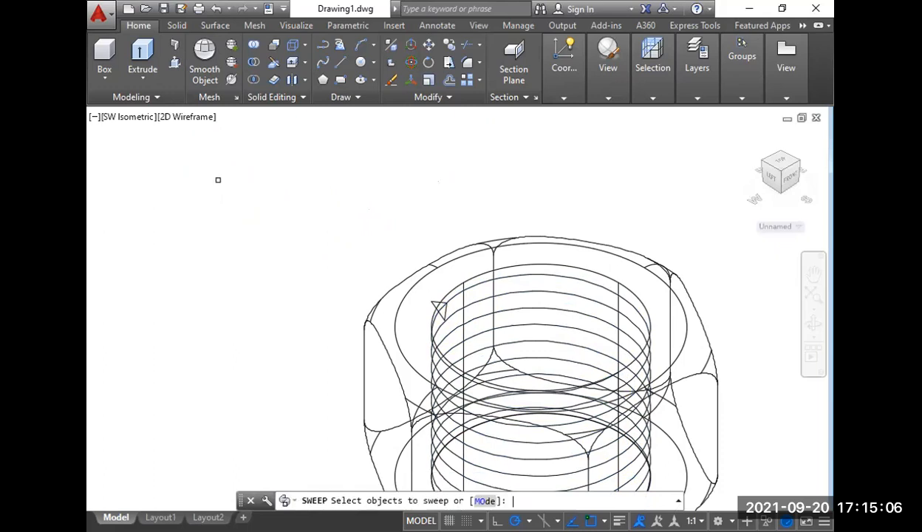
{"action": "left_click", "coordinate": [434, 303]}
{"action": "right_click", "coordinate": [431, 289]}
{"action": "left_click", "coordinate": [467, 302]}
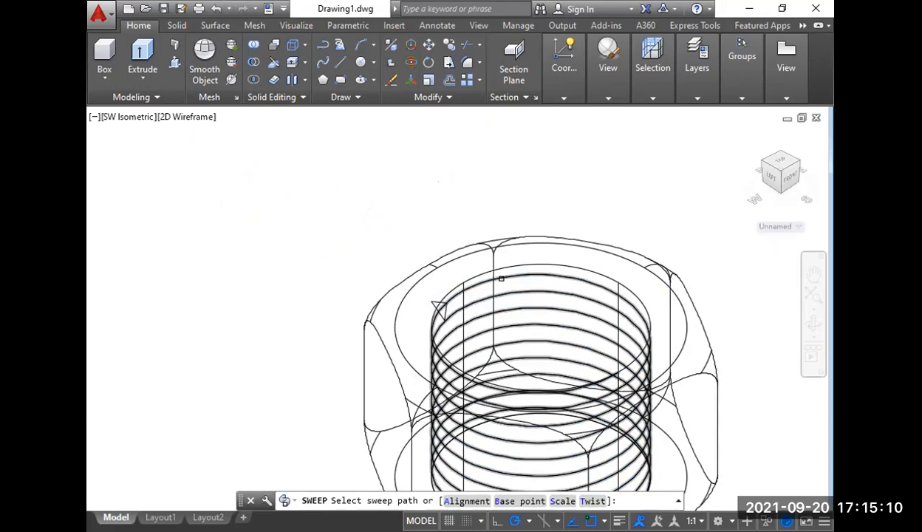
{"action": "left_click", "coordinate": [500, 278]}
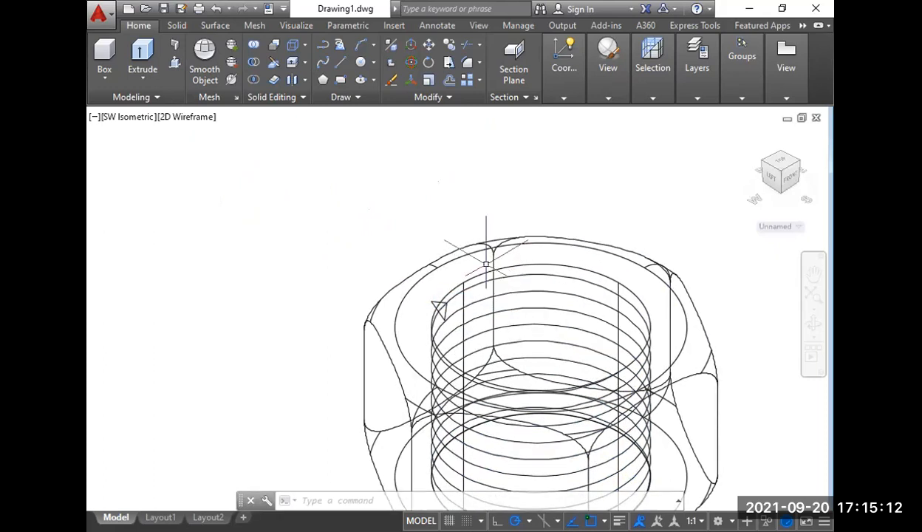
- Switch the visual style to Conceptual and try to subtract the helix from the nut with Subtract
{"action": "left_click", "coordinate": [206, 119]}
{"action": "left_click", "coordinate": [251, 170]}
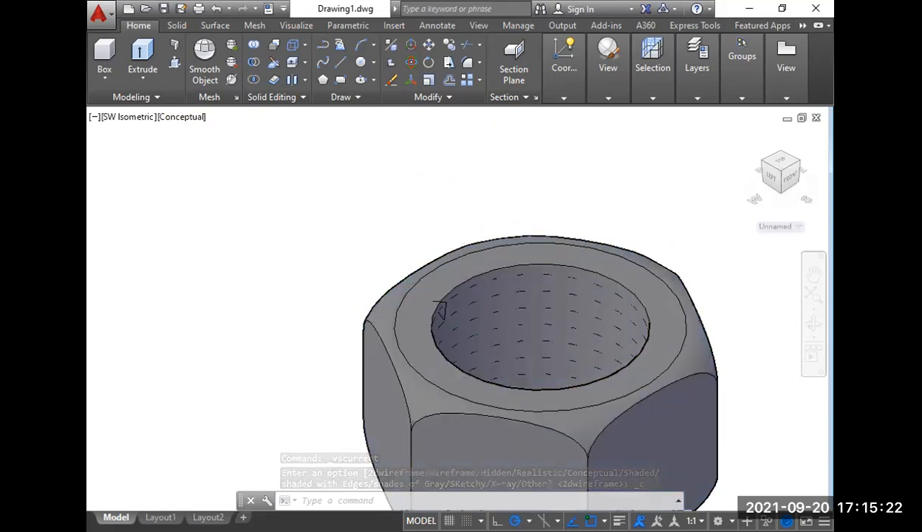
{"action": "scroll", "coordinate": [749, 285], "scroll_direction": "down", "scroll_amount": 2}
{"action": "type", "text": "s"}
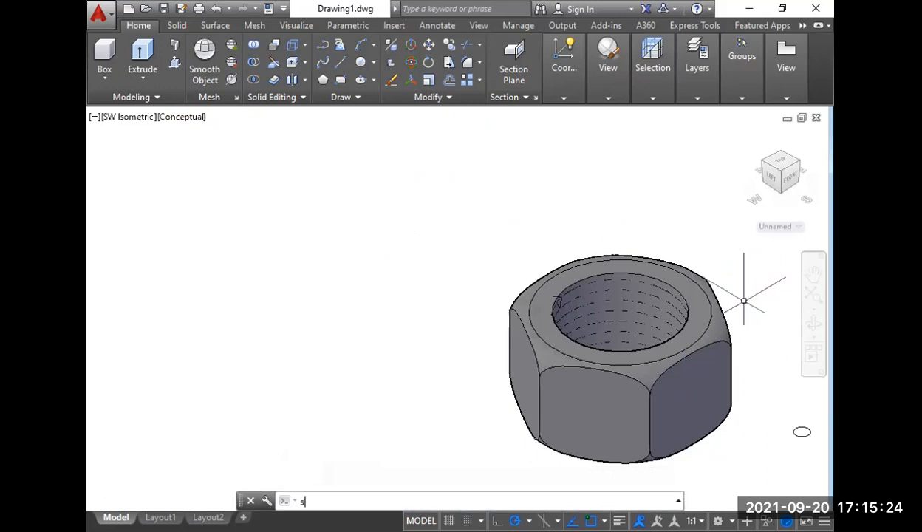
{"action": "type", "text": "u"}
{"action": "key", "text": "Return"}
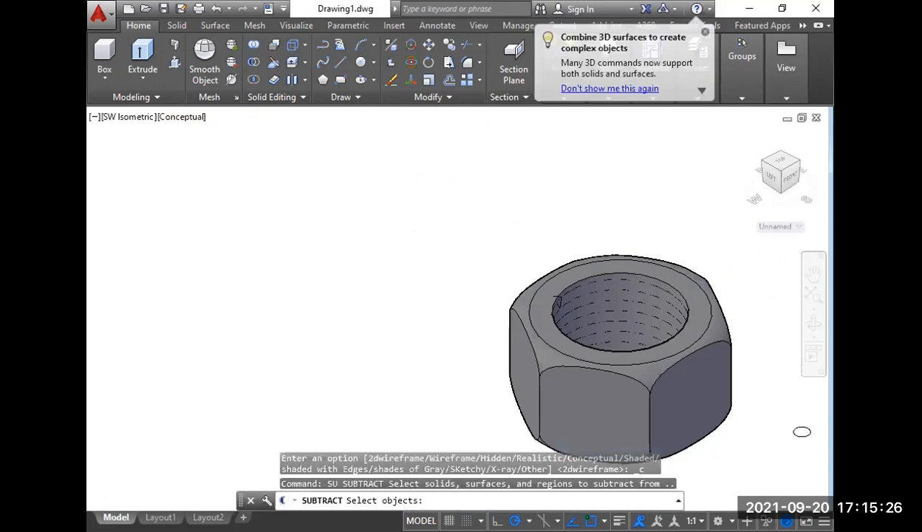
{"action": "left_click", "coordinate": [717, 303]}
{"action": "key", "text": "Return"}
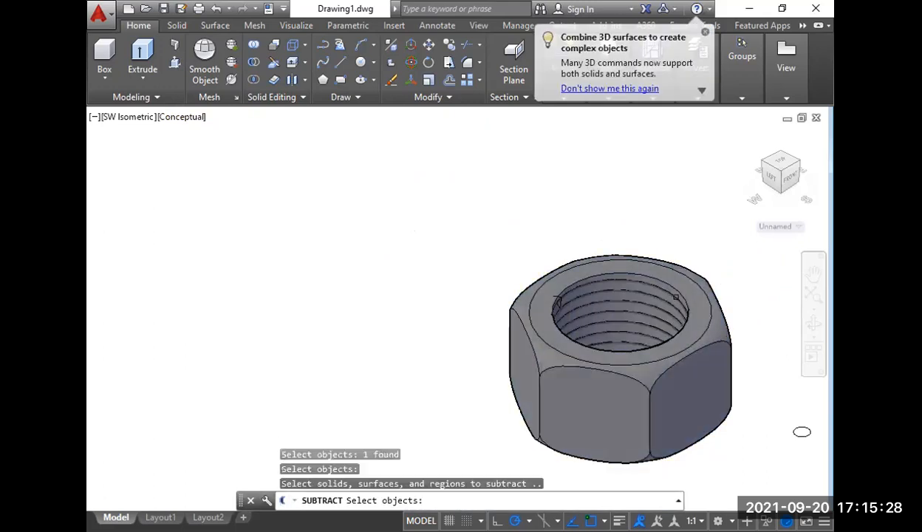
{"action": "left_click", "coordinate": [675, 297]}
{"action": "key", "text": "Return"}
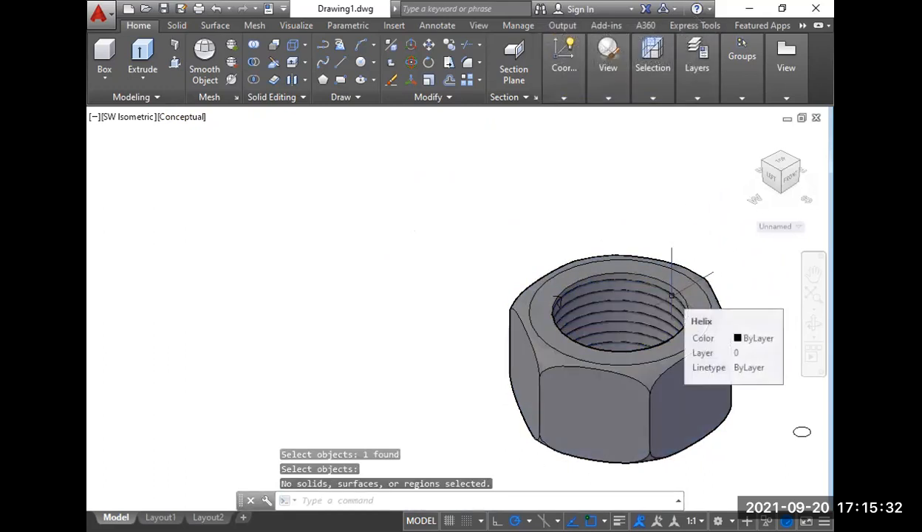
- Examine the nut's hole and the helix up close and from the opposite end of the nut
{"action": "scroll", "coordinate": [671, 295], "scroll_direction": "up", "scroll_amount": 7}
{"action": "scroll", "coordinate": [673, 303], "scroll_direction": "down", "scroll_amount": 5}
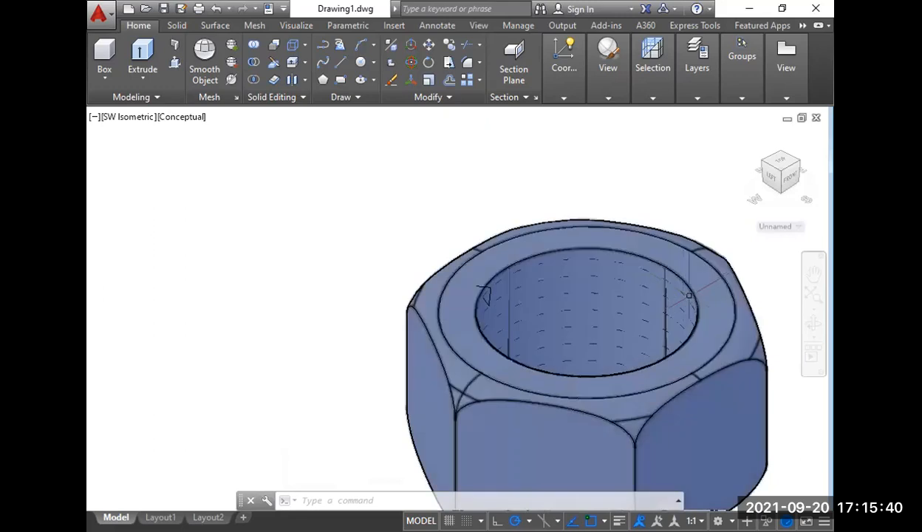
{"action": "middle_click_drag", "start_coordinate": [672, 315], "coordinate": [560, 267]}
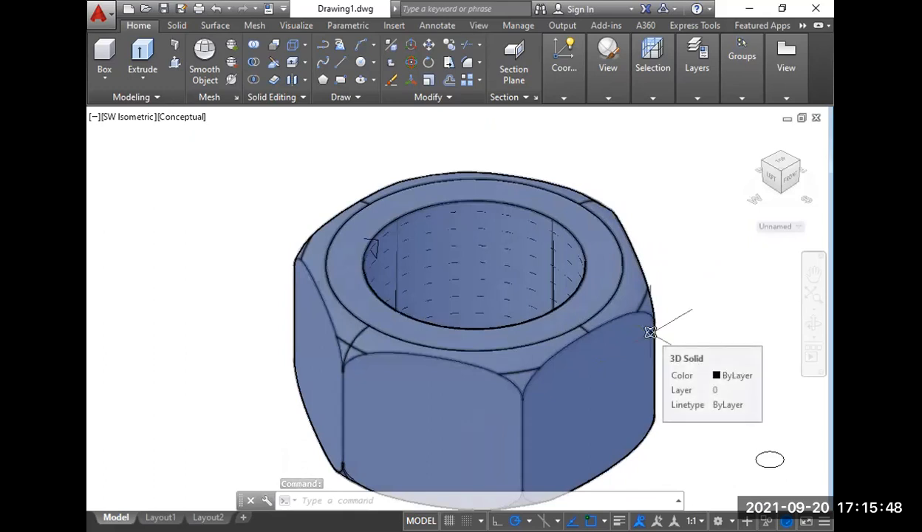
{"action": "middle_click_drag", "start_coordinate": [640, 374], "coordinate": [607, 347], "text": "shift"}
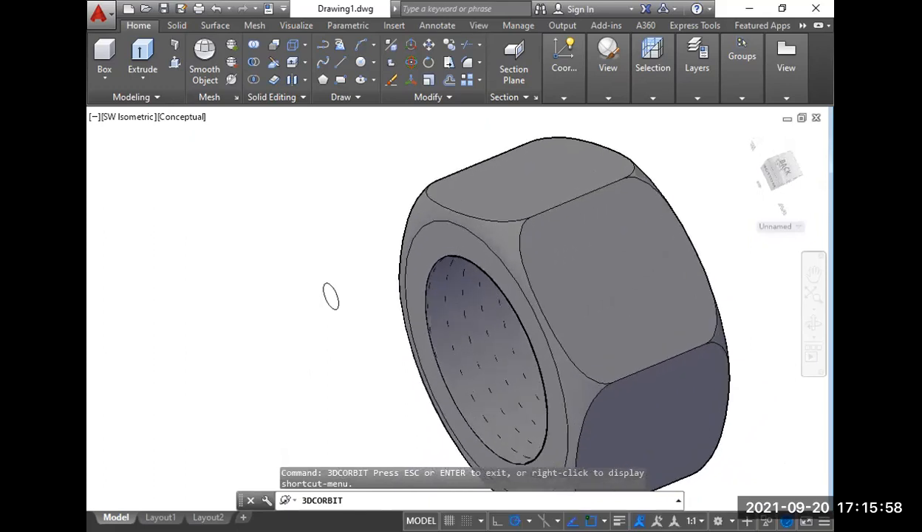
{"action": "key", "text": "Escape"}
{"action": "left_click", "coordinate": [451, 350]}
{"action": "key", "text": "Escape"}
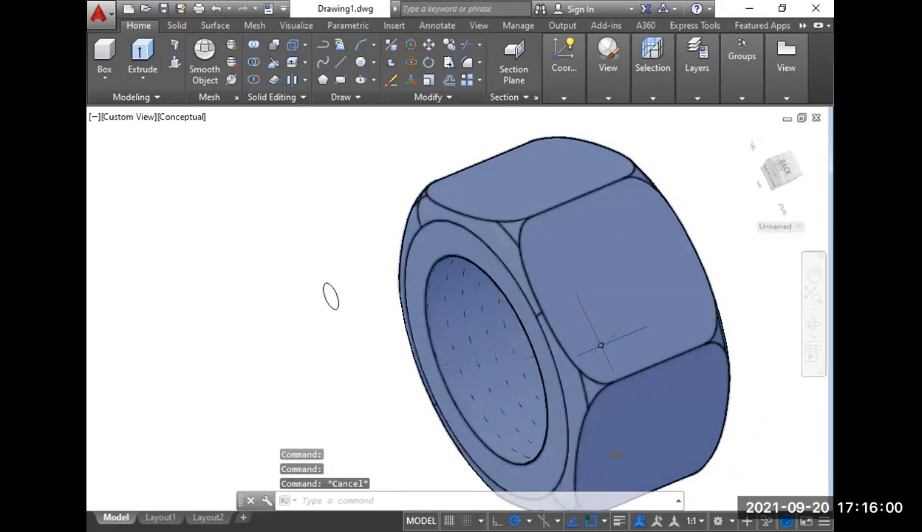
- Undo the view changes, the Subtract attempt and the visual style change to return to 2D Wireframe
{"action": "key", "text": "F6"}
{"action": "key", "text": "ctrl+z"}
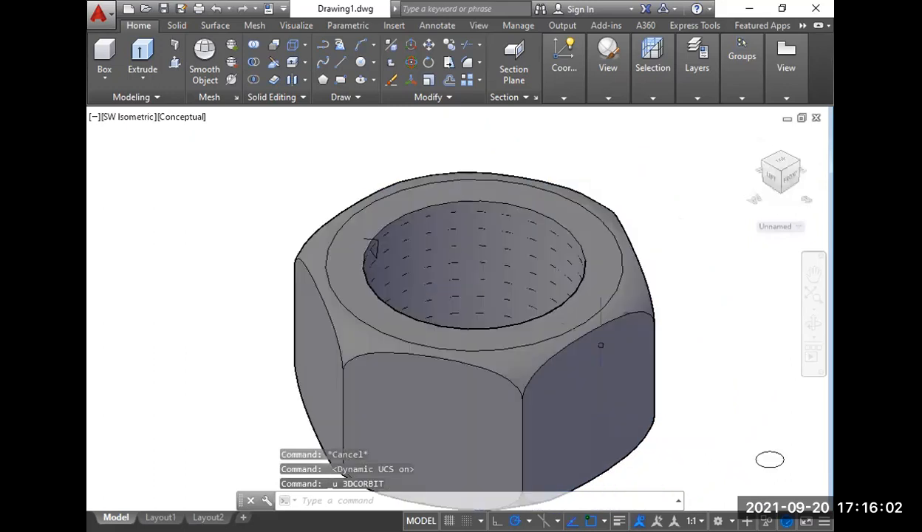
{"action": "key", "text": "ctrl+z"}
{"action": "key", "text": "ctrl+z"}
{"action": "key", "text": "ctrl+z"}
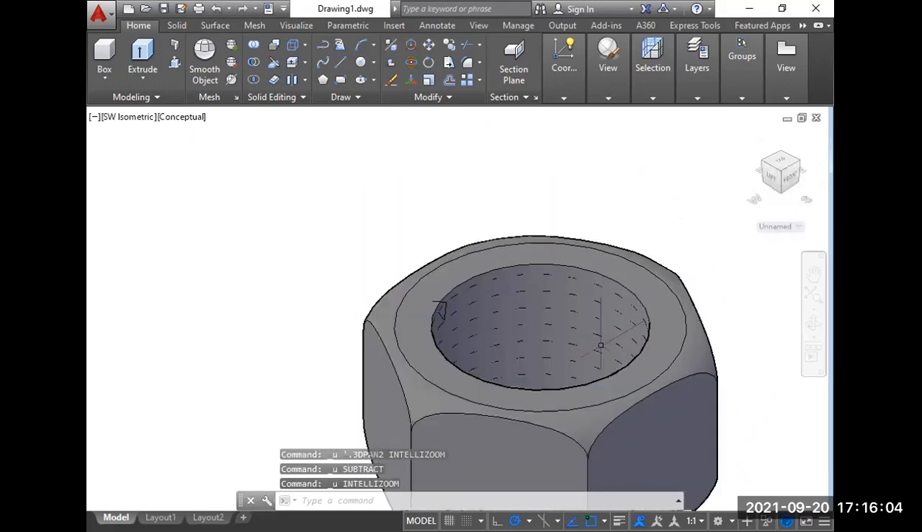
{"action": "key", "text": "ctrl+z"}
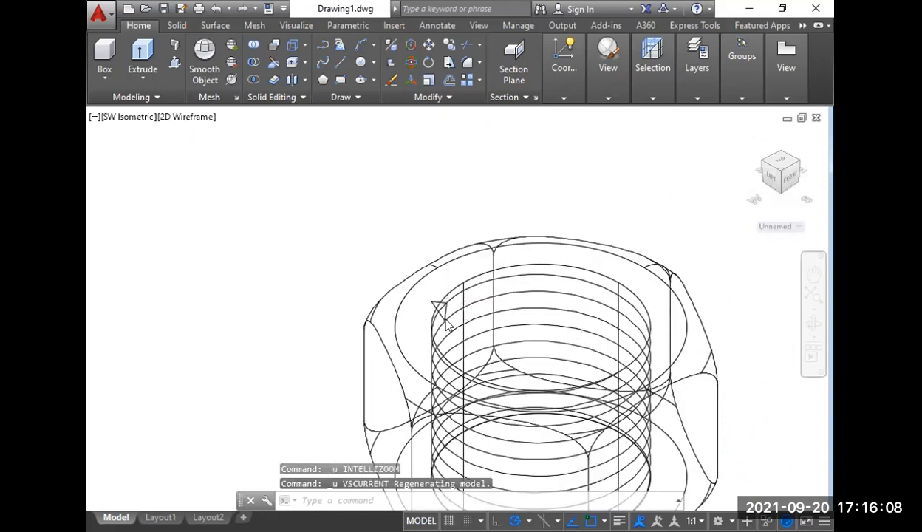
{"action": "left_click", "coordinate": [445, 319]}
{"action": "mouse_move", "coordinate": [446, 317]}
{"action": "key", "text": "Escape"}
{"action": "key", "text": "Escape"}
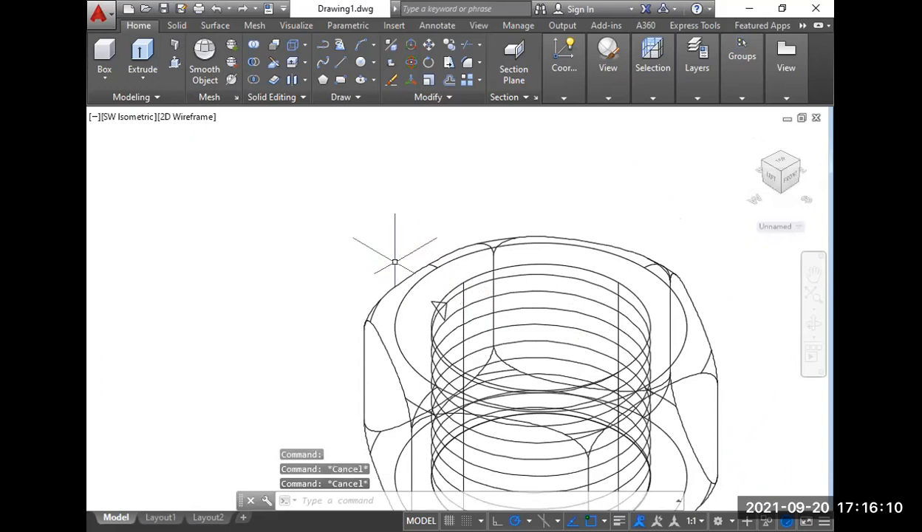
- Scale the rim triangle by a factor of .5 about the midpoint of its edge on the helix
{"action": "left_click", "coordinate": [395, 259]}
{"action": "left_click", "coordinate": [457, 332]}
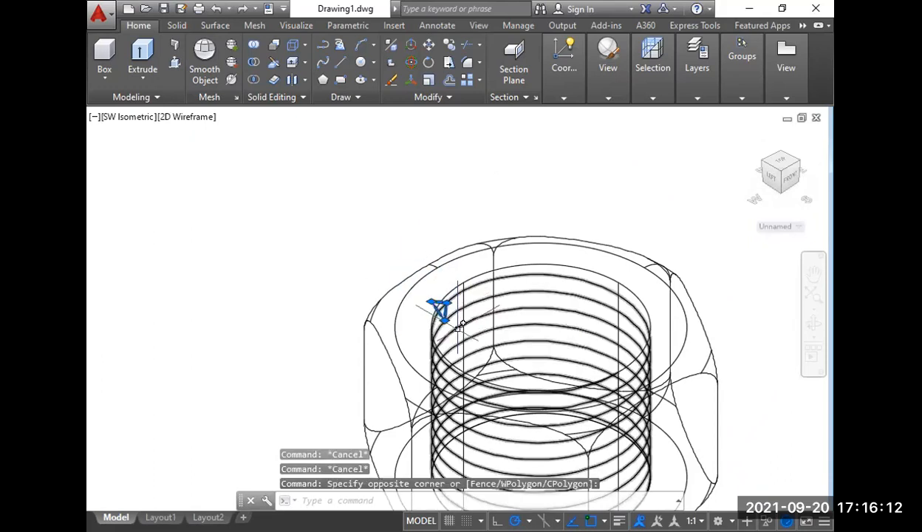
{"action": "type", "text": "sc"}
{"action": "key", "text": "Return"}
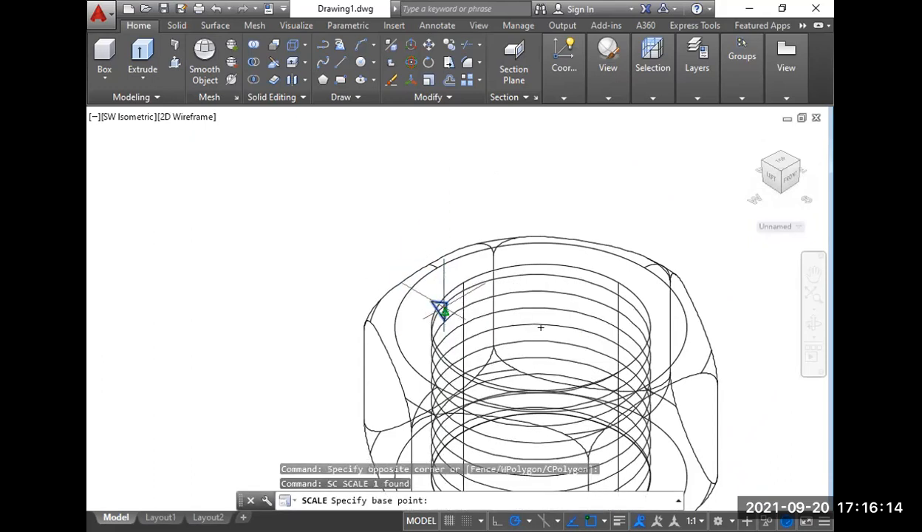
{"action": "scroll", "coordinate": [462, 323], "scroll_direction": "up", "scroll_amount": 4}
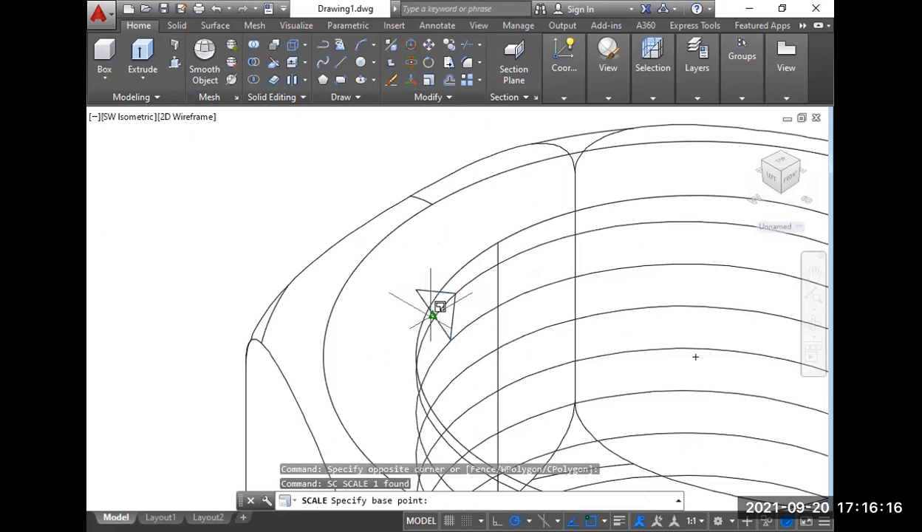
{"action": "left_click", "coordinate": [432, 315]}
{"action": "type", "text": "."}
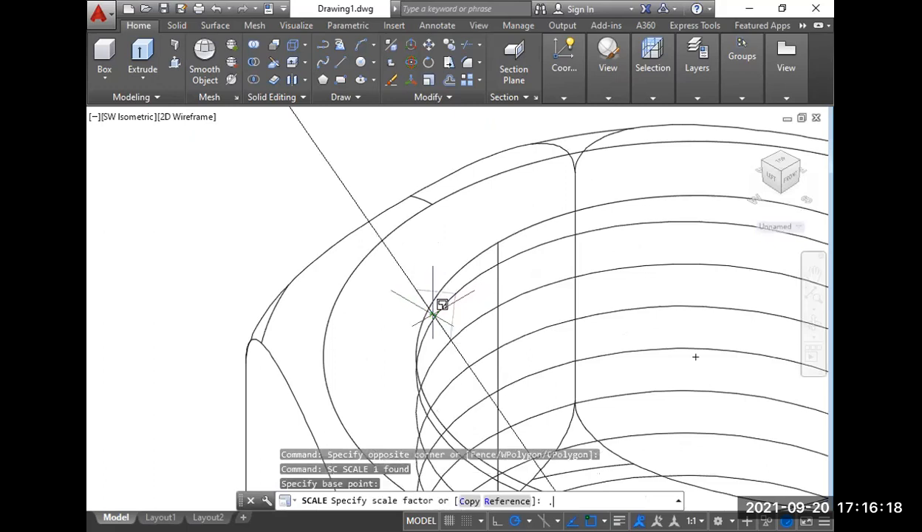
{"action": "key", "text": "Return"}
{"action": "key", "text": "Escape"}
{"action": "key", "text": "Escape"}
{"action": "left_click", "coordinate": [310, 209]}
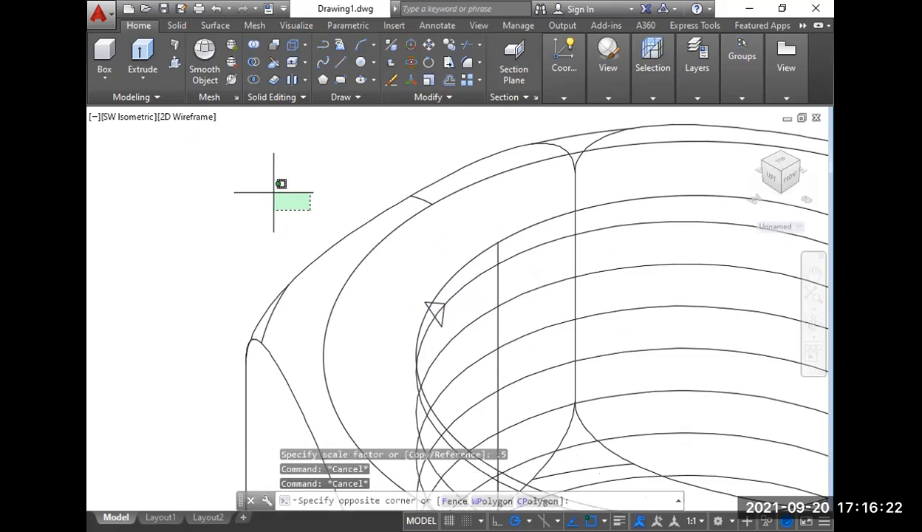
{"action": "left_click", "coordinate": [271, 192]}
- Sweep the reduced rim triangle along the helix to form the thread solid inside the nut's hole
{"action": "scroll", "coordinate": [349, 232], "scroll_direction": "down", "scroll_amount": 5}
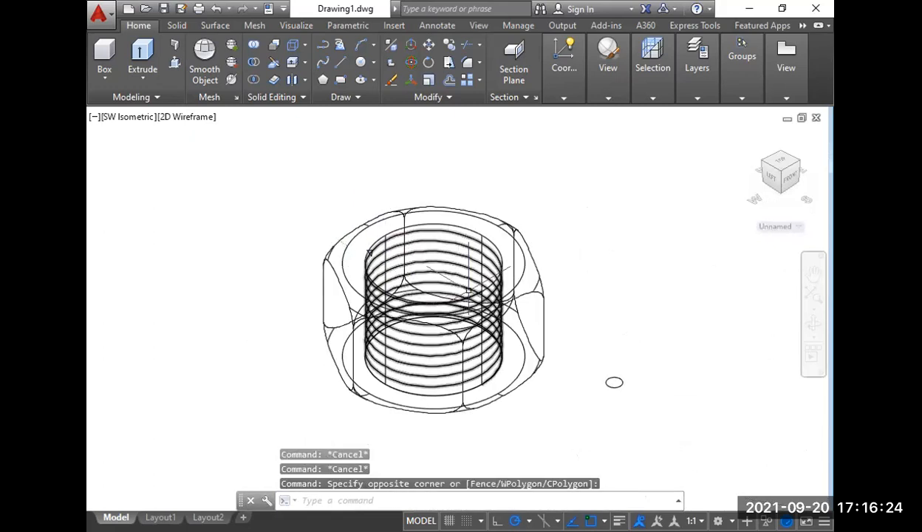
{"action": "type", "text": "swee"}
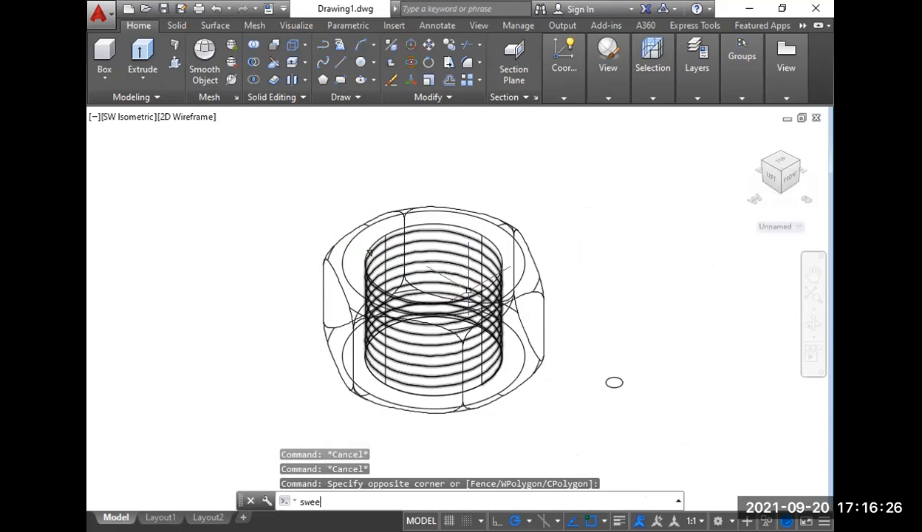
{"action": "type", "text": "p"}
{"action": "key", "text": "Return"}
{"action": "scroll", "coordinate": [362, 247], "scroll_direction": "up", "scroll_amount": 8}
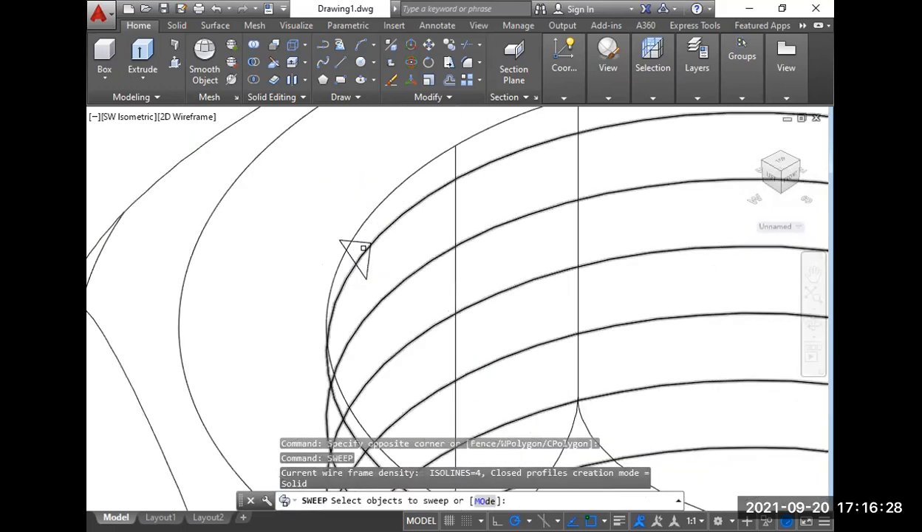
{"action": "left_click", "coordinate": [354, 242]}
{"action": "right_click", "coordinate": [320, 211]}
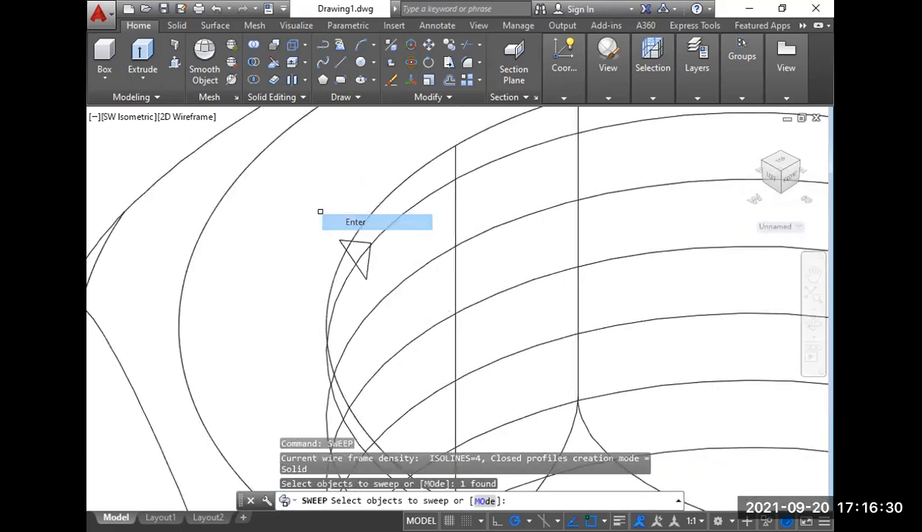
{"action": "left_click", "coordinate": [355, 220]}
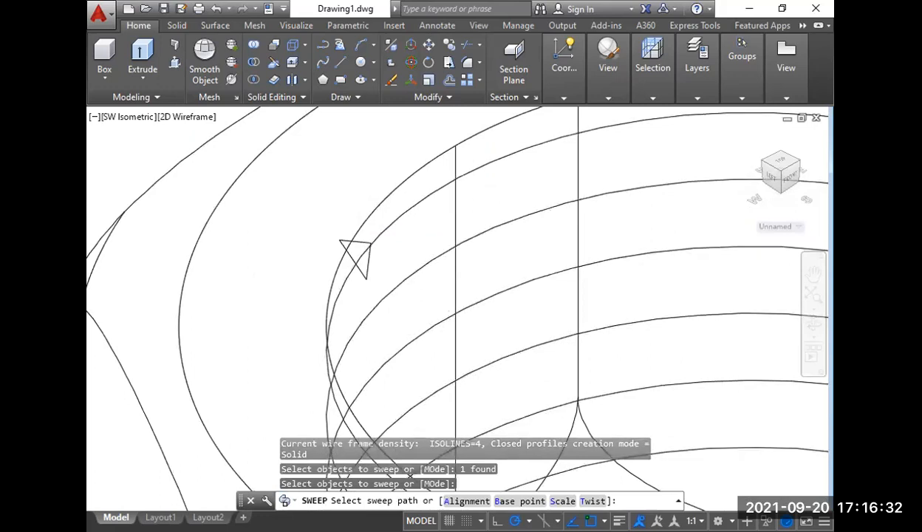
{"action": "scroll", "coordinate": [362, 248], "scroll_direction": "down", "scroll_amount": 8}
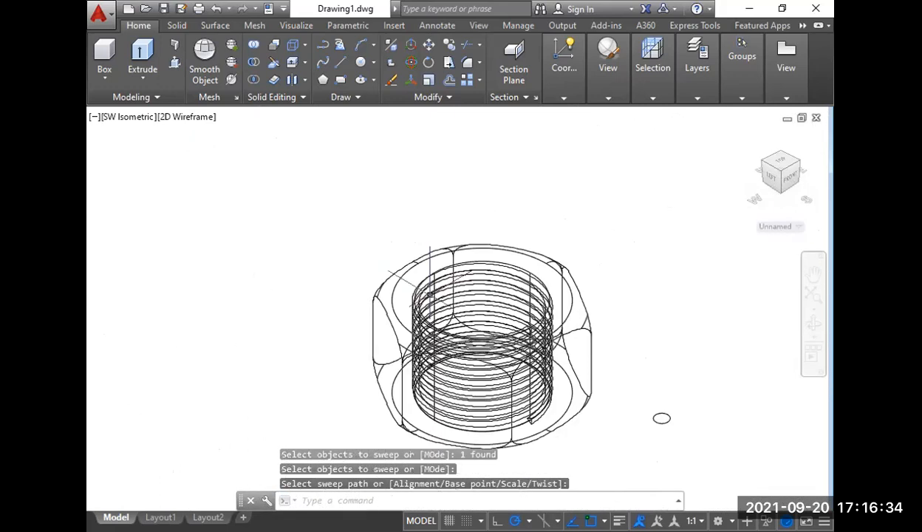
- Switch the visual style to Conceptual and inspect the thread inside the nut's hole
{"action": "left_click", "coordinate": [186, 116]}
{"action": "left_click", "coordinate": [228, 167]}
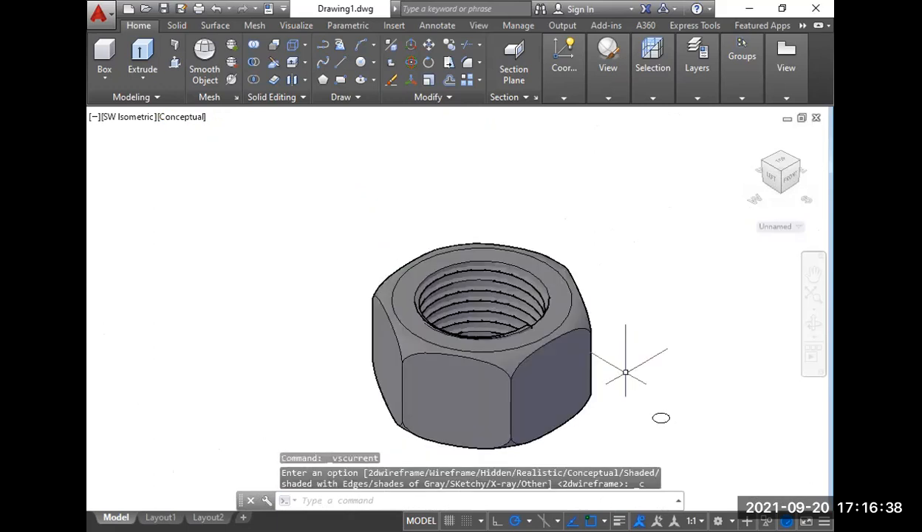
{"action": "scroll", "coordinate": [627, 367], "scroll_direction": "up", "scroll_amount": 5}
{"action": "scroll", "coordinate": [306, 240], "scroll_direction": "down", "scroll_amount": 5}
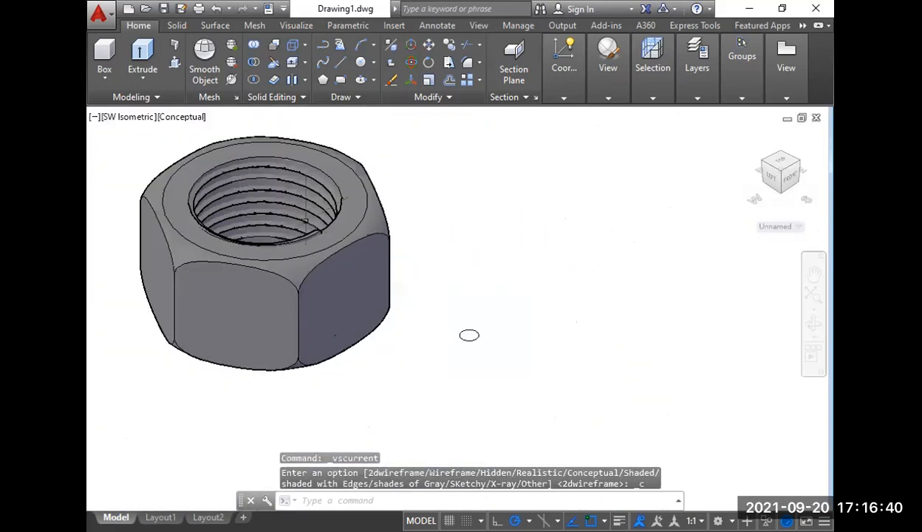
{"action": "middle_click_drag", "start_coordinate": [306, 240], "coordinate": [539, 328], "text": "shift"}
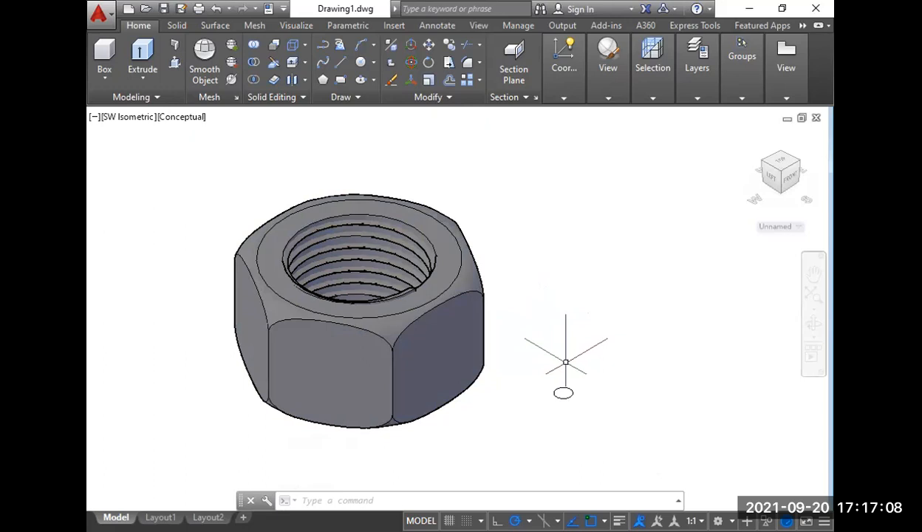
{"action": "key", "text": "Return"}
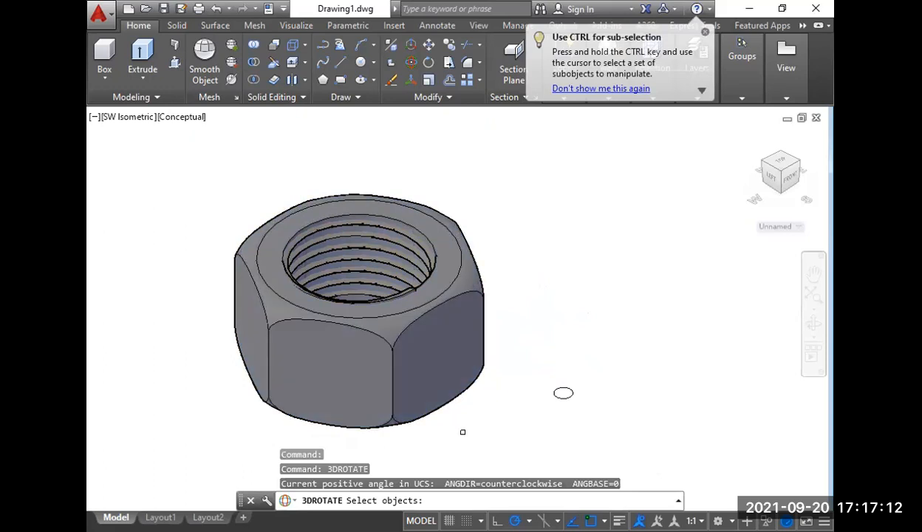
{"action": "key", "text": "Escape"}
{"action": "key", "text": "Escape"}
{"action": "key", "text": "Escape"}
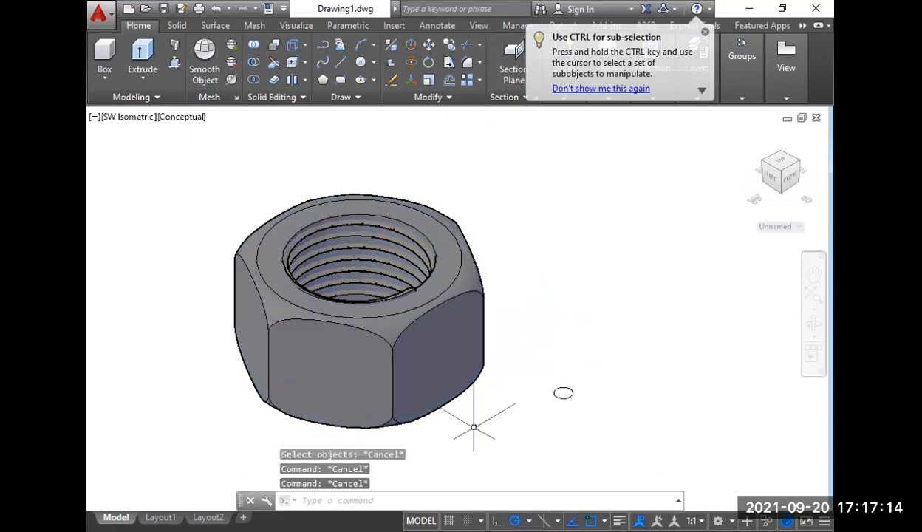
- Set the threaded nut spinning with the continuous orbit command 3DCORBIT to view it from different angles
{"action": "type", "text": "3d"}
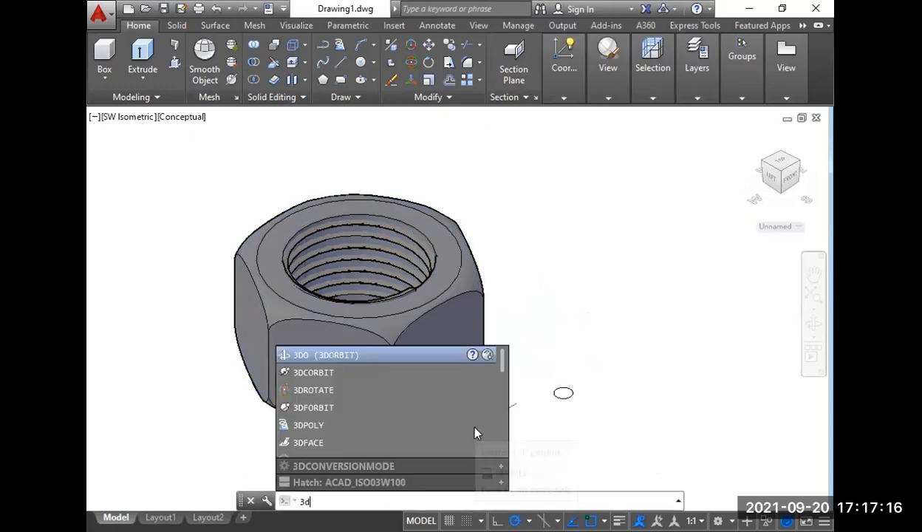
{"action": "key", "text": "Down"}
{"action": "key", "text": "Return"}
{"action": "left_click_drag", "start_coordinate": [464, 420], "coordinate": [451, 404]}
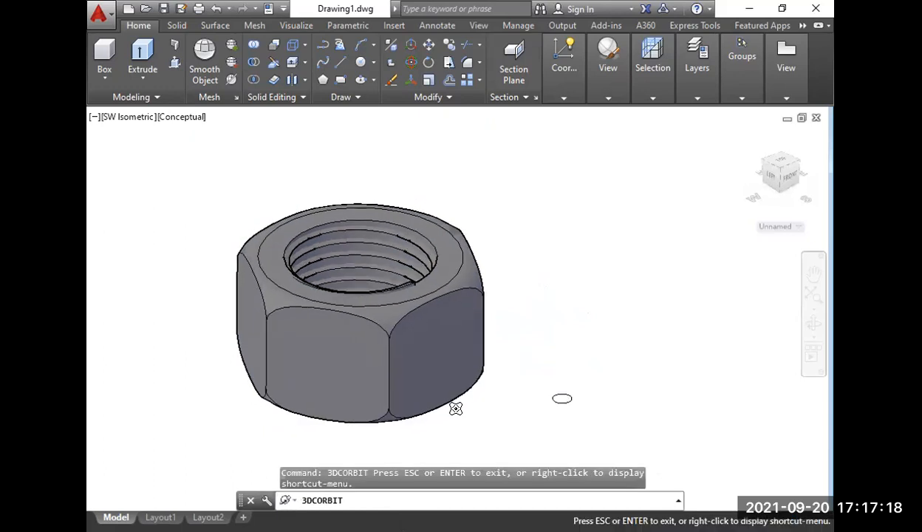